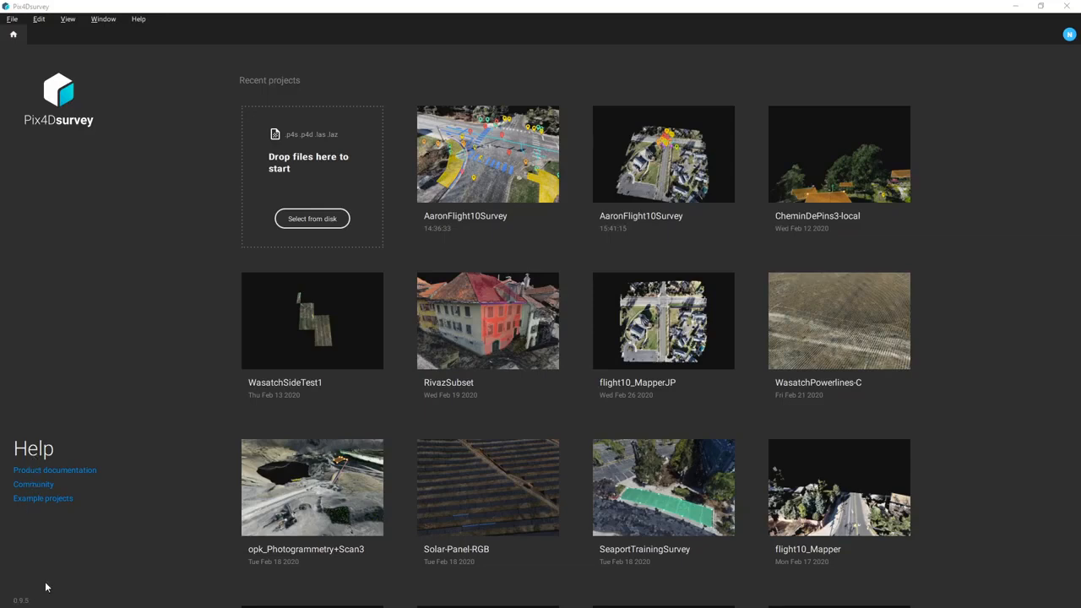
# - Log out of the Pix4Dsurvey account from the avatar menu at top right
pyautogui.click(1069, 37)
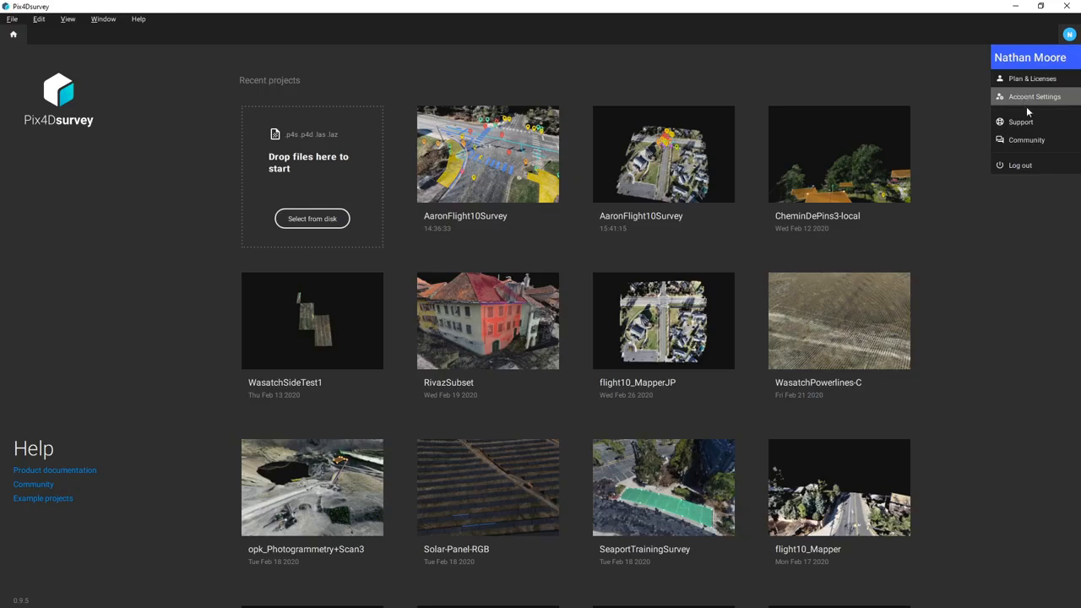
pyautogui.click(1021, 166)
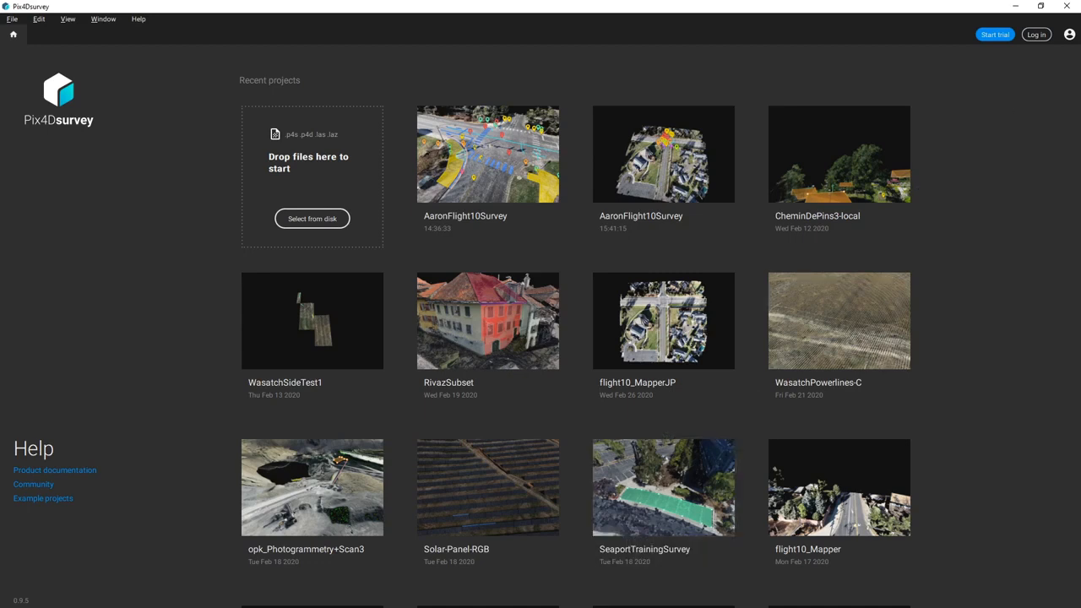
# - Drag flight10_Mapper.p4d from File Explorer into Pix4Dsurvey to start a new project
pyautogui.hotkey('alt', 'Tab')
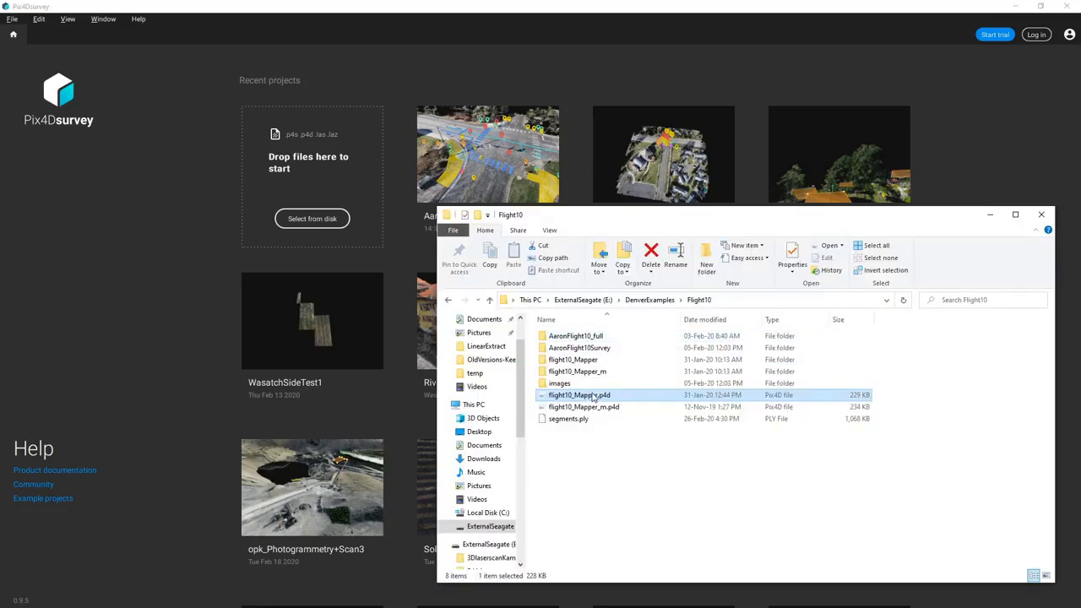
pyautogui.moveTo(605, 401); pyautogui.dragTo(355, 239)
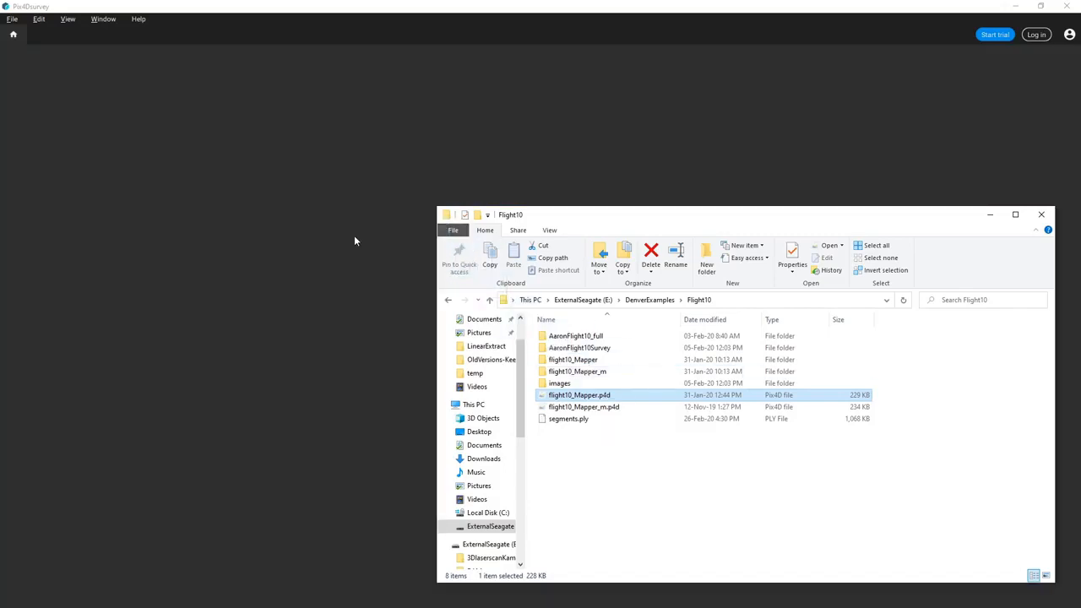
pyautogui.click(990, 215)
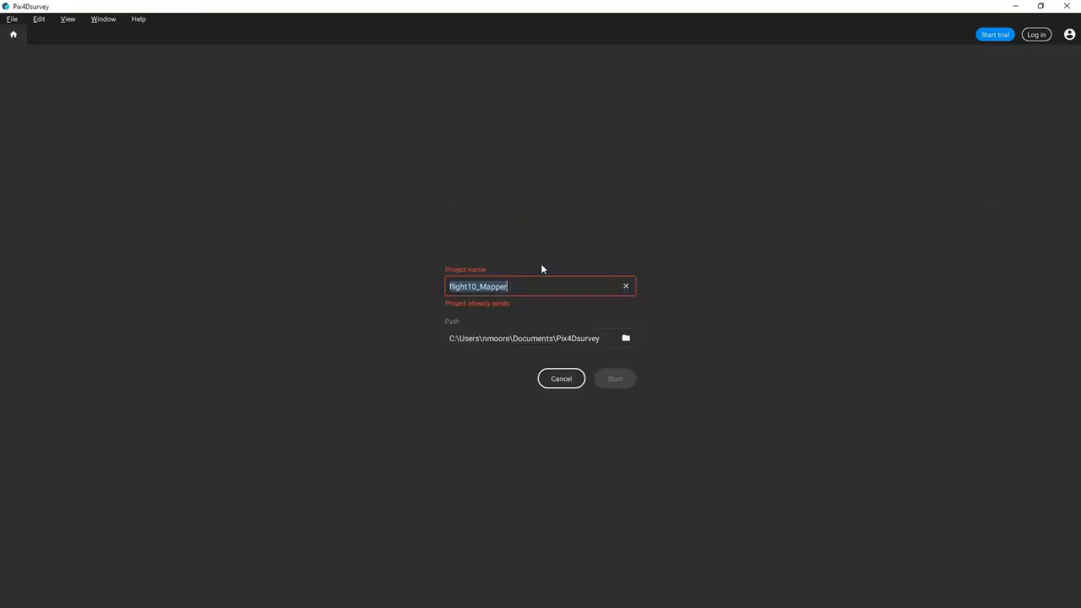
# - Store the project in E:\DenverExamples, name it Demo1, and create it
pyautogui.click(626, 338)
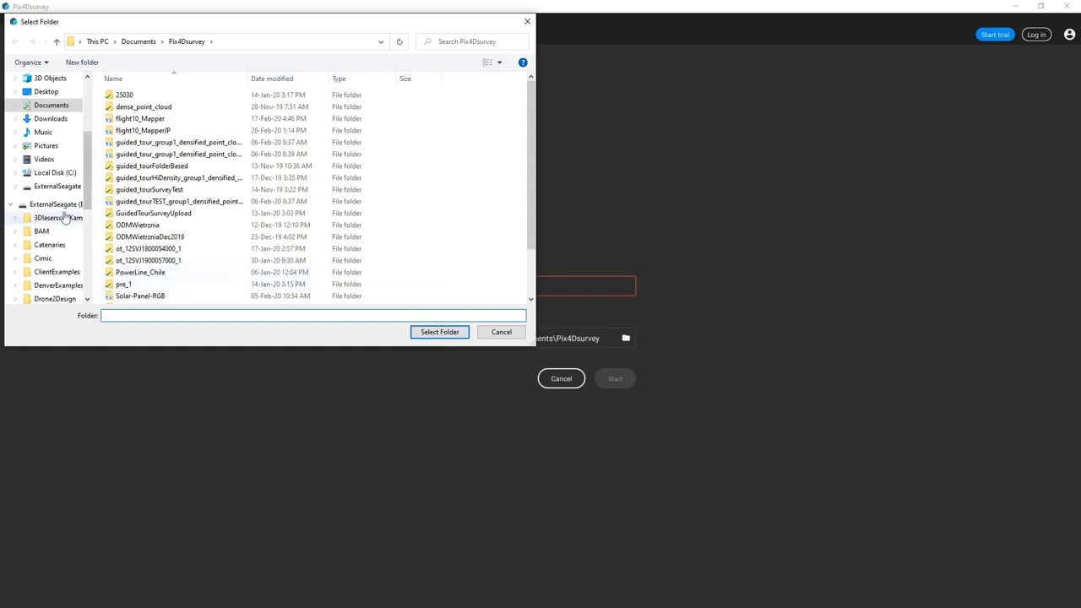
pyautogui.click(57, 186)
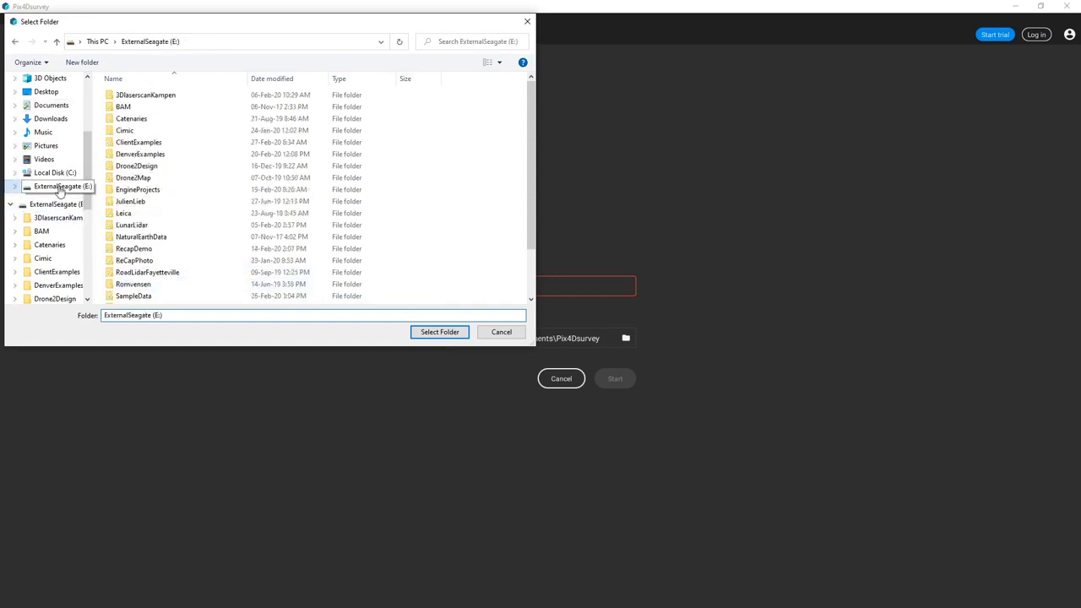
pyautogui.doubleClick(137, 155)
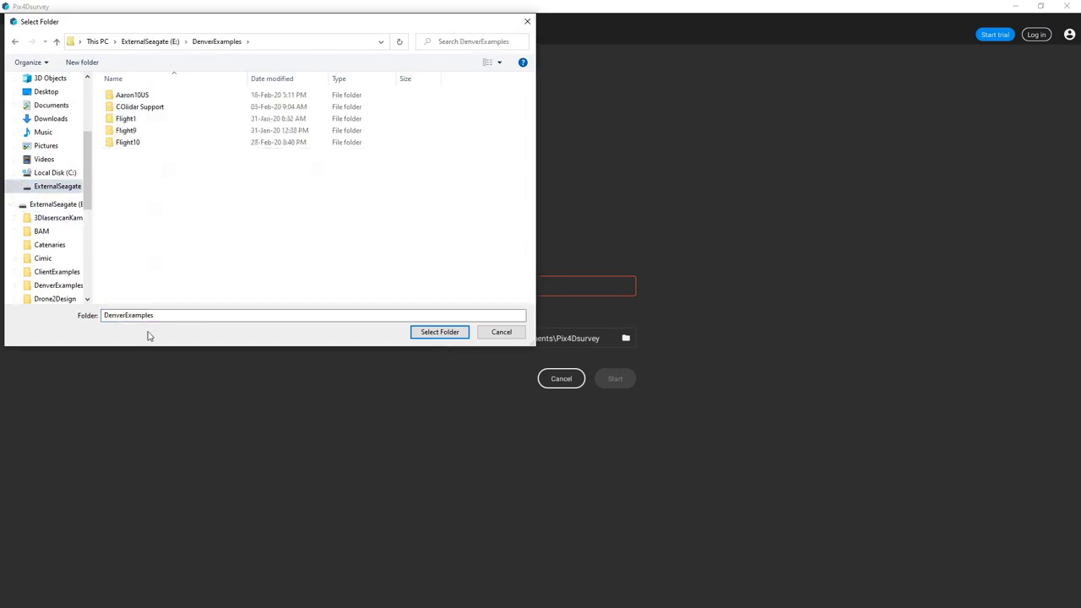
pyautogui.click(430, 333)
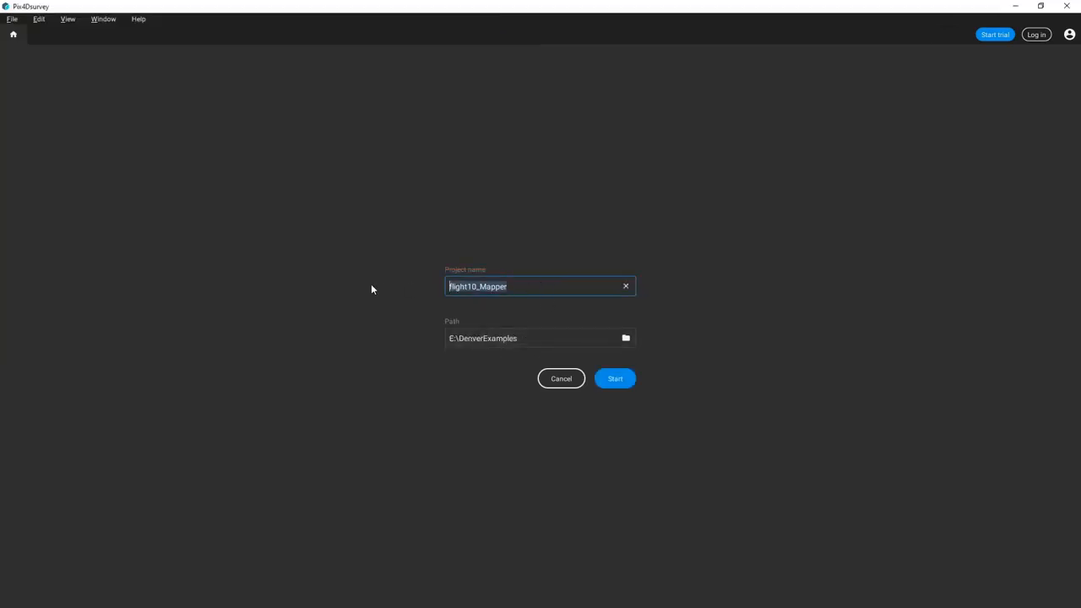
pyautogui.write('Demo1')
pyautogui.click(628, 381)
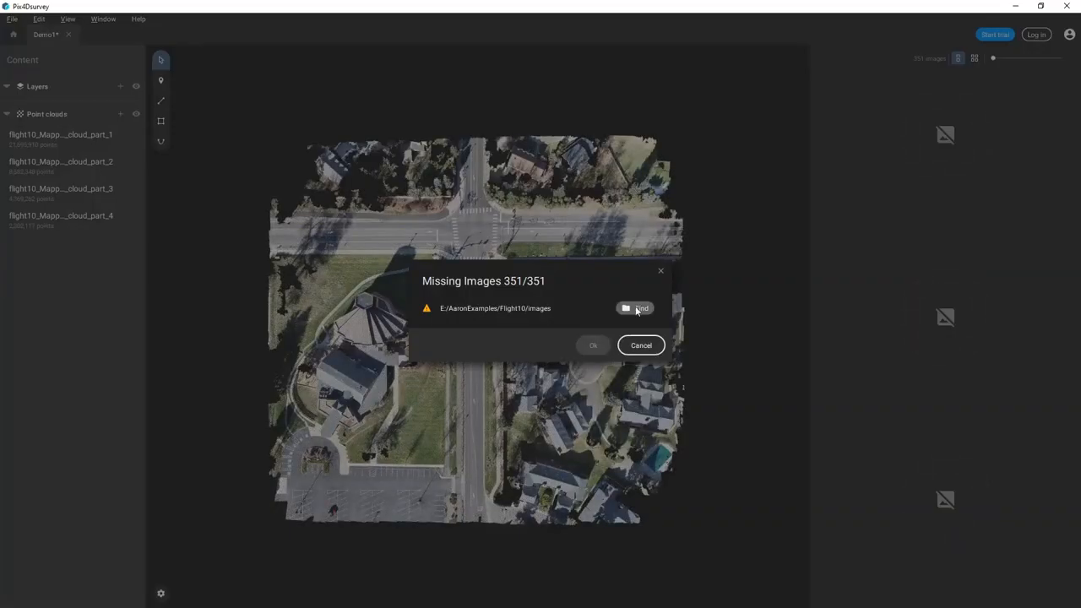
# - Point the missing images to E:\DenverExamples\Flight10\AaronFlight10Survey\images and accept the 351 found photos
pyautogui.click(638, 309)
pyautogui.click(53, 285)
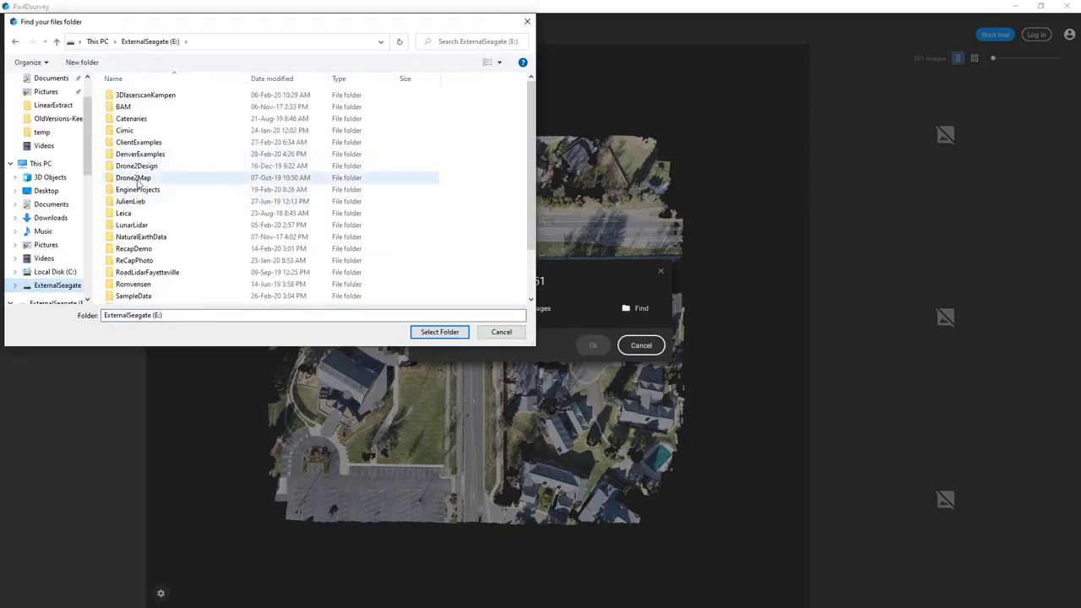
pyautogui.doubleClick(138, 155)
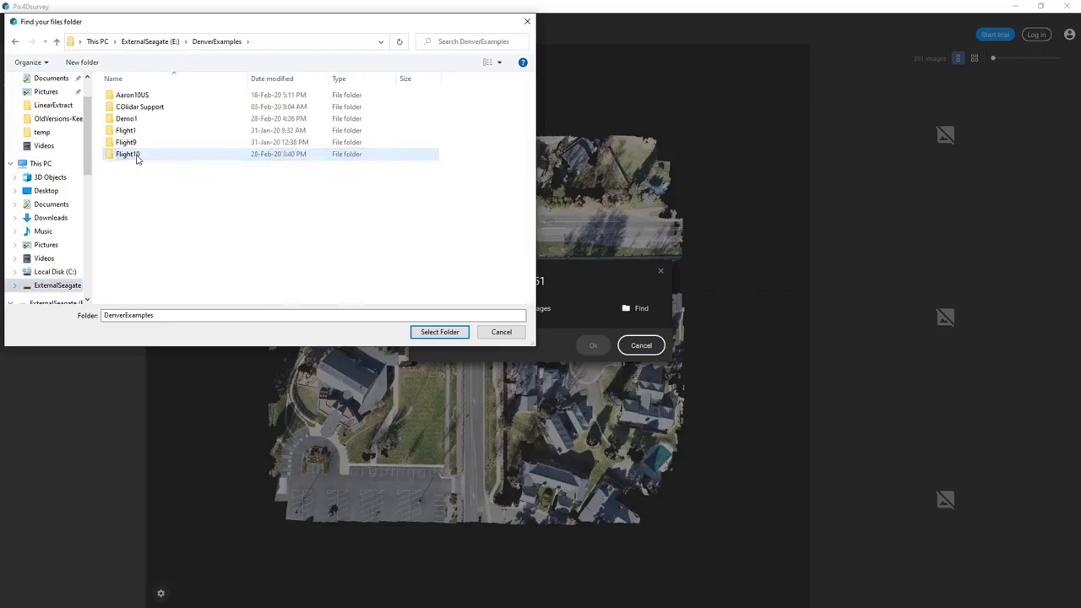
pyautogui.doubleClick(128, 154)
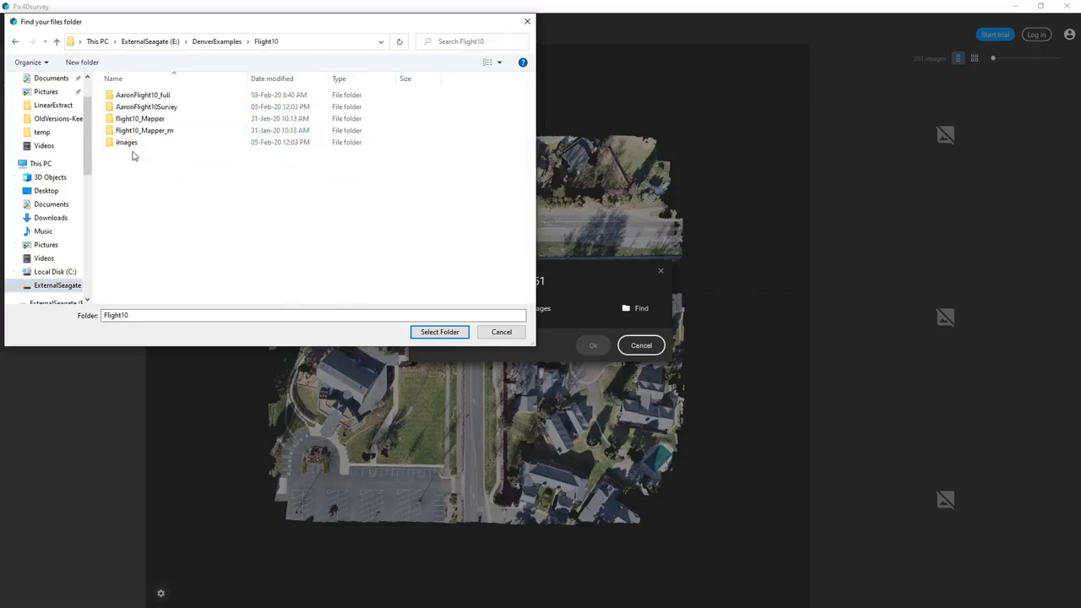
pyautogui.doubleClick(143, 107)
pyautogui.doubleClick(134, 96)
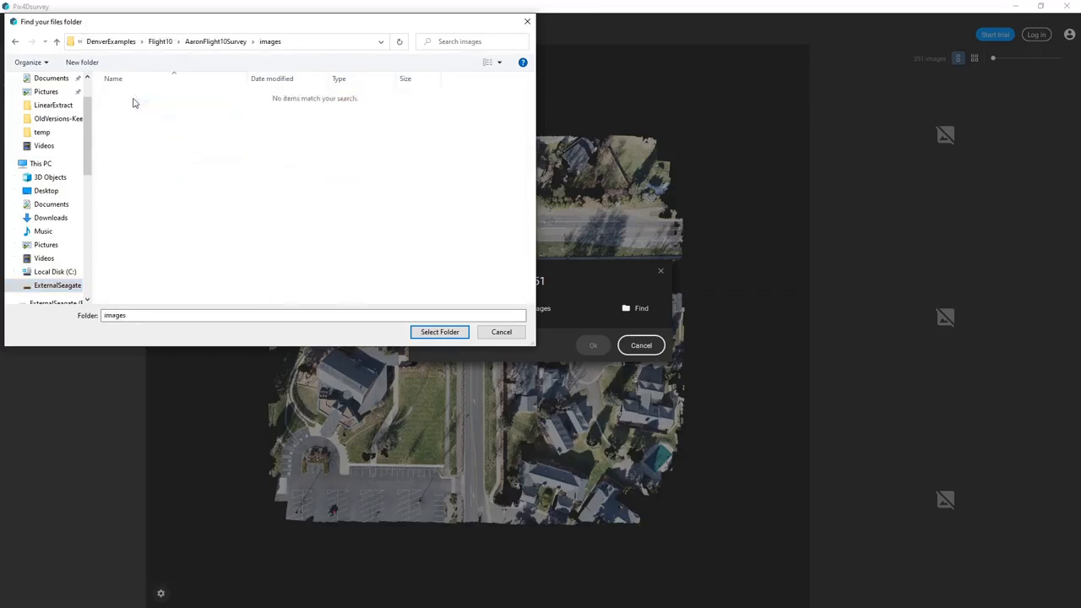
pyautogui.click(439, 332)
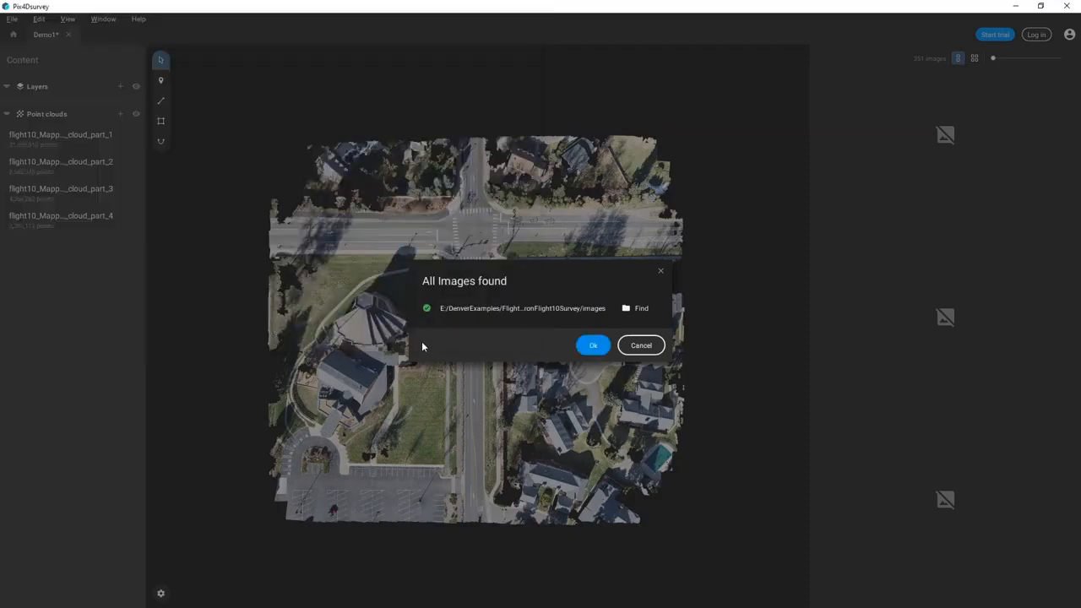
pyautogui.click(590, 345)
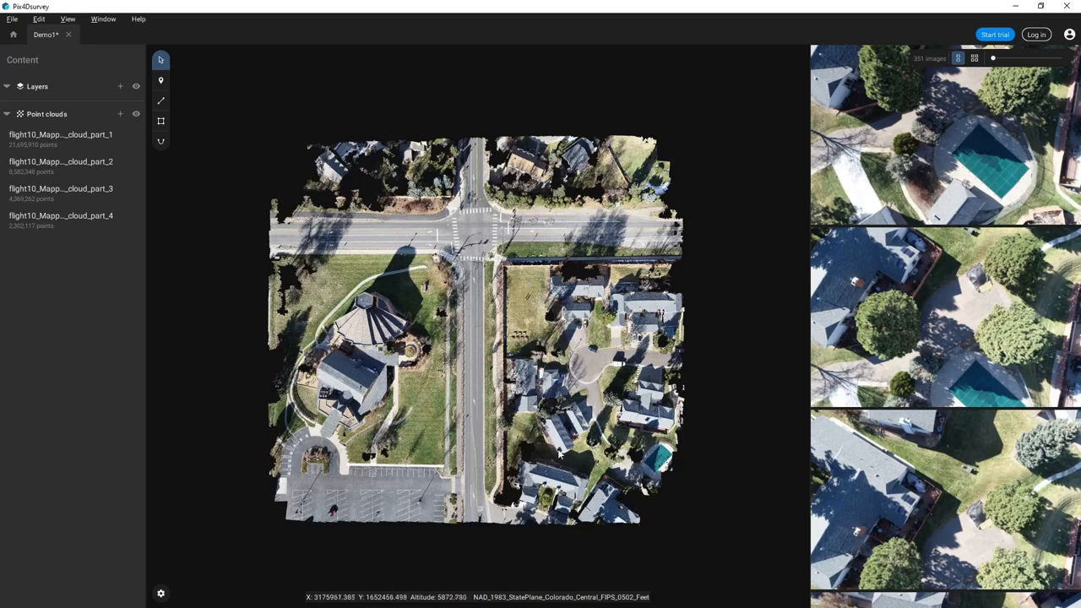
pyautogui.click(101, 20)
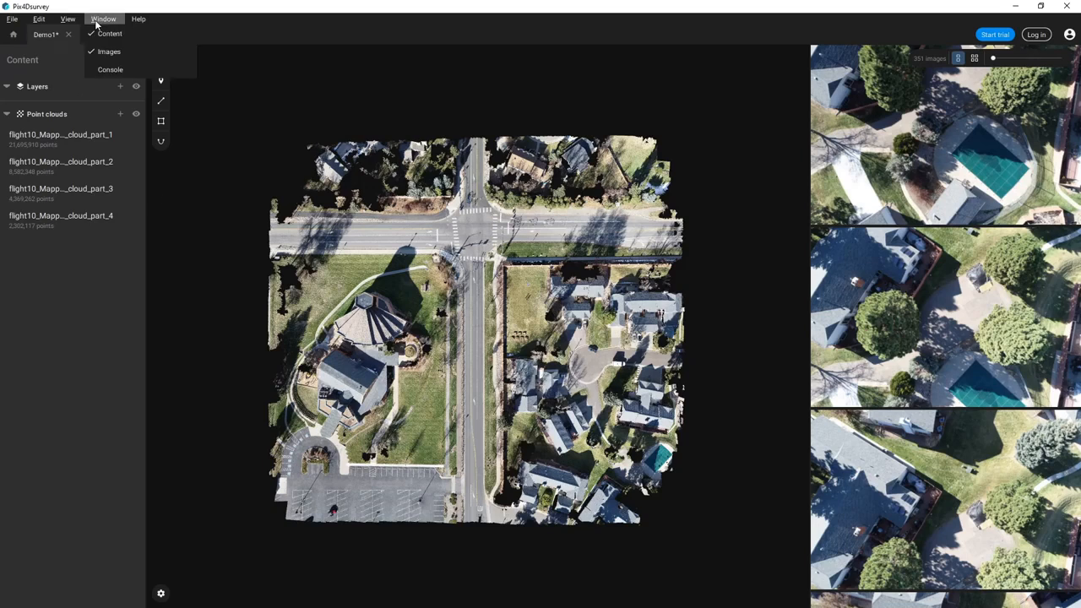
pyautogui.click(94, 70)
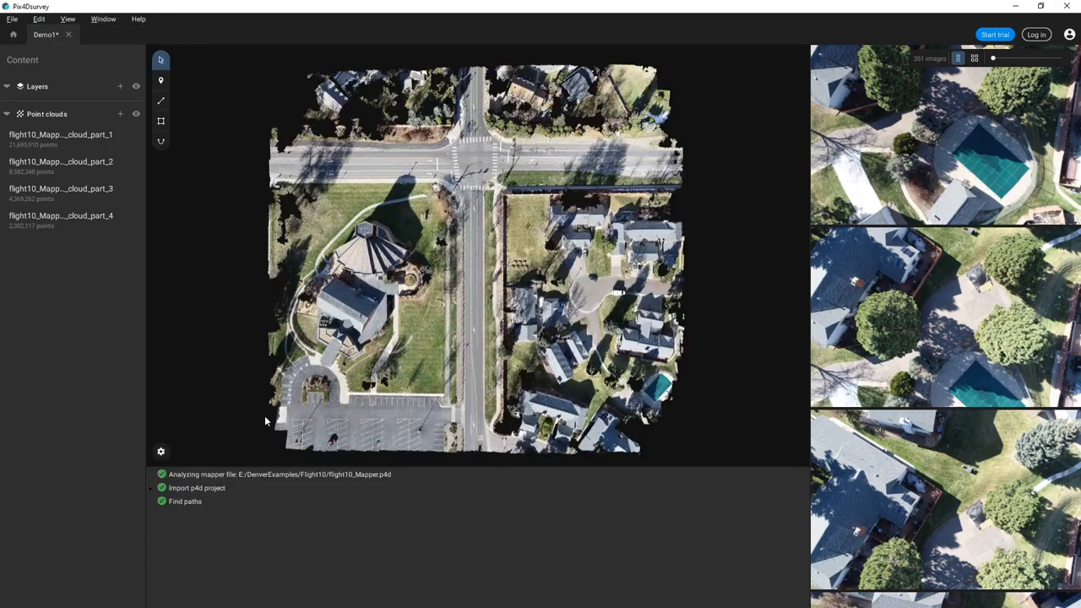
pyautogui.click(152, 489)
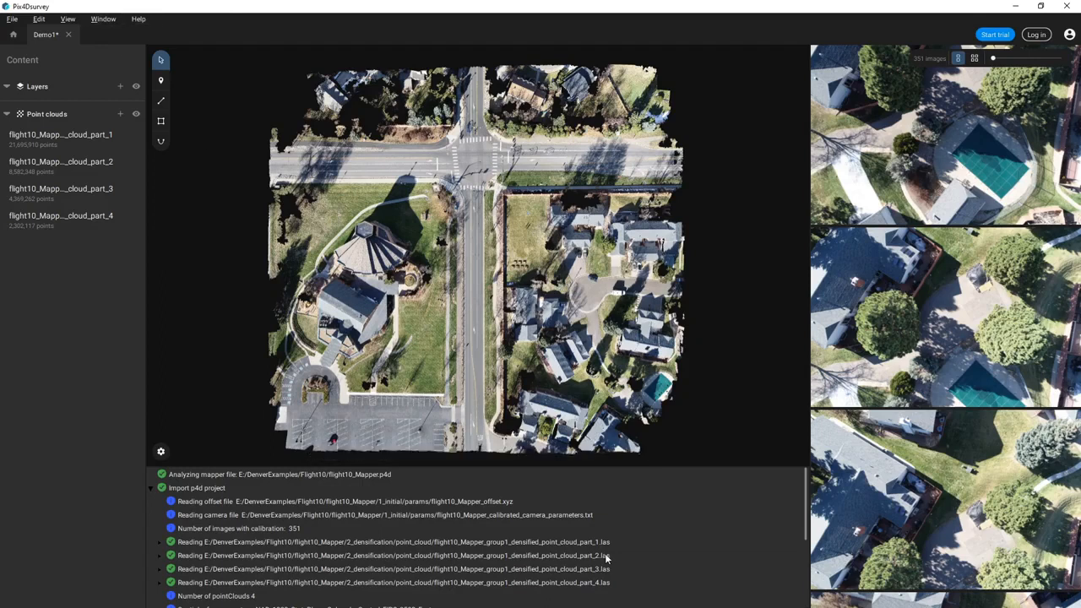
pyautogui.scroll(-2, 578, 562)
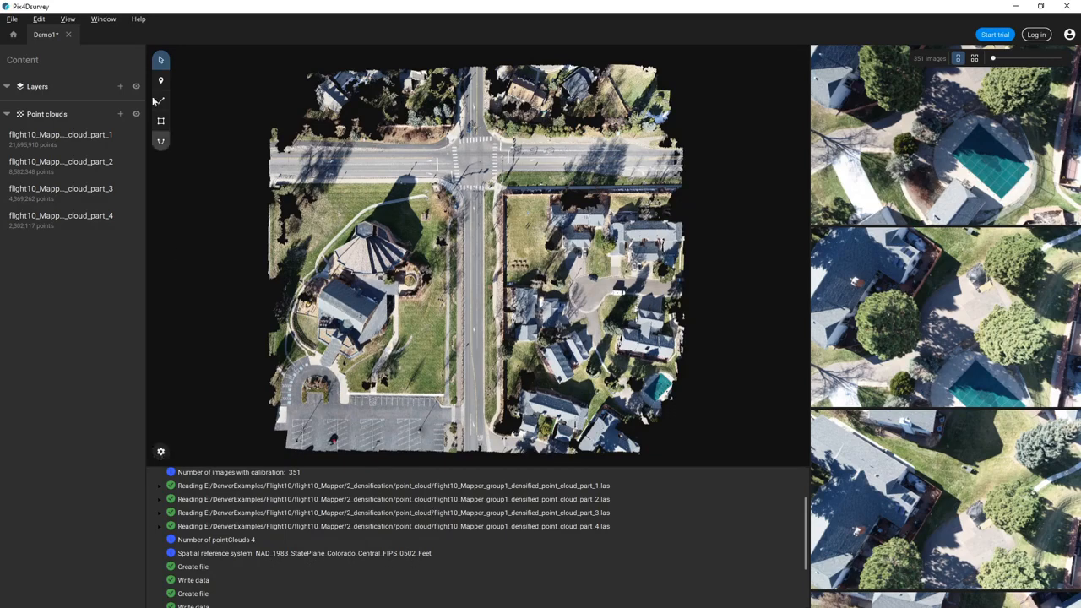
pyautogui.click(108, 19)
pyautogui.click(104, 68)
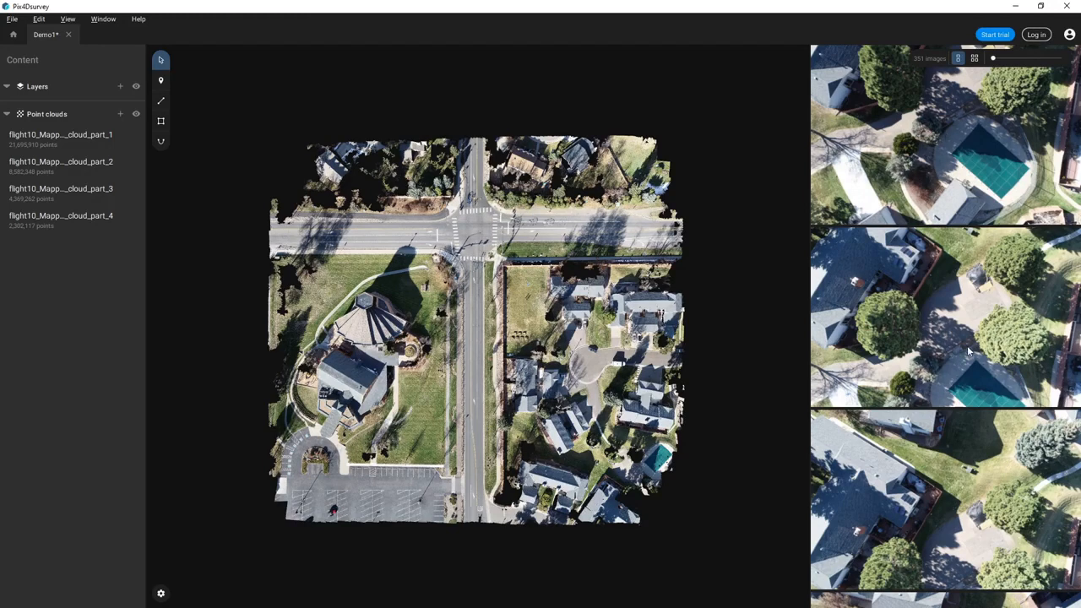
# - Widen the photo panel, return to single-image list view, and push the image zoom slider right
pyautogui.click(974, 59)
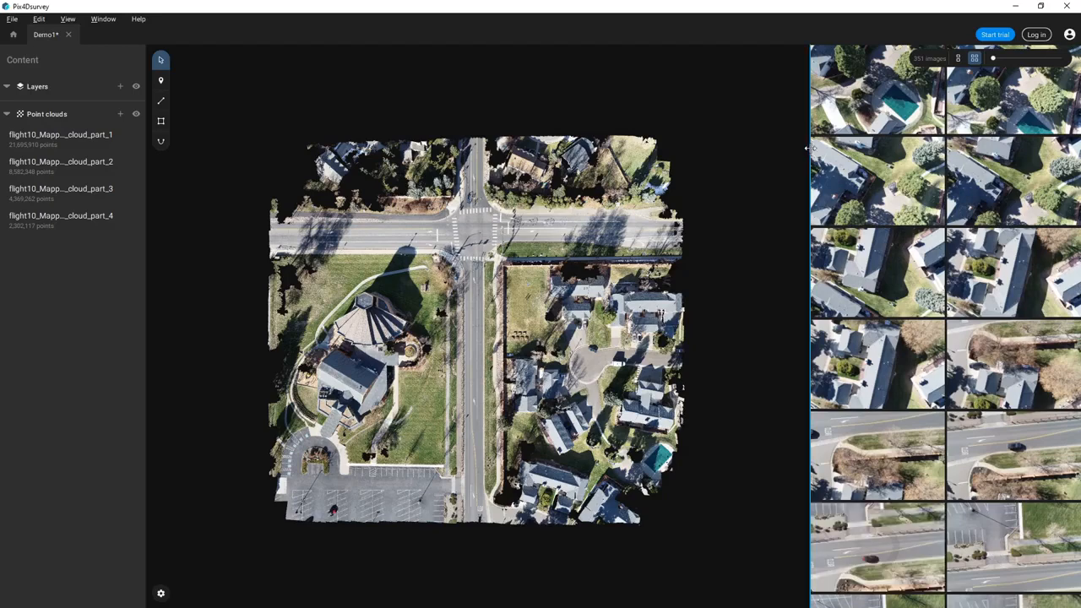
pyautogui.moveTo(808, 150); pyautogui.dragTo(720, 153)
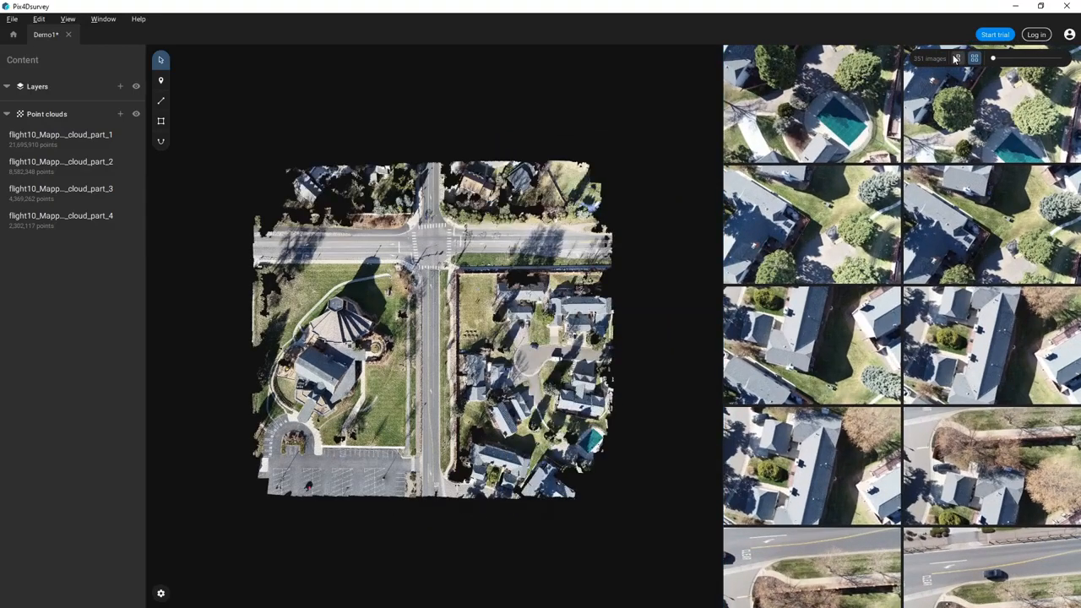
pyautogui.click(958, 59)
pyautogui.moveTo(994, 59); pyautogui.dragTo(1018, 59)
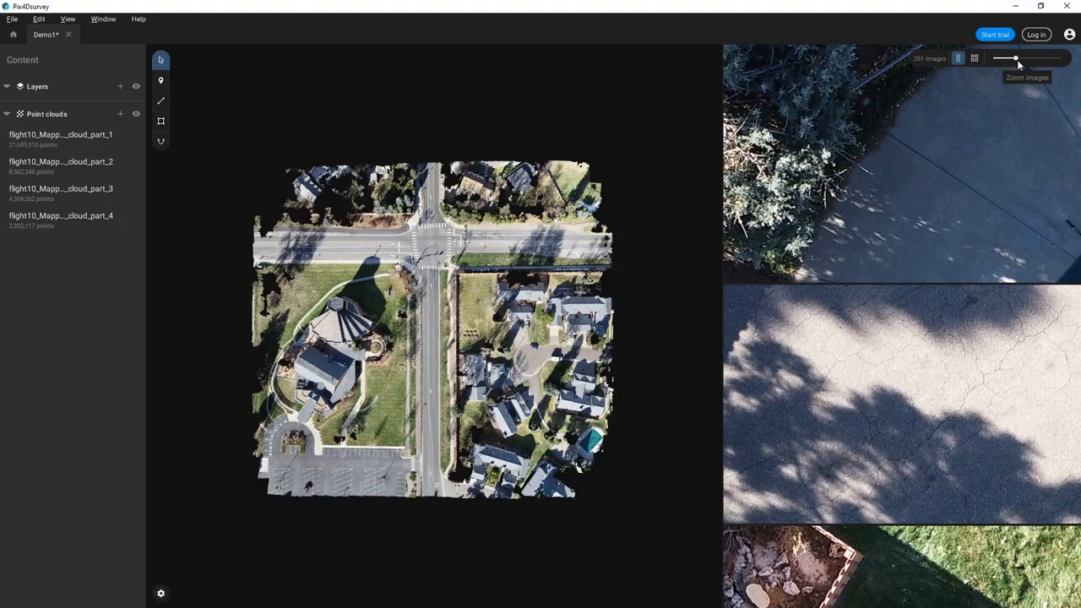
# - Try a grey 3D background and point size 7.5, tilting the view along the road
pyautogui.click(160, 593)
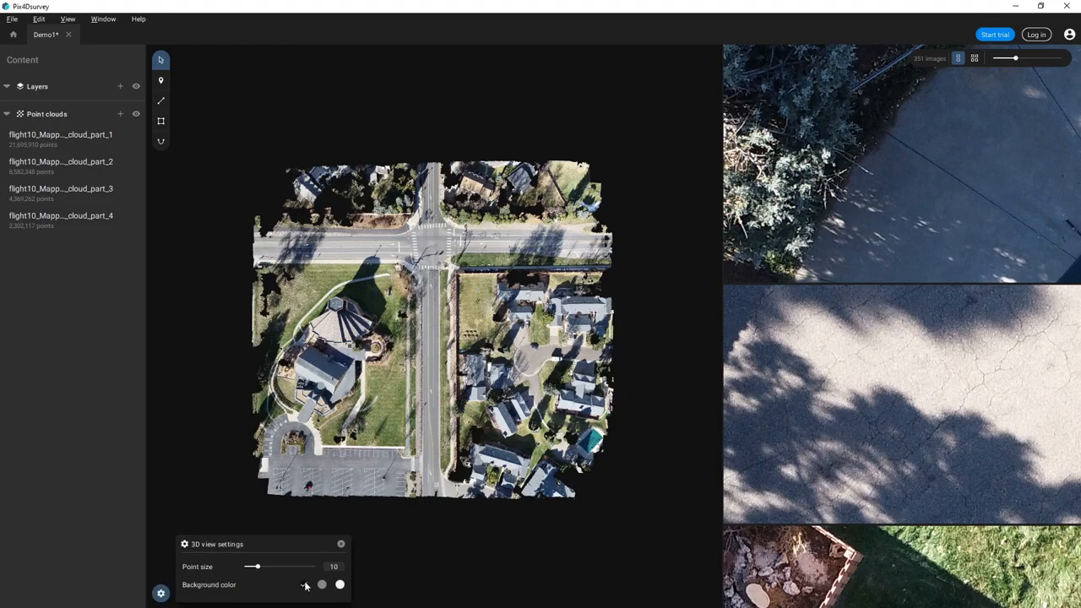
pyautogui.click(322, 585)
pyautogui.moveTo(258, 568); pyautogui.dragTo(255, 570)
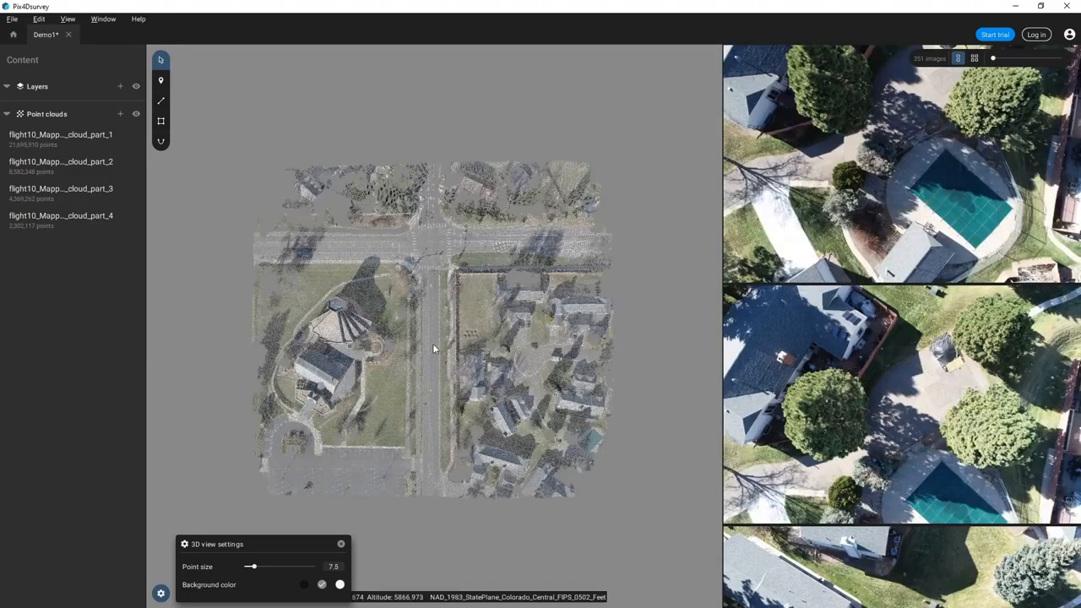
pyautogui.scroll(5, 432, 342)
pyautogui.moveTo(412, 350); pyautogui.dragTo(420, 437)
pyautogui.scroll(5, 421, 431)
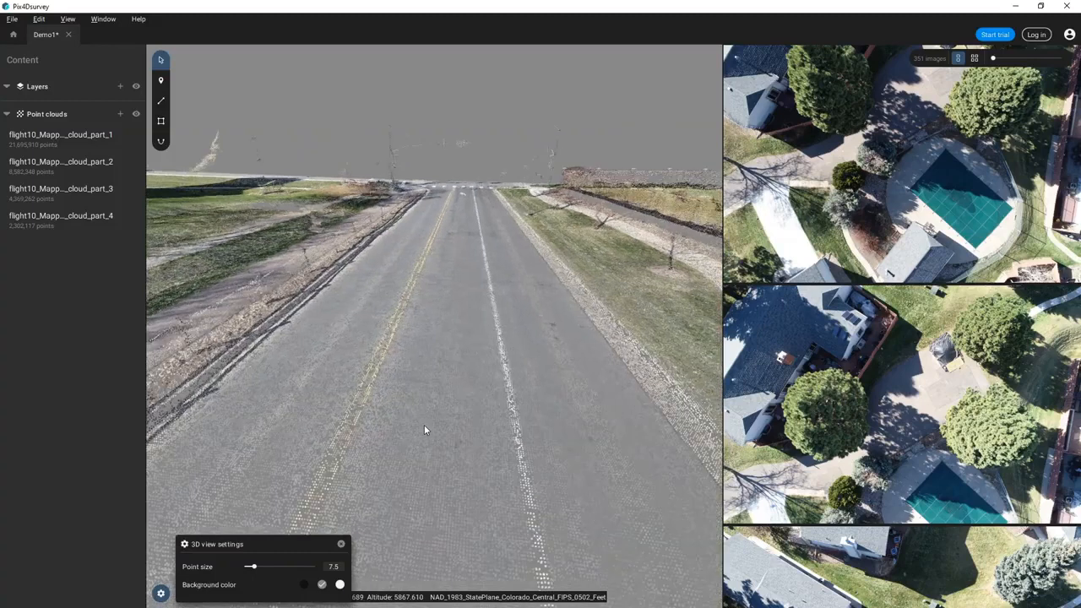
# - Orbit down the road, then settle on point size 9.5 with a black background
pyautogui.moveTo(252, 566); pyautogui.dragTo(277, 567)
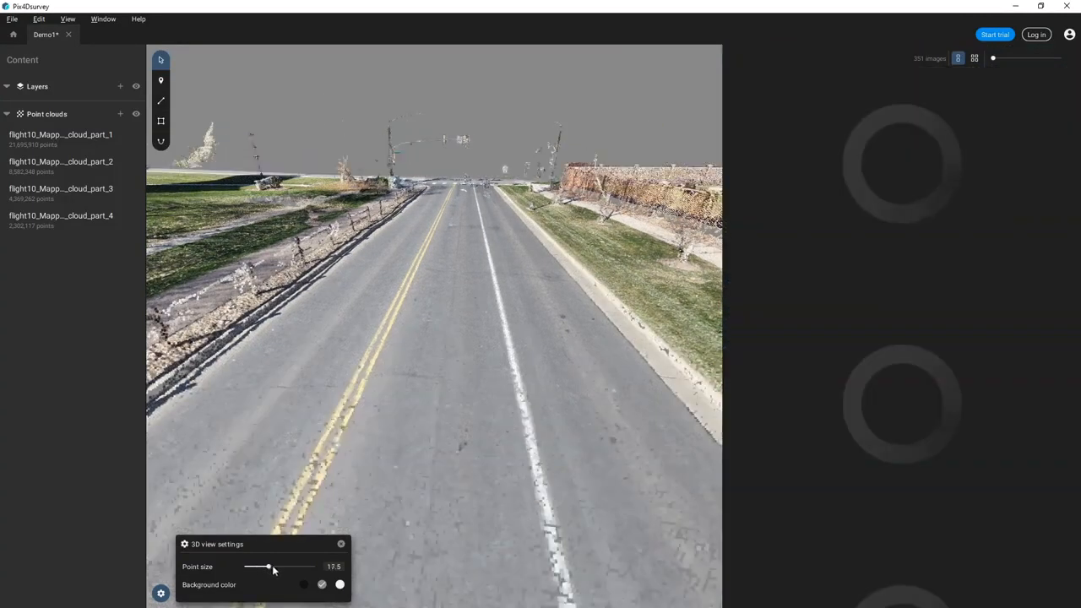
pyautogui.moveTo(198, 313); pyautogui.dragTo(319, 377, button='right')
pyautogui.moveTo(320, 377); pyautogui.dragTo(390, 430)
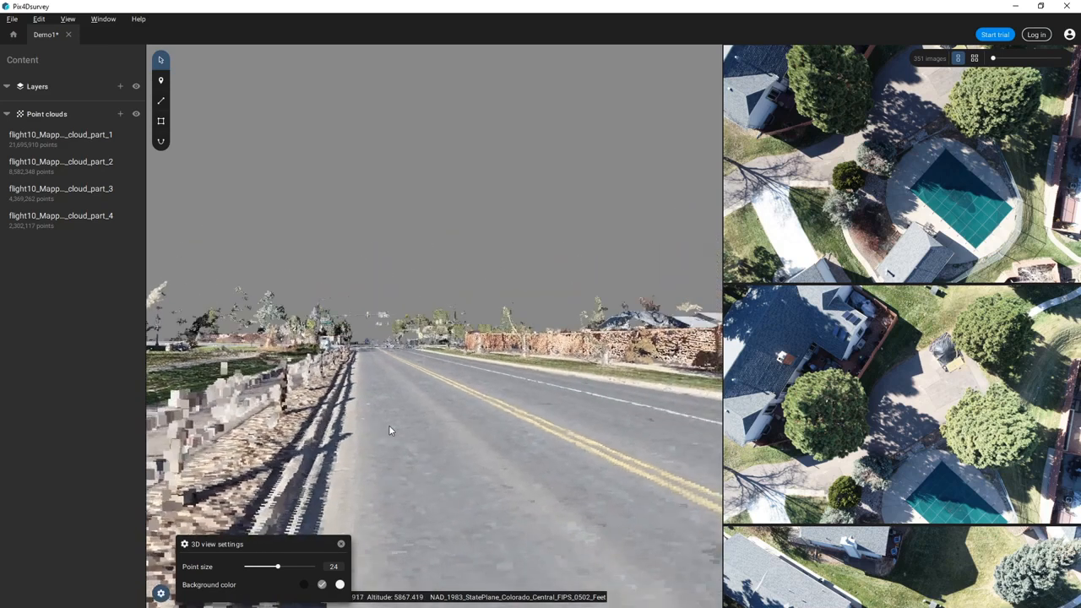
pyautogui.moveTo(277, 569); pyautogui.dragTo(258, 569)
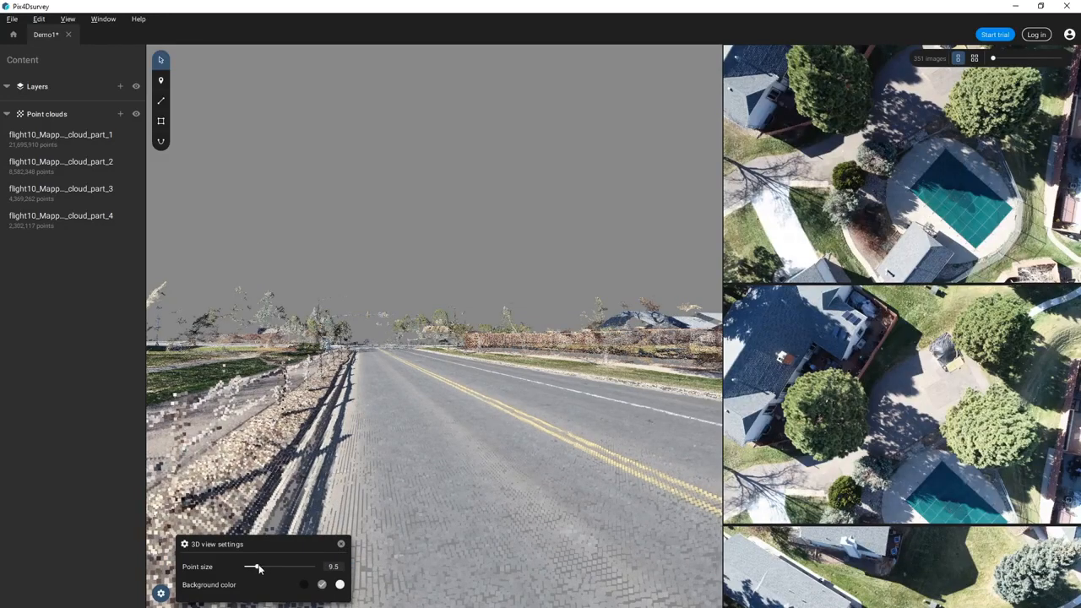
pyautogui.click(304, 584)
pyautogui.moveTo(470, 441); pyautogui.dragTo(435, 541)
pyautogui.click(341, 543)
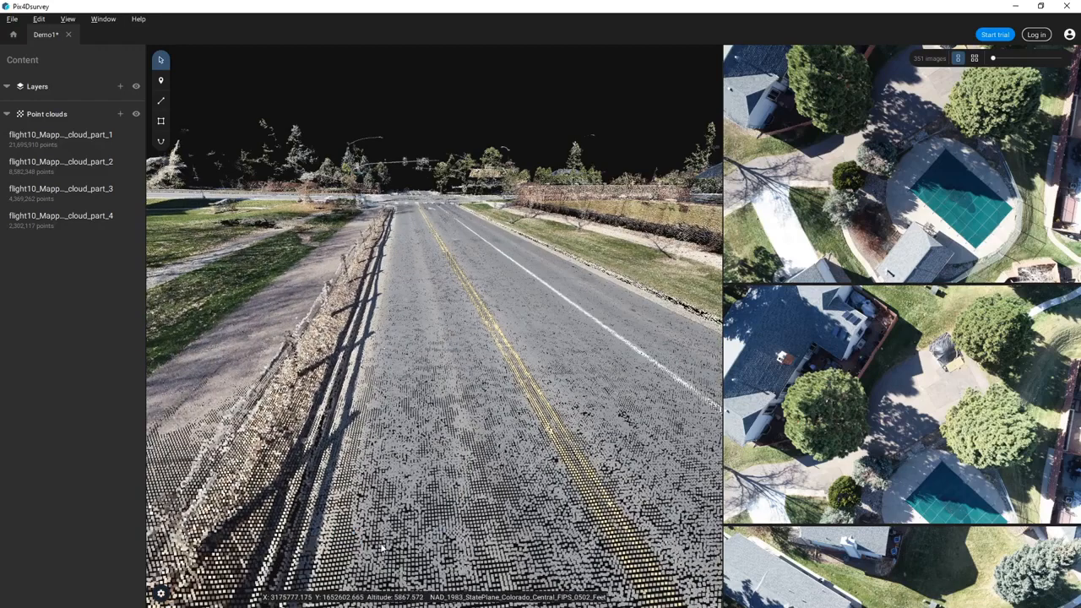
# - Turn on View > Cameras and orbit to a top-down view zoomed onto the street
pyautogui.click(12, 21)
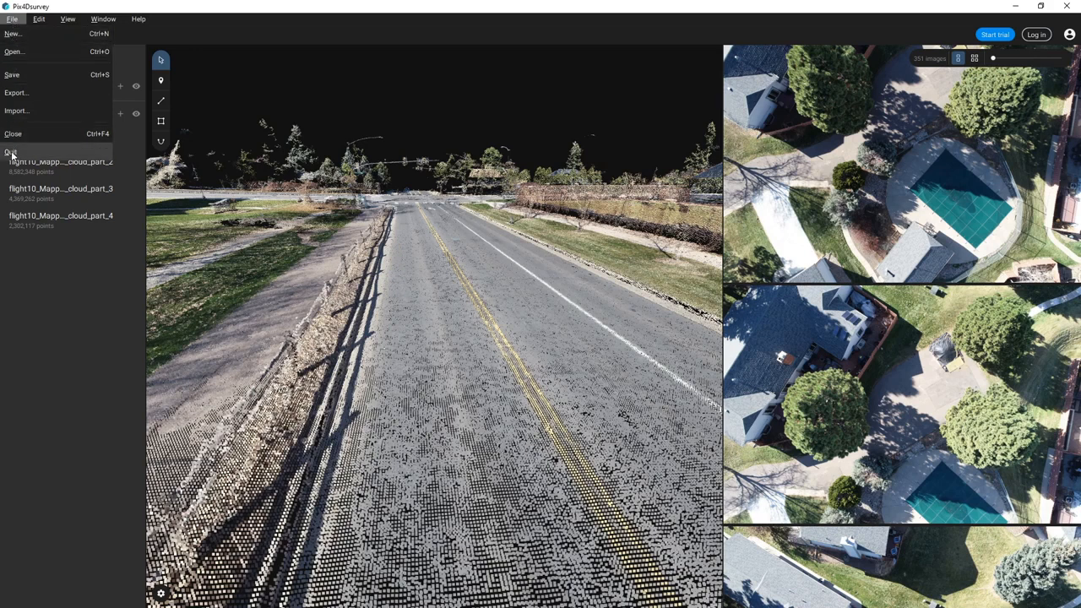
pyautogui.moveTo(38, 24)
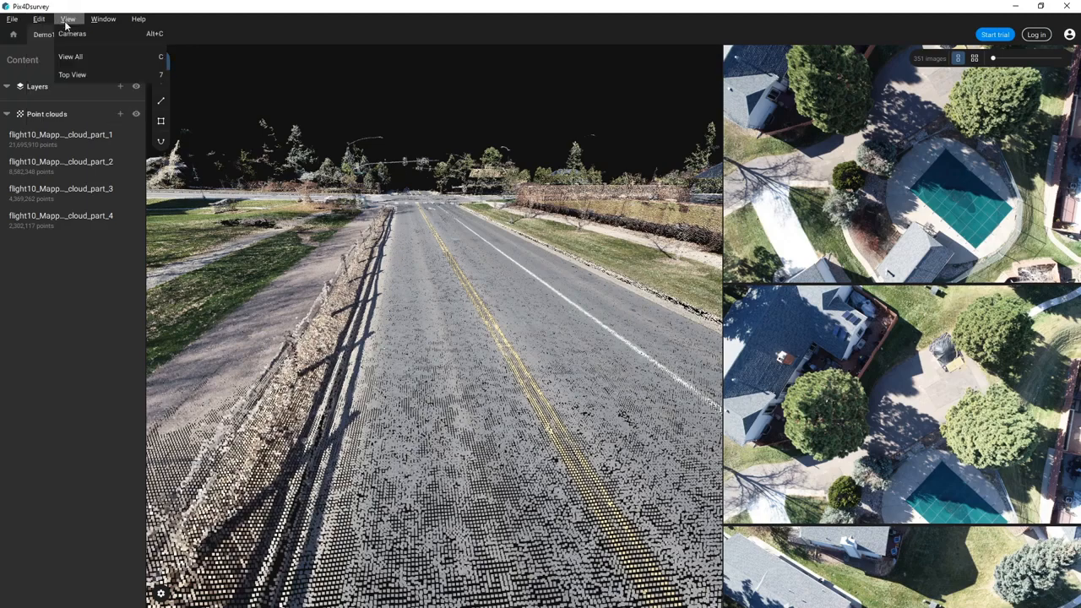
pyautogui.click(71, 34)
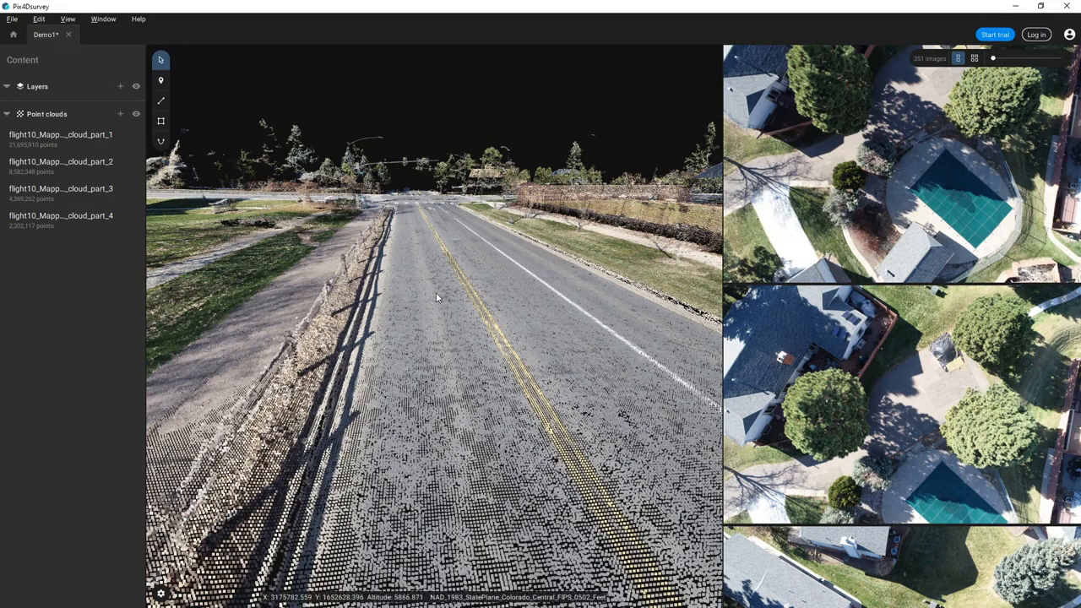
pyautogui.moveTo(434, 301); pyautogui.dragTo(456, 507)
pyautogui.scroll(-5, 457, 278)
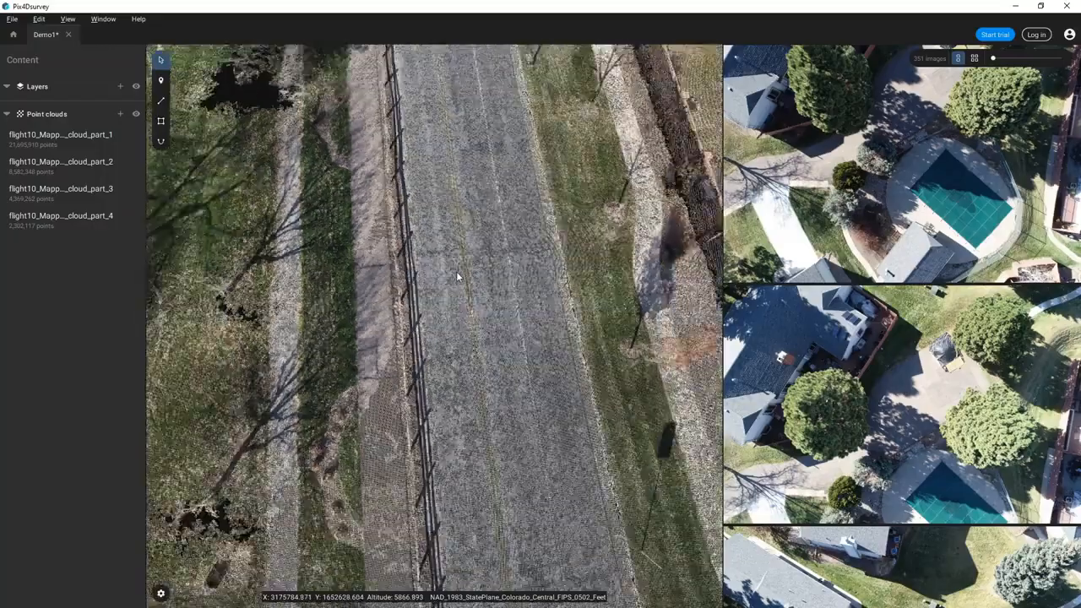
pyautogui.scroll(-6, 456, 272)
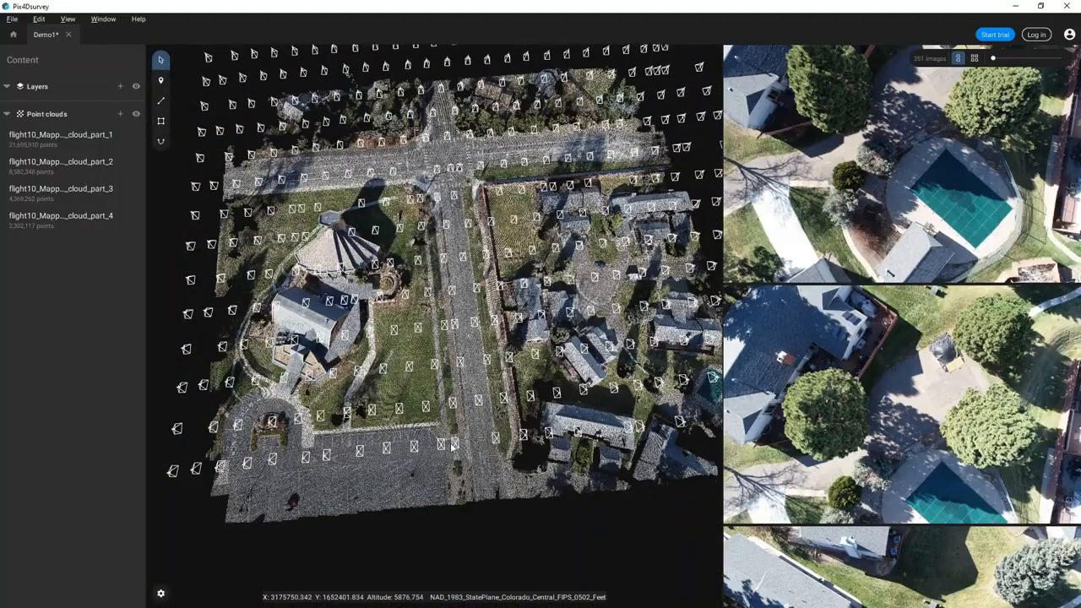
pyautogui.scroll(8, 453, 448)
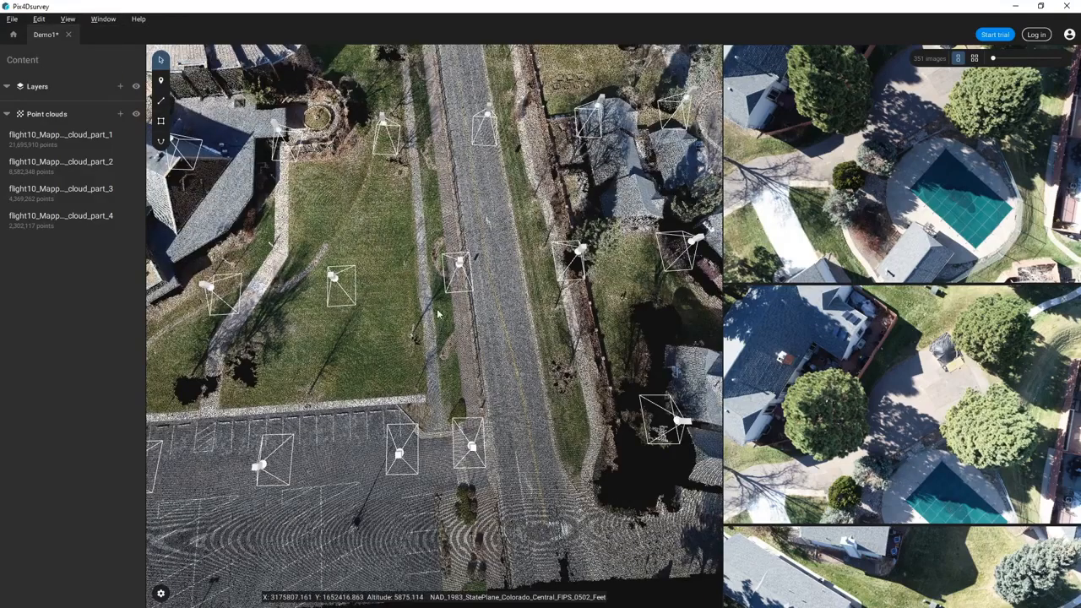
pyautogui.click(95, 19)
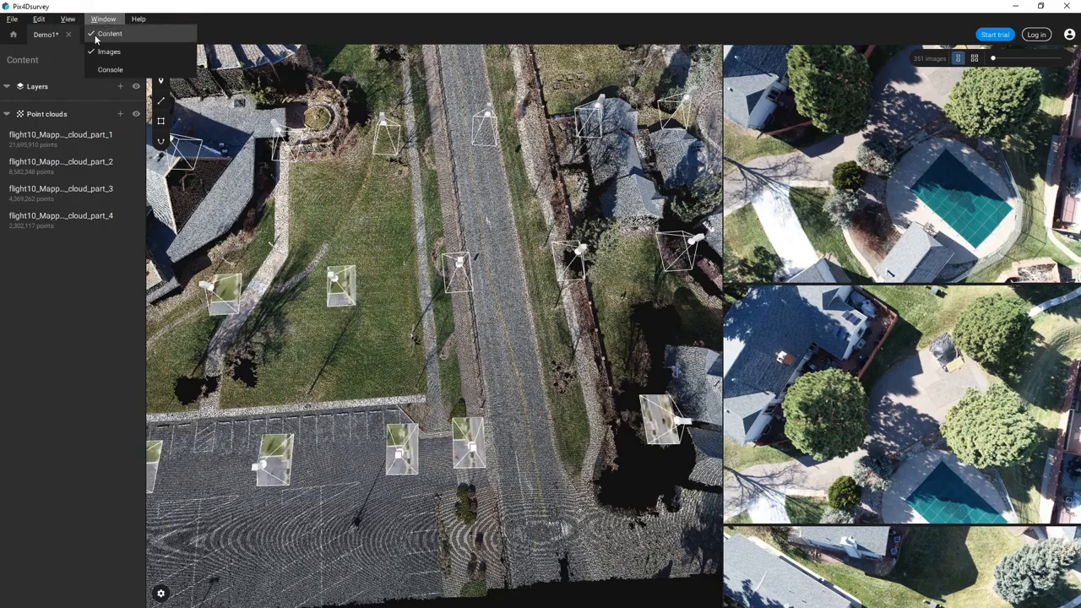
pyautogui.click(108, 34)
pyautogui.click(100, 20)
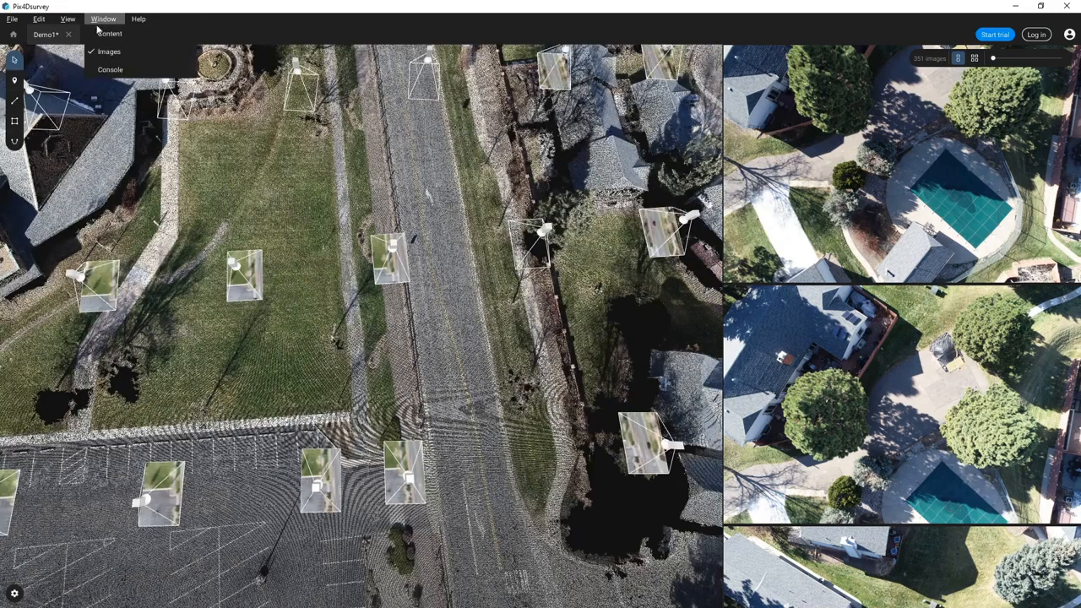
pyautogui.click(108, 34)
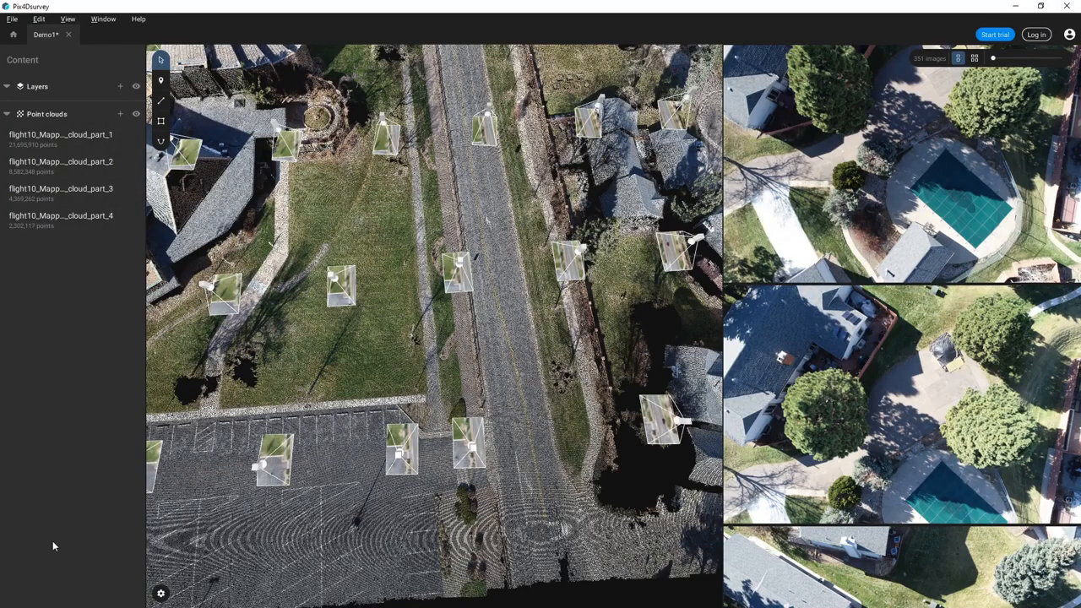
pyautogui.click(138, 19)
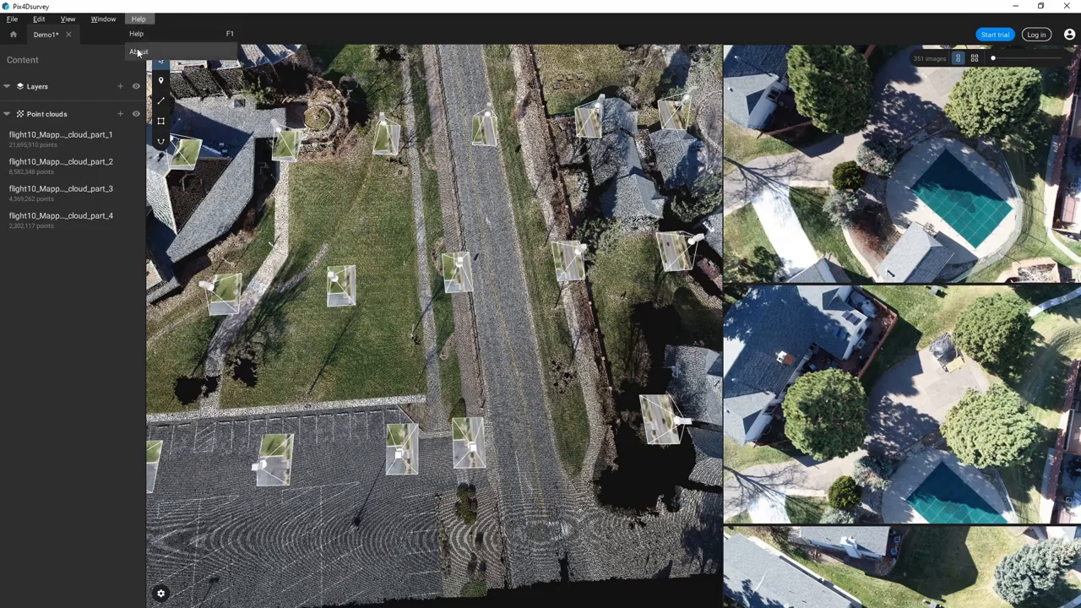
pyautogui.click(138, 52)
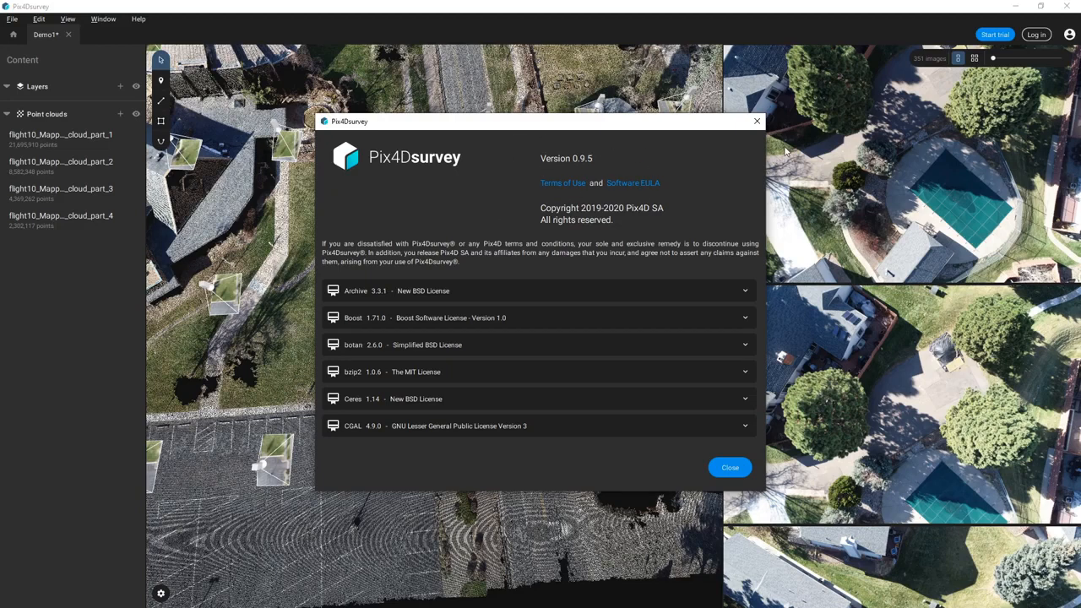
pyautogui.click(757, 121)
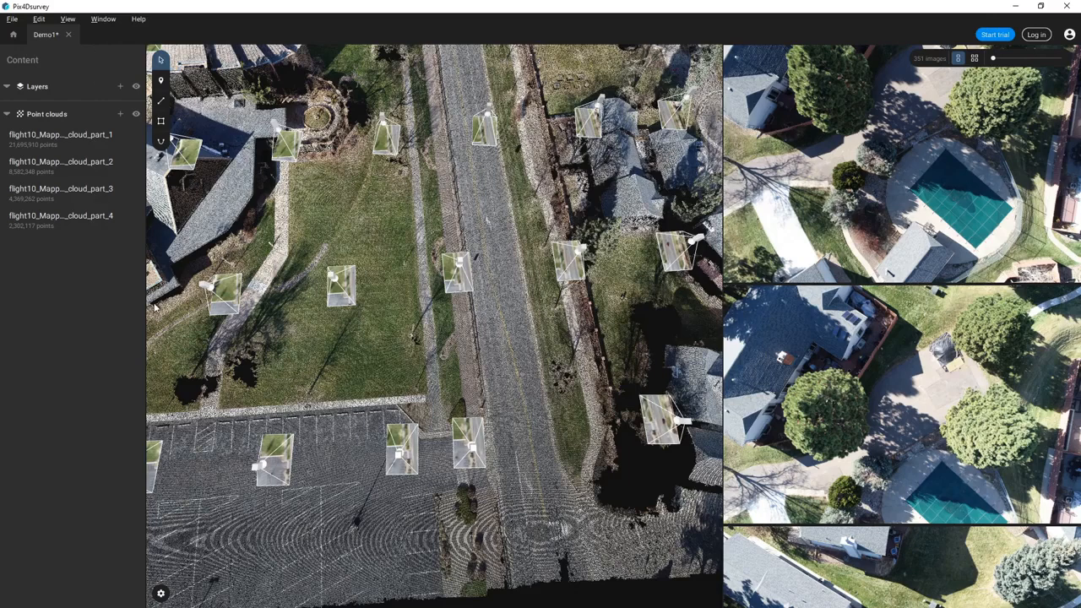
# - Hide the camera positions and pan over to the northern intersection
pyautogui.click(68, 18)
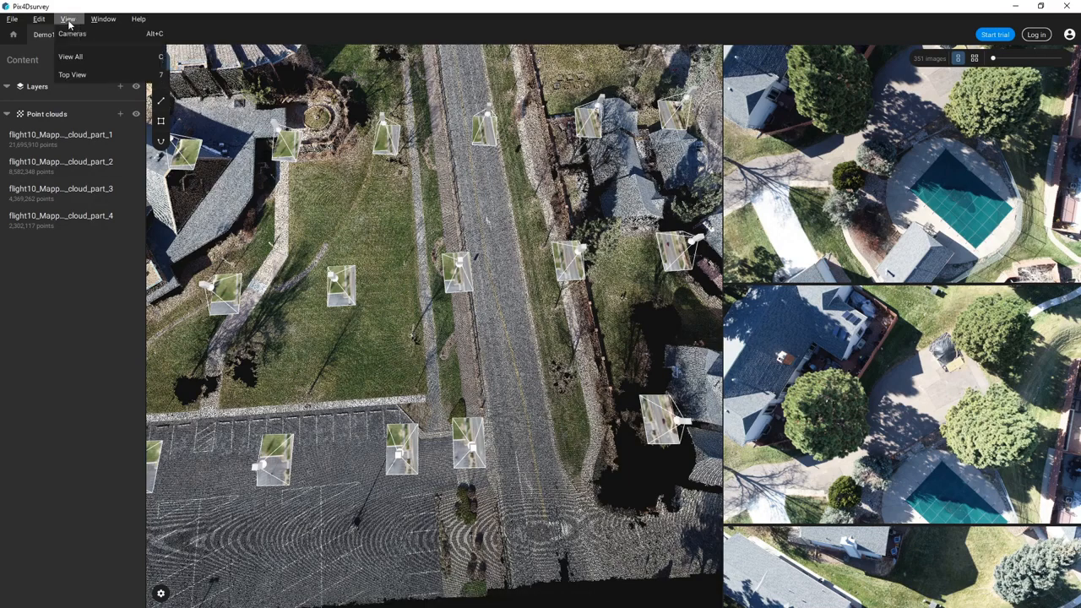
pyautogui.click(69, 34)
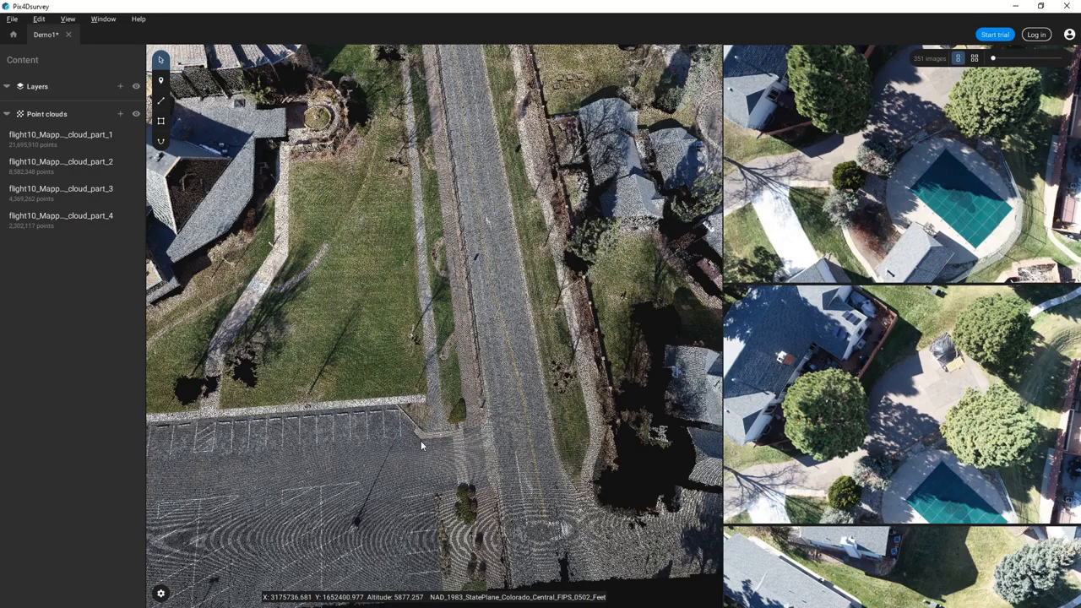
pyautogui.scroll(-2, 420, 440)
pyautogui.moveTo(429, 94); pyautogui.dragTo(437, 530)
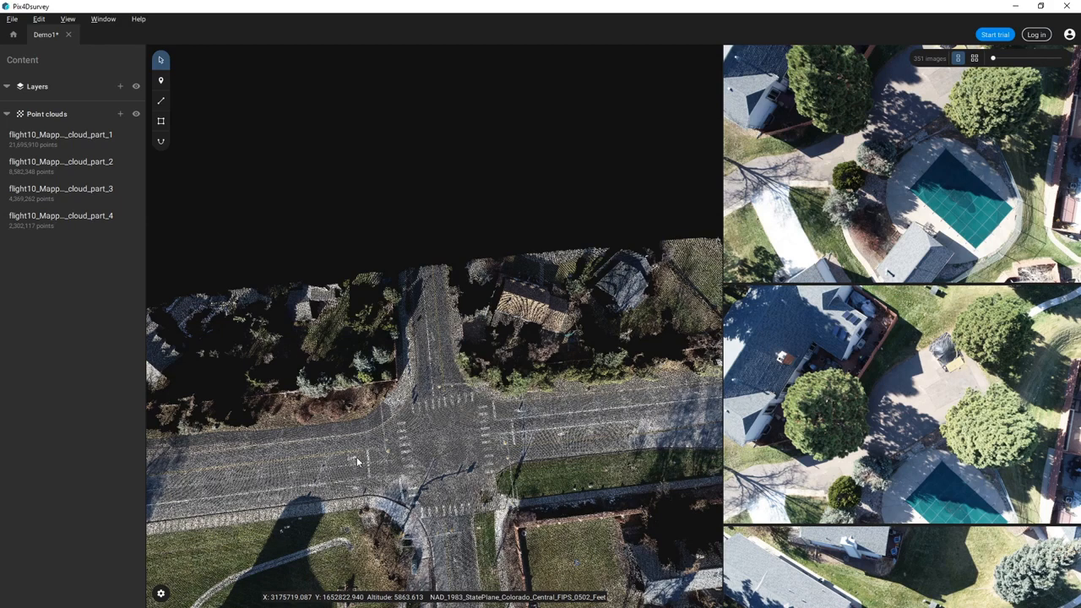
# - Pick the painted turn arrow in the point cloud to list the 26 photos showing it
pyautogui.click(357, 461)
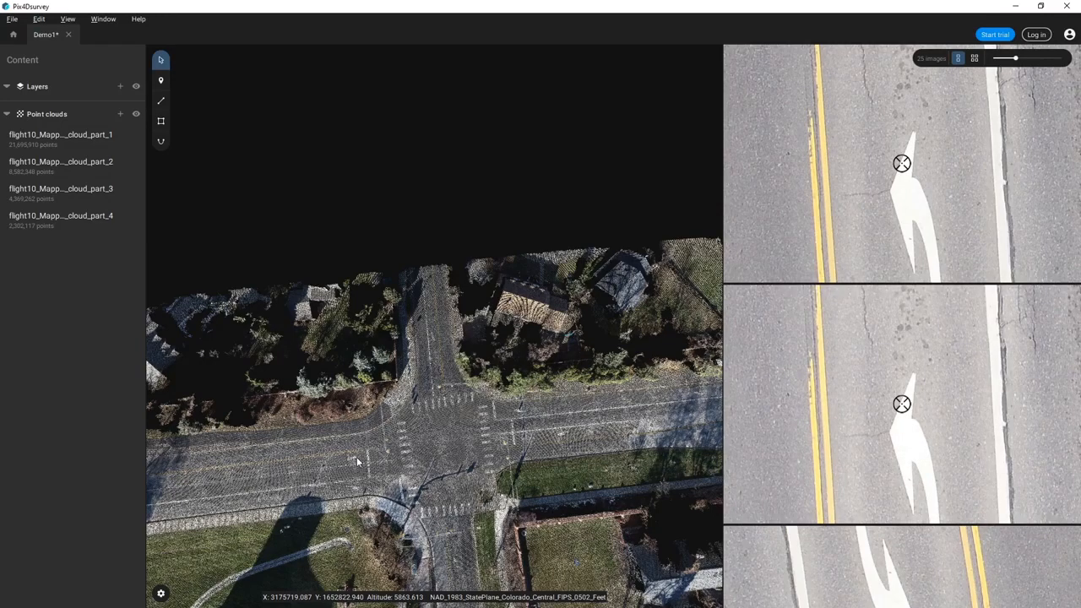
pyautogui.scroll(3, 357, 461)
pyautogui.scroll(5, 359, 462)
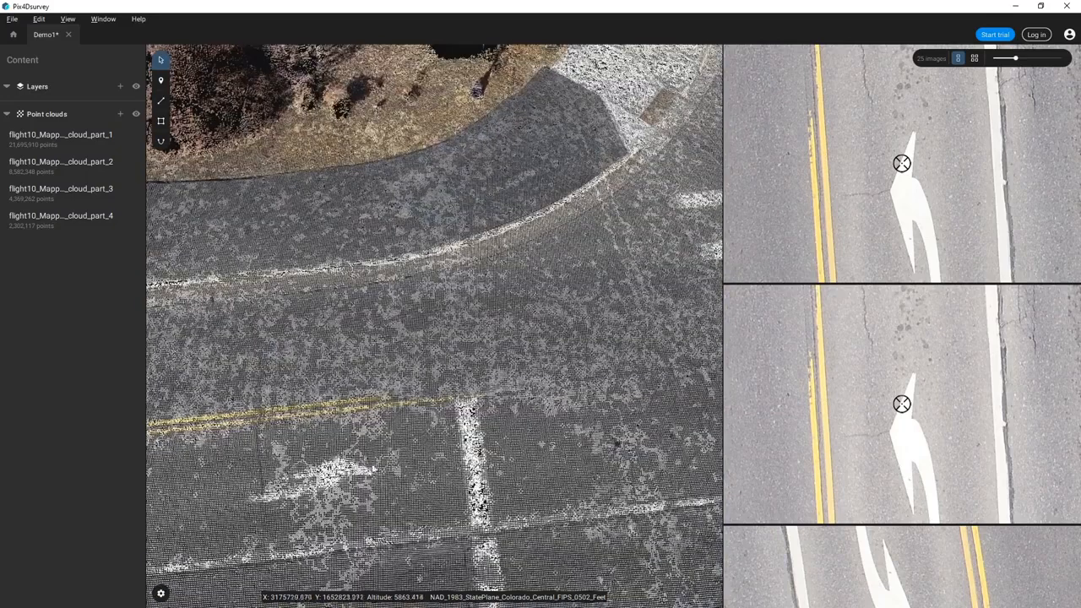
pyautogui.click(382, 477)
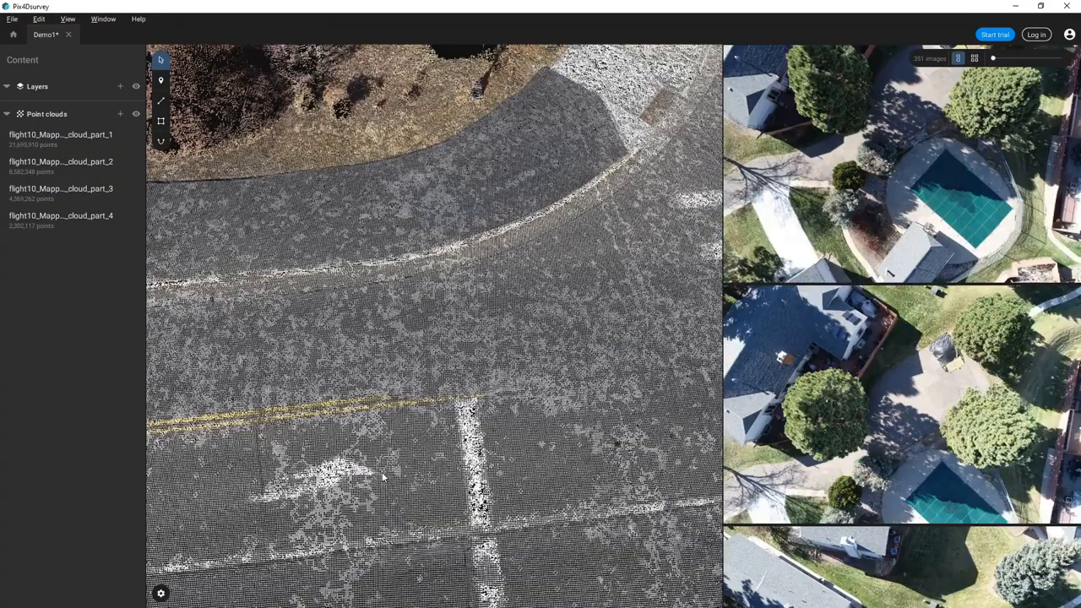
pyautogui.click(380, 477)
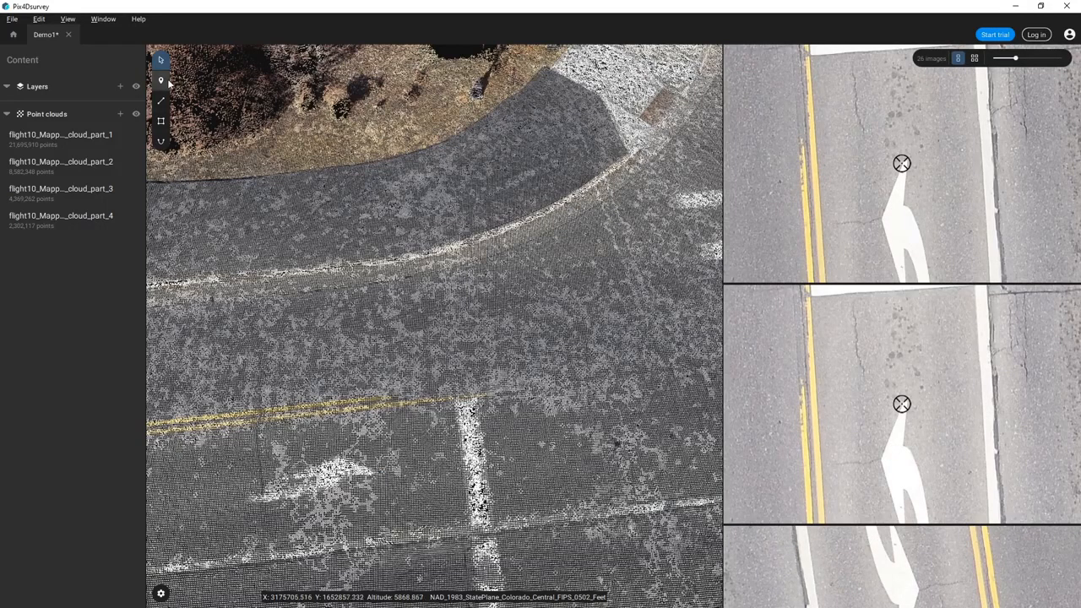
# - Place a point marker on the first turn arrow and rename its layer Turn Arrows
pyautogui.click(161, 81)
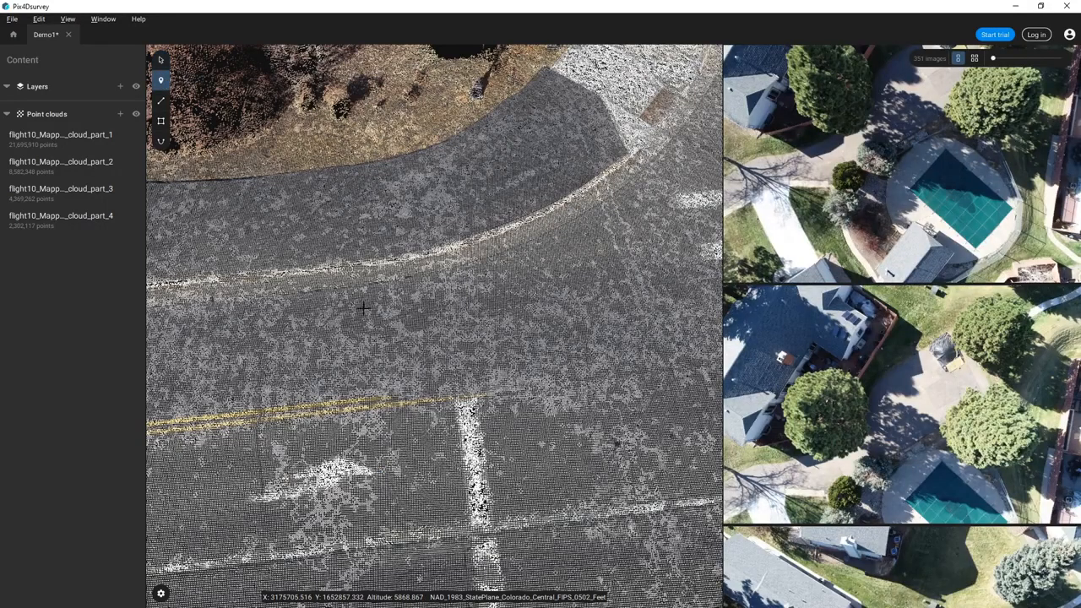
pyautogui.click(335, 471)
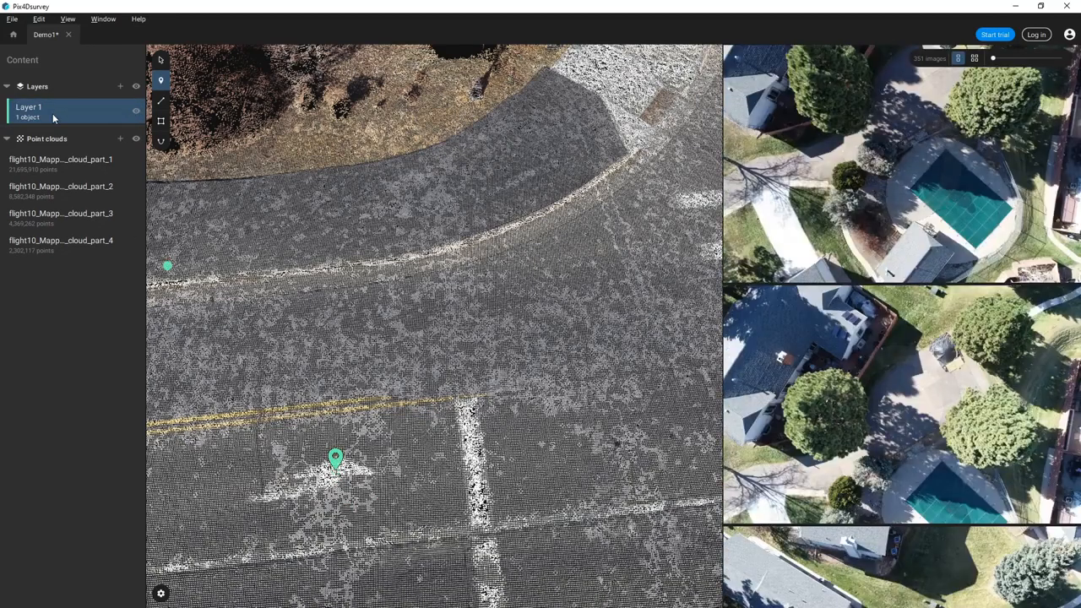
pyautogui.doubleClick(46, 107)
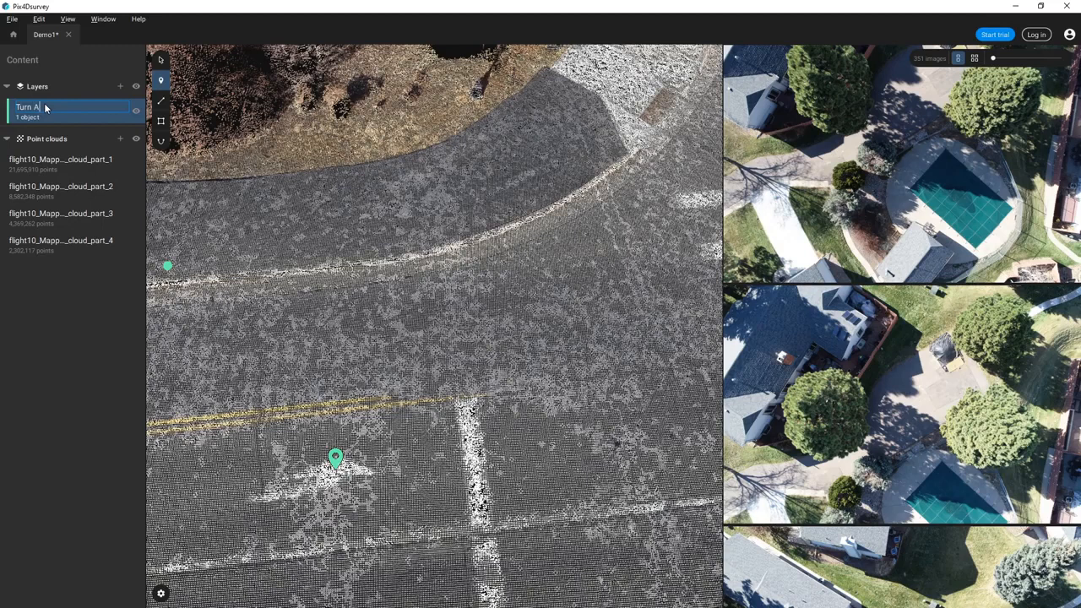
pyautogui.write('Turn Arrows')
pyautogui.press('Return')
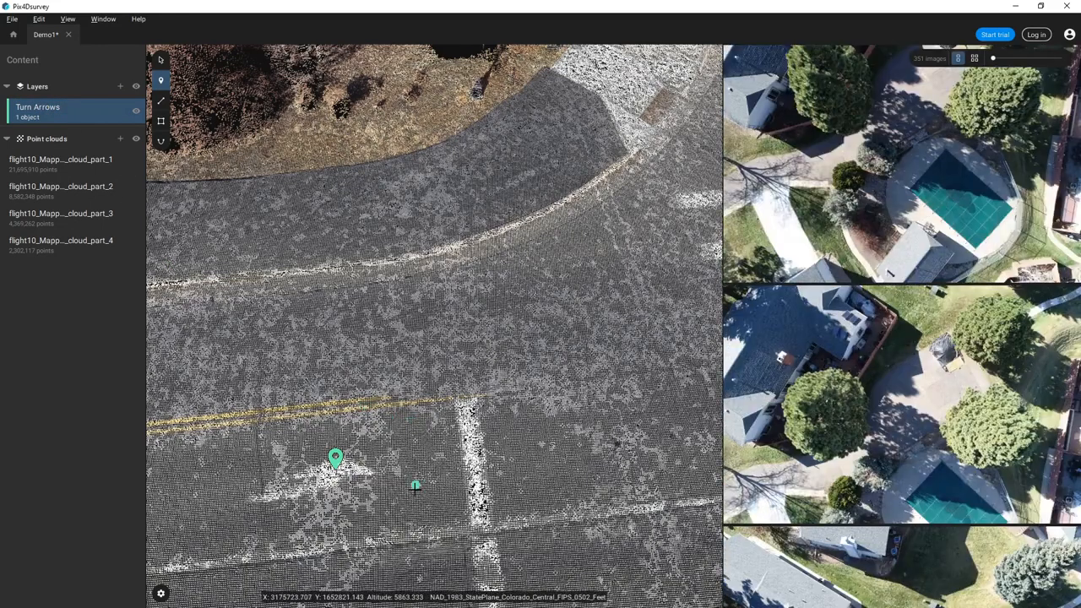
# - Mark the remaining three turn arrows, then view the intersection obliquely
pyautogui.scroll(-2, 394, 468)
pyautogui.scroll(-2, 395, 468)
pyautogui.moveTo(424, 473); pyautogui.dragTo(419, 347)
pyautogui.click(372, 468)
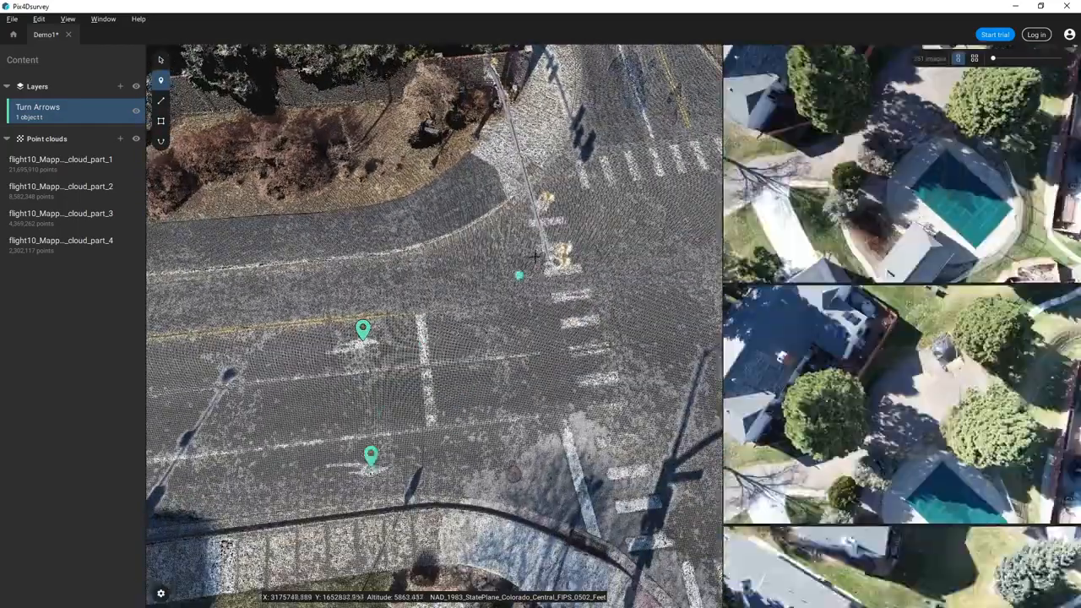
pyautogui.moveTo(600, 231); pyautogui.dragTo(143, 508)
pyautogui.click(283, 152)
pyautogui.click(624, 422)
pyautogui.press('Escape')
pyautogui.moveTo(411, 547); pyautogui.dragTo(515, 402)
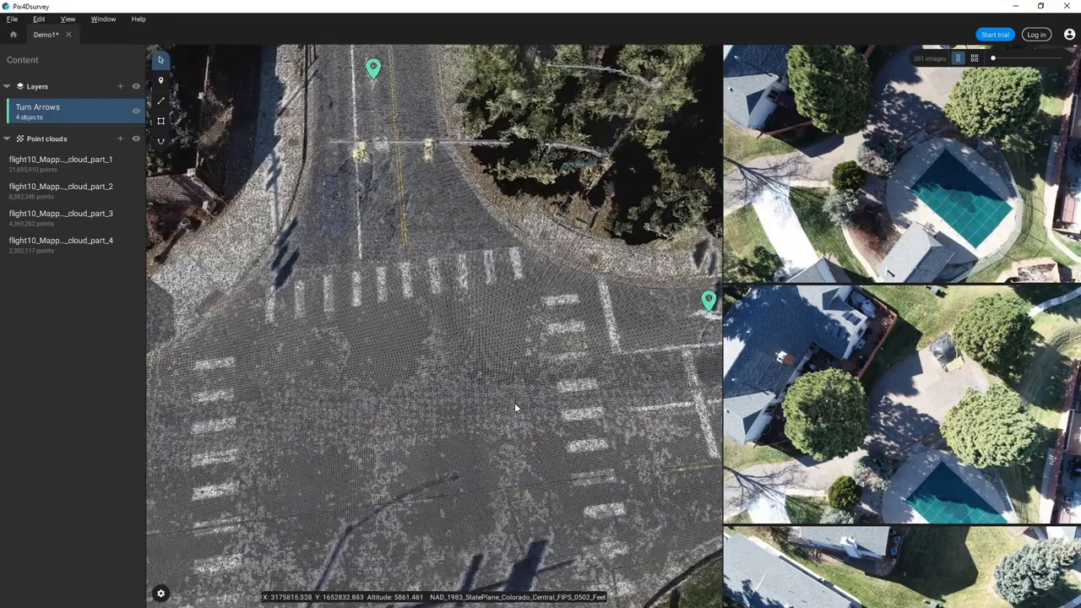
pyautogui.moveTo(484, 477); pyautogui.dragTo(490, 372, button='right')
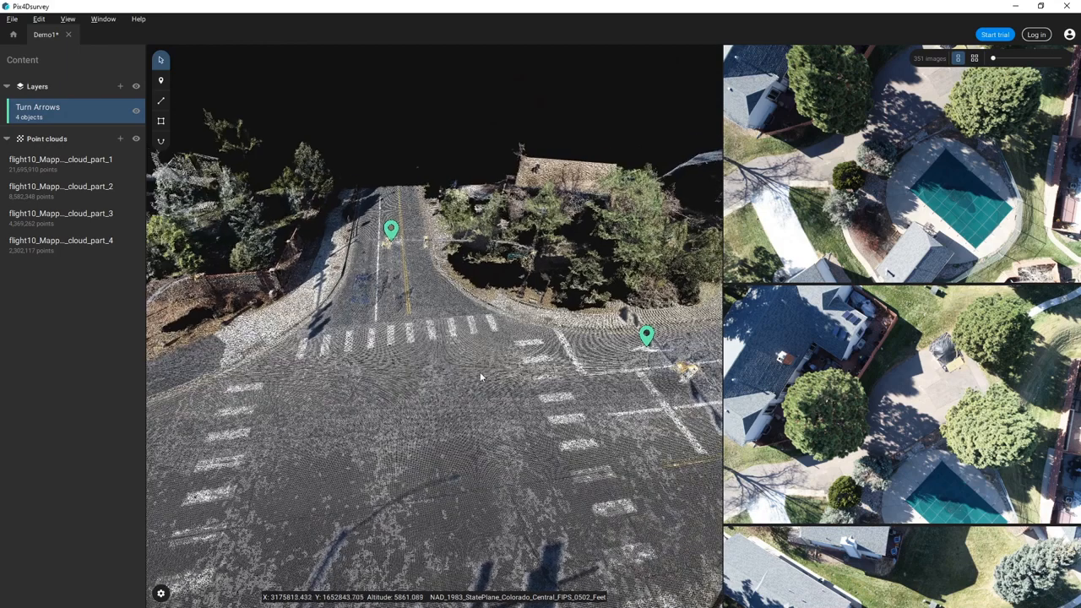
# - Switch to the polyline tool and orbit to look down the left road
pyautogui.click(161, 100)
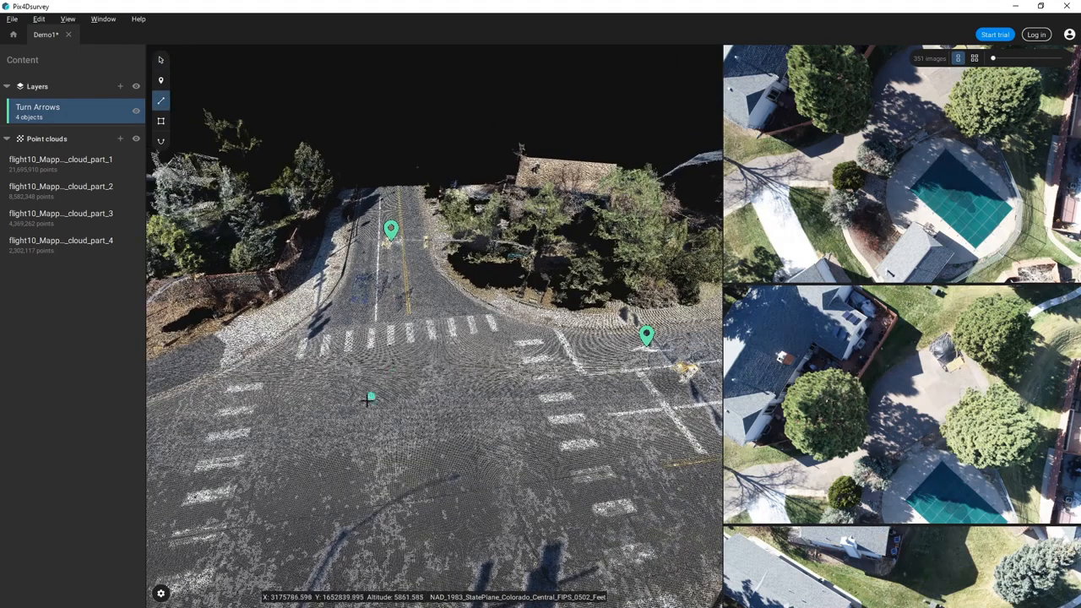
pyautogui.moveTo(319, 473); pyautogui.dragTo(584, 436, button='right')
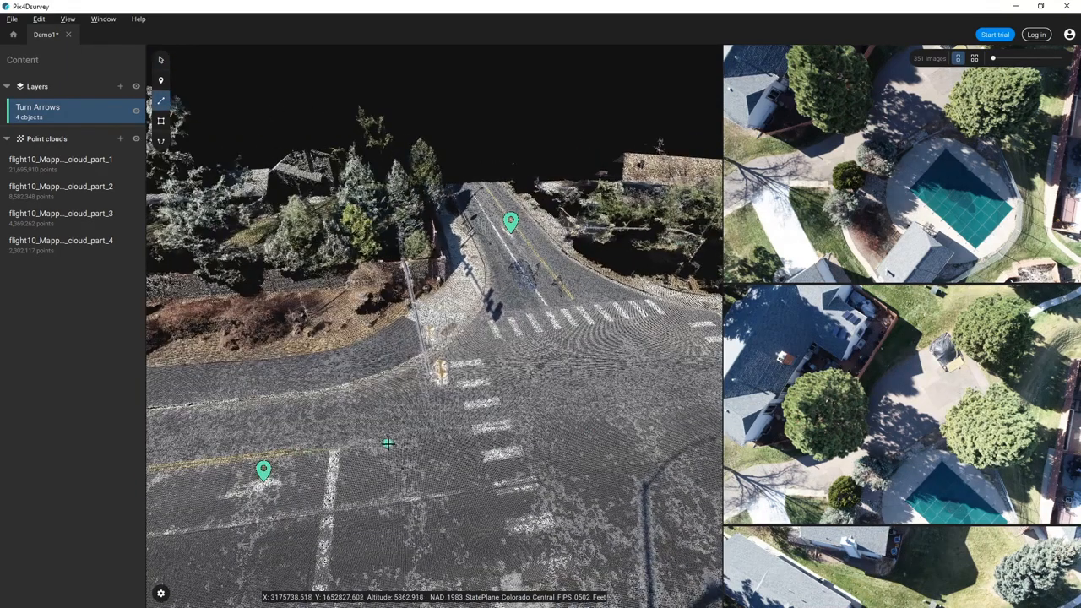
pyautogui.moveTo(523, 329); pyautogui.dragTo(541, 478, button='right')
pyautogui.scroll(-3, 655, 215)
pyautogui.moveTo(560, 372); pyautogui.dragTo(593, 435, button='right')
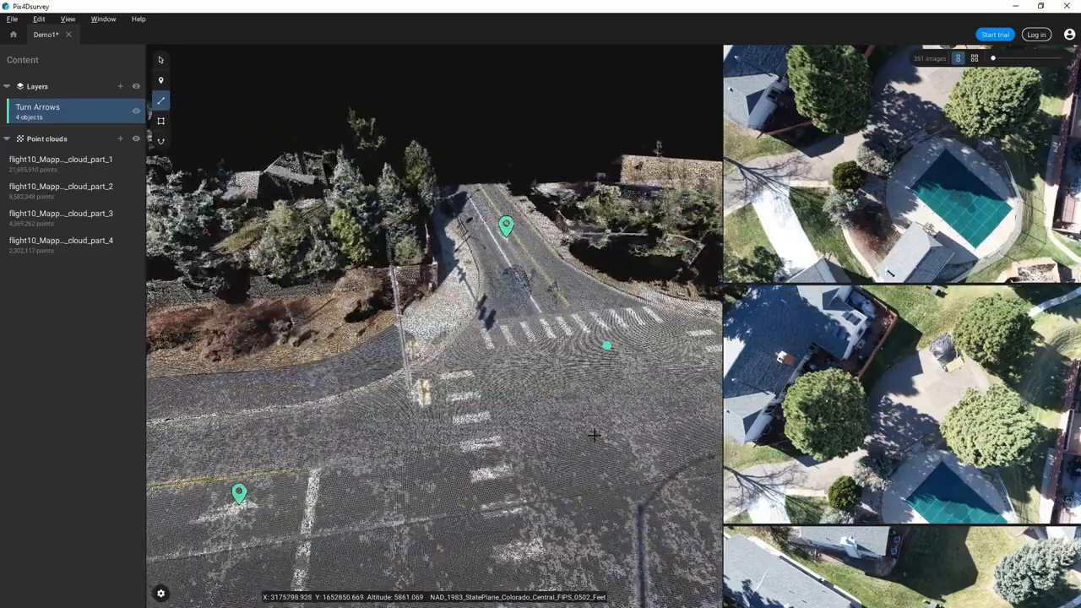
pyautogui.moveTo(483, 524); pyautogui.dragTo(449, 252, button='right')
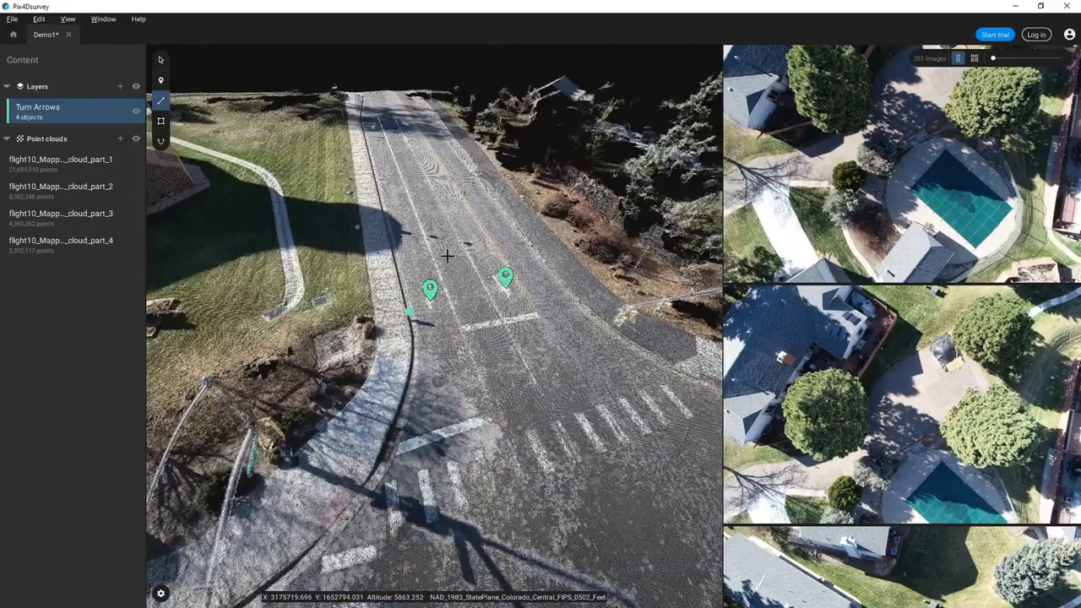
pyautogui.scroll(5, 410, 279)
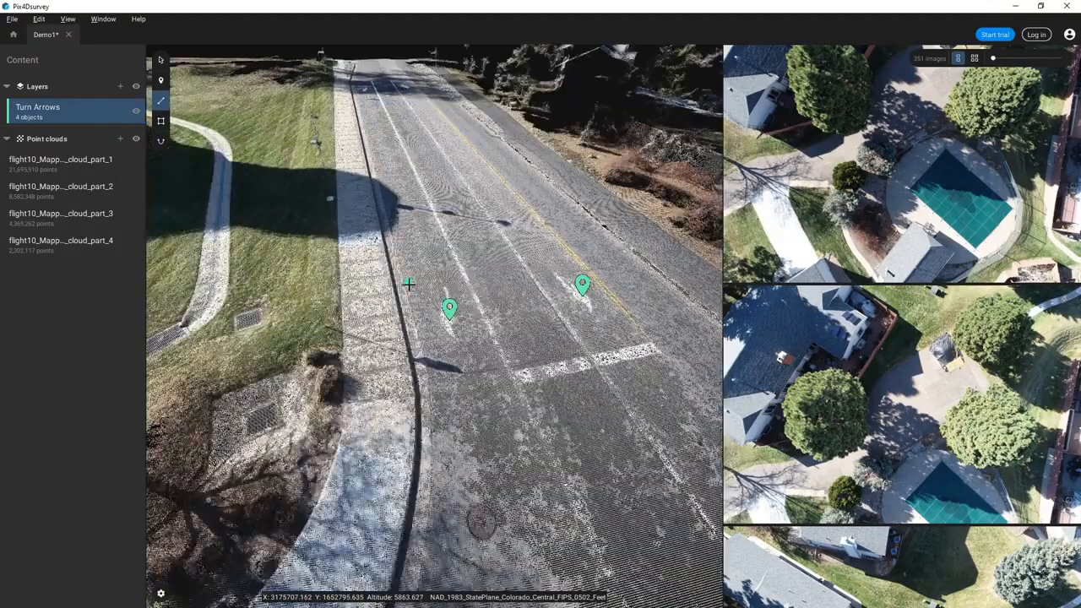
pyautogui.moveTo(387, 311); pyautogui.dragTo(379, 309, button='right')
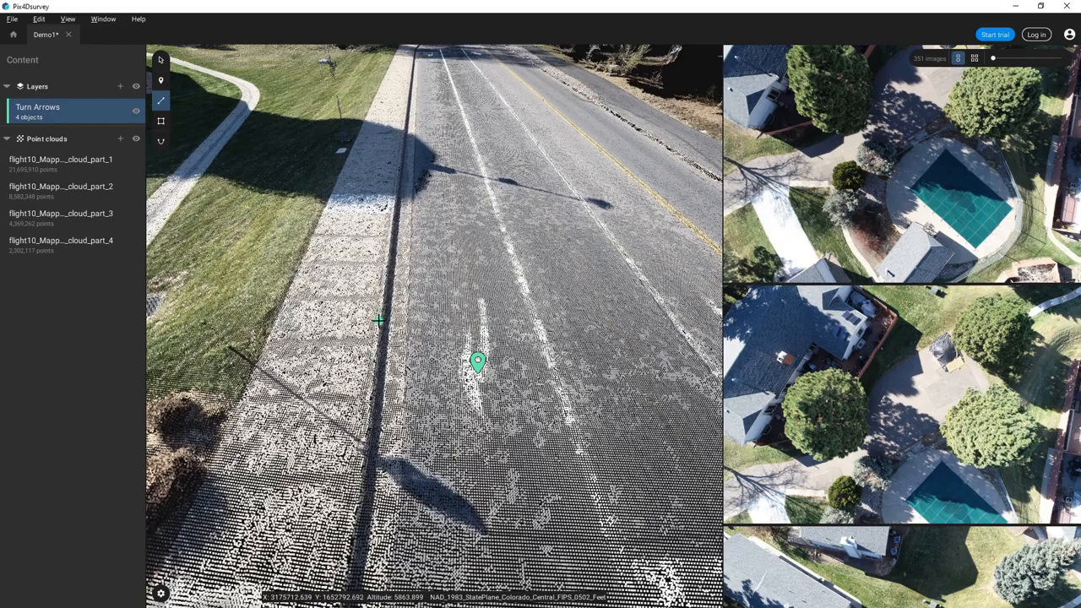
# - Place polyline vertices along the top edge of the curb from its near end
pyautogui.click(346, 542)
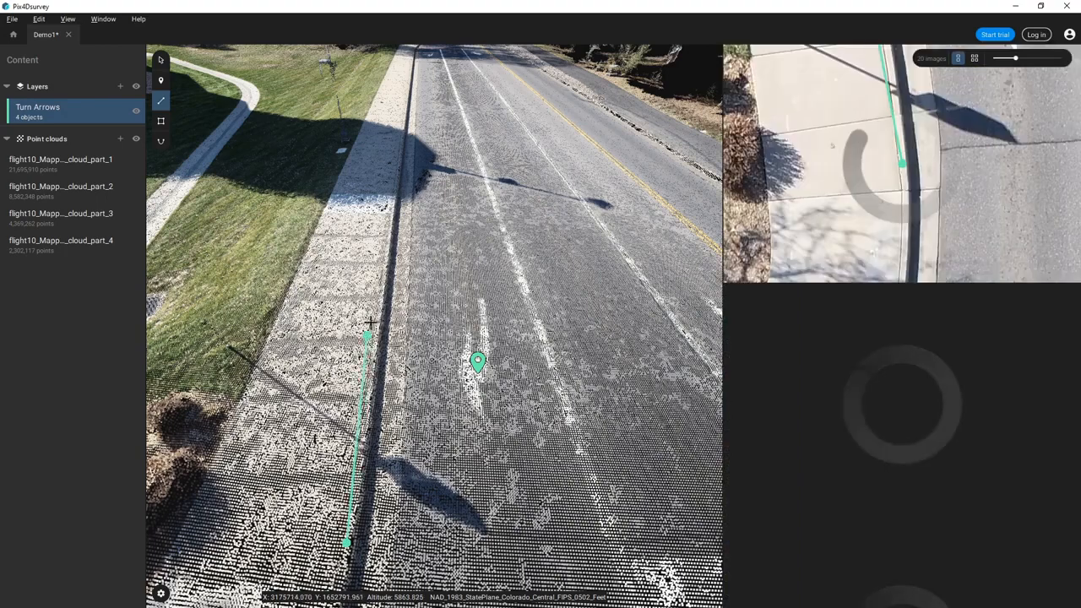
pyautogui.click(376, 318)
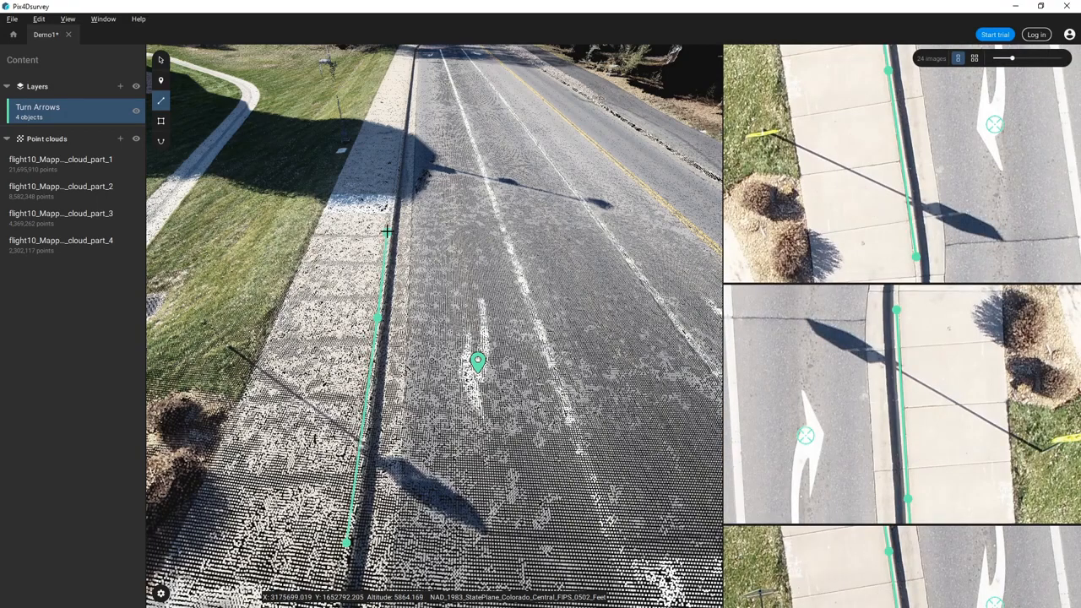
pyautogui.click(387, 228)
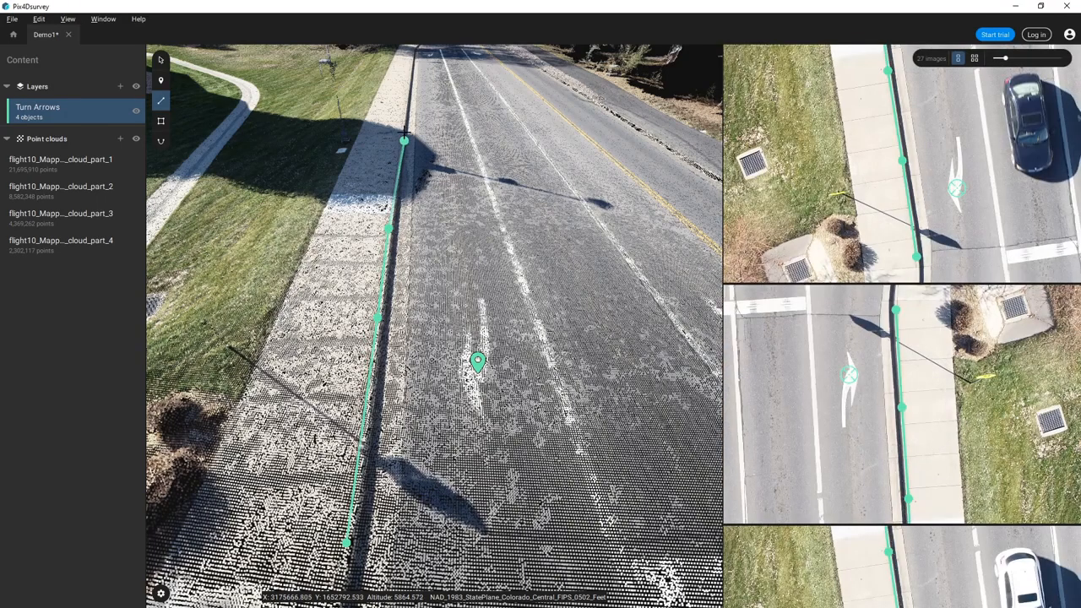
pyautogui.scroll(3, 407, 110)
pyautogui.scroll(3, 408, 110)
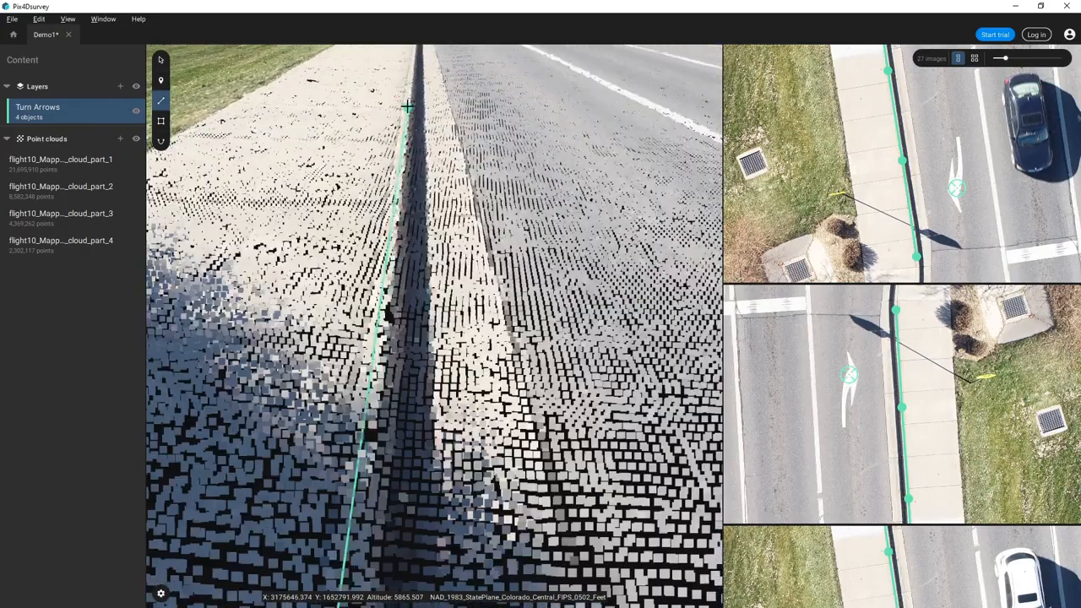
pyautogui.click(407, 109)
pyautogui.scroll(2, 407, 115)
pyautogui.scroll(3, 407, 115)
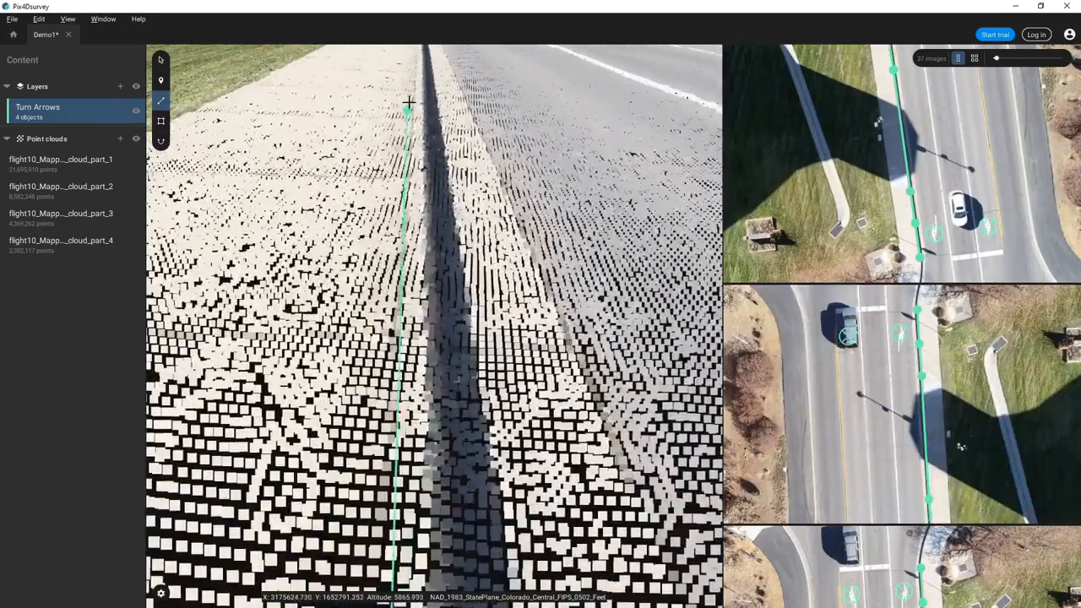
pyautogui.click(418, 88)
pyautogui.scroll(3, 418, 93)
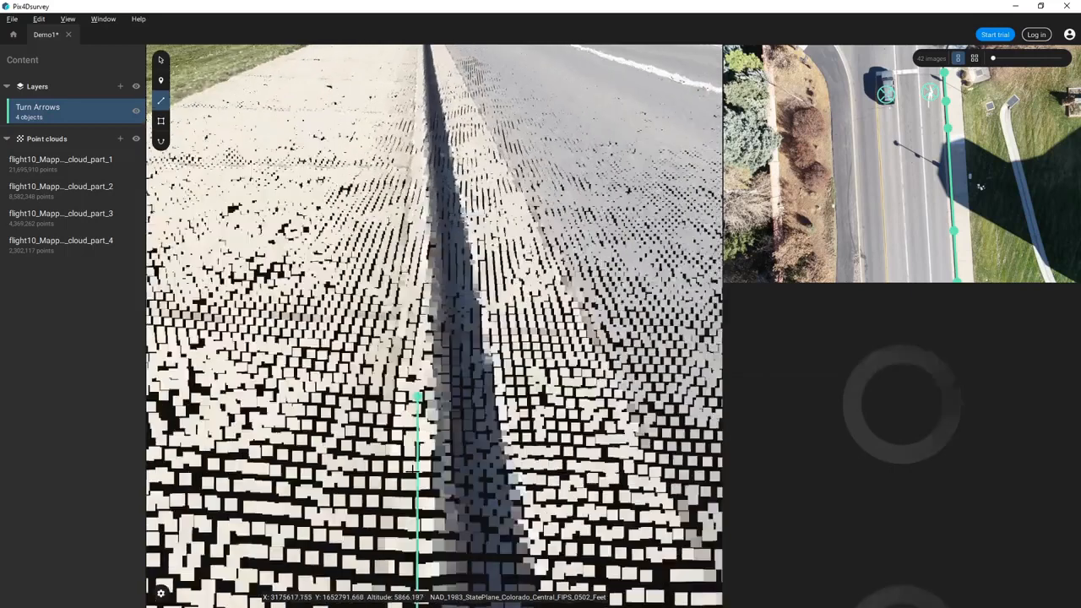
pyautogui.click(420, 119)
# - Inspect the line from a new angle and finish the curb polyline at its far end
pyautogui.scroll(-5, 492, 319)
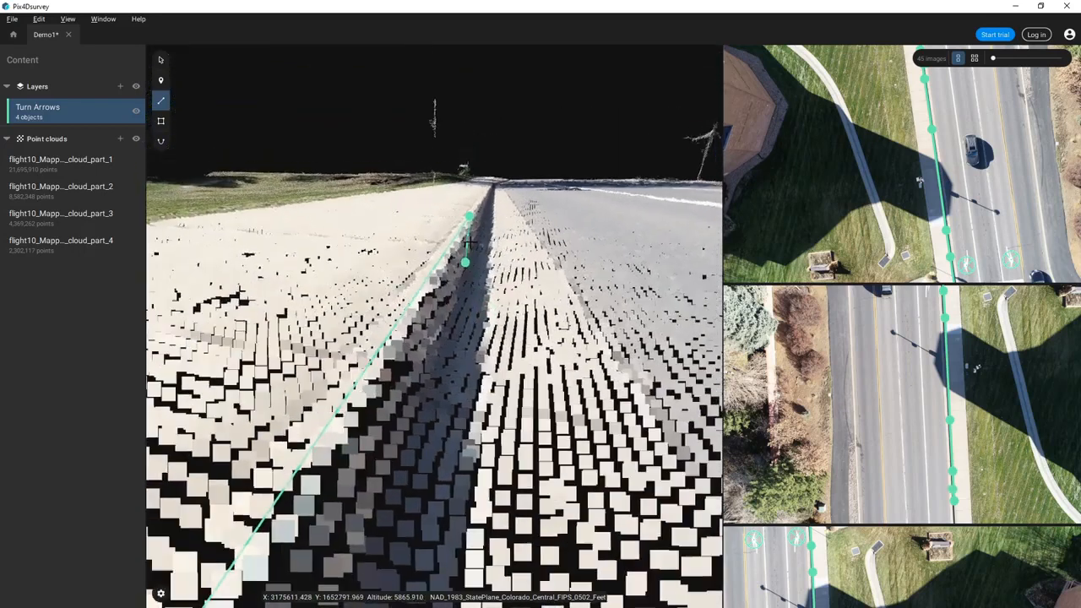
pyautogui.moveTo(470, 243); pyautogui.dragTo(466, 233)
pyautogui.moveTo(483, 196); pyautogui.dragTo(518, 330)
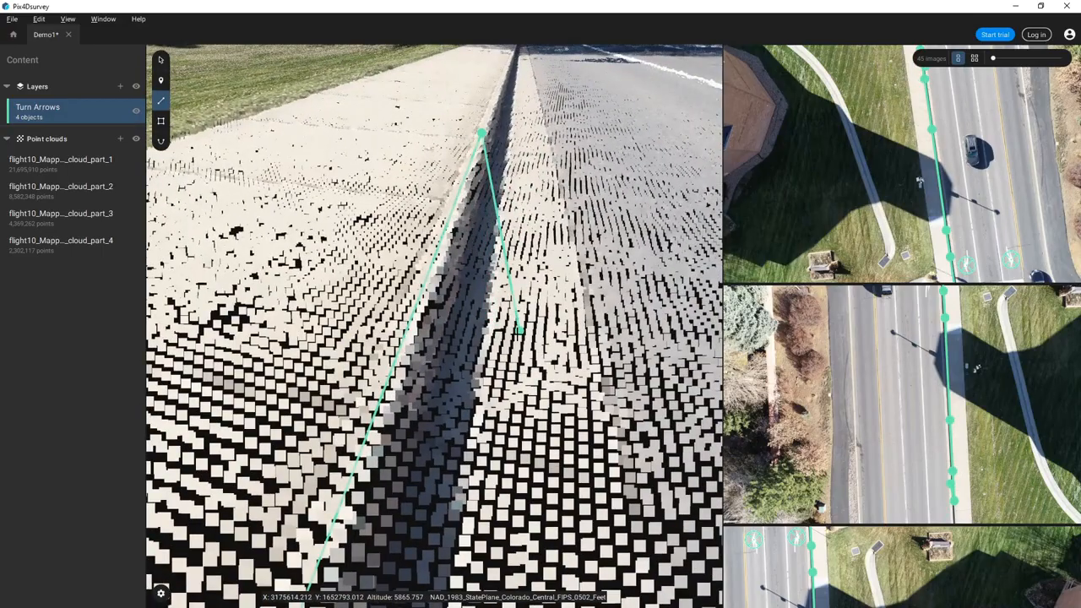
pyautogui.moveTo(524, 369); pyautogui.dragTo(512, 506)
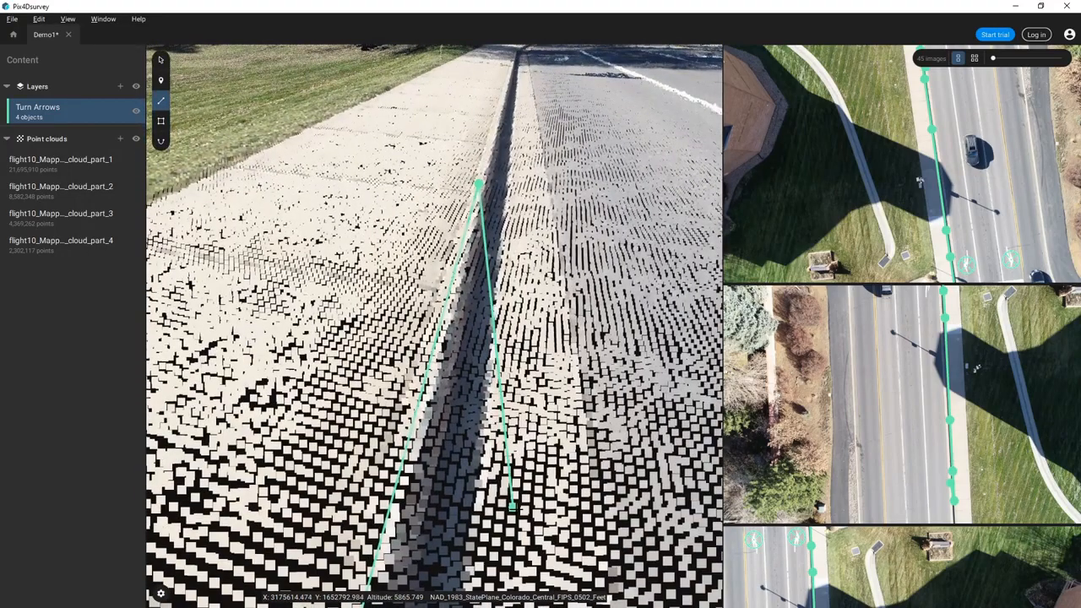
pyautogui.doubleClick(499, 104)
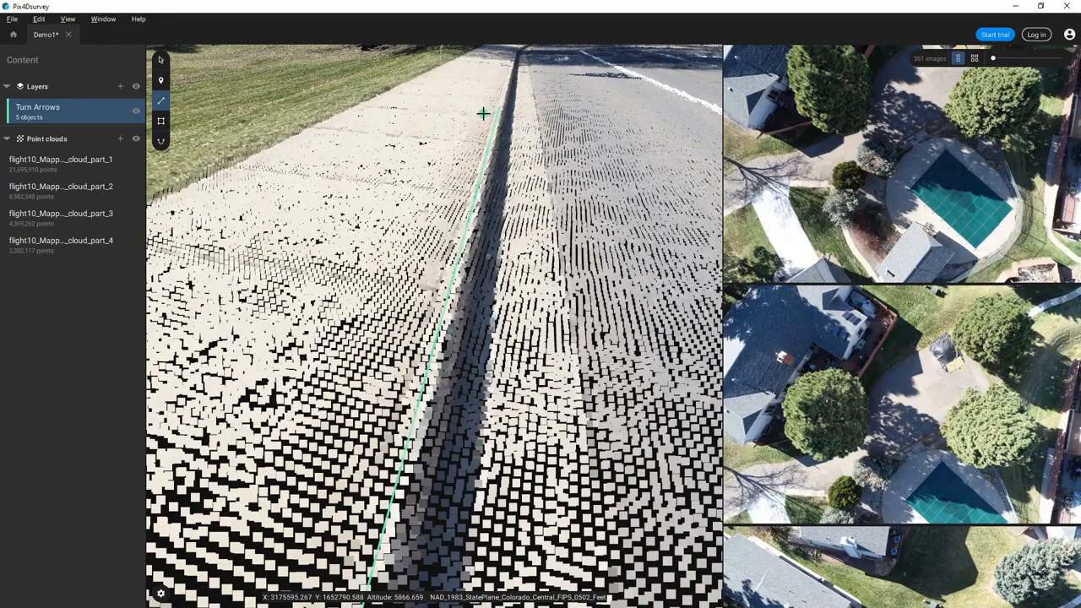
# - Add a new layer named Top of Curb
pyautogui.press('Escape')
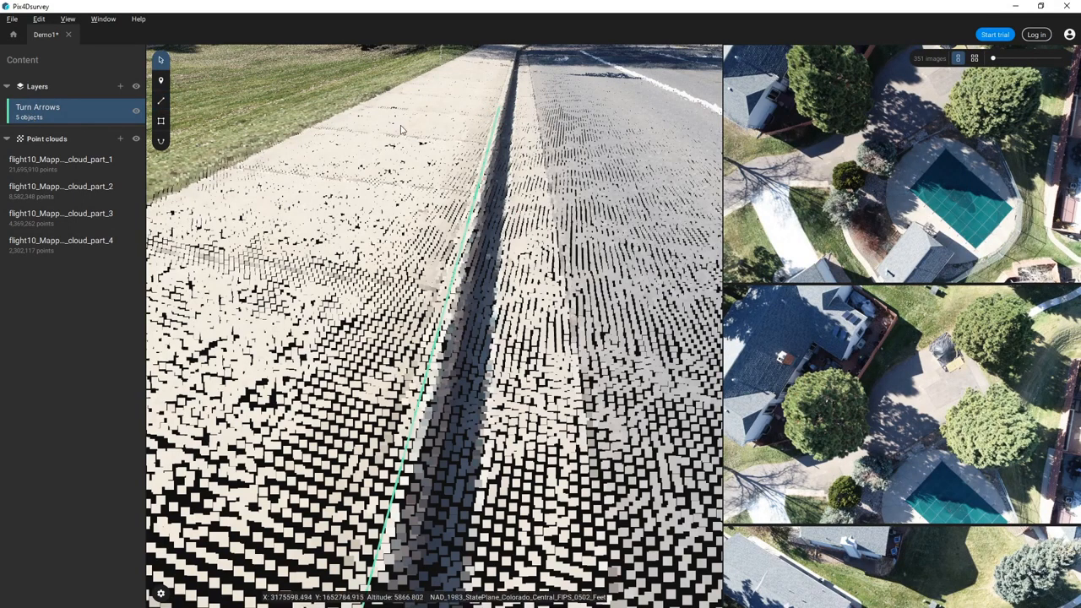
pyautogui.click(121, 86)
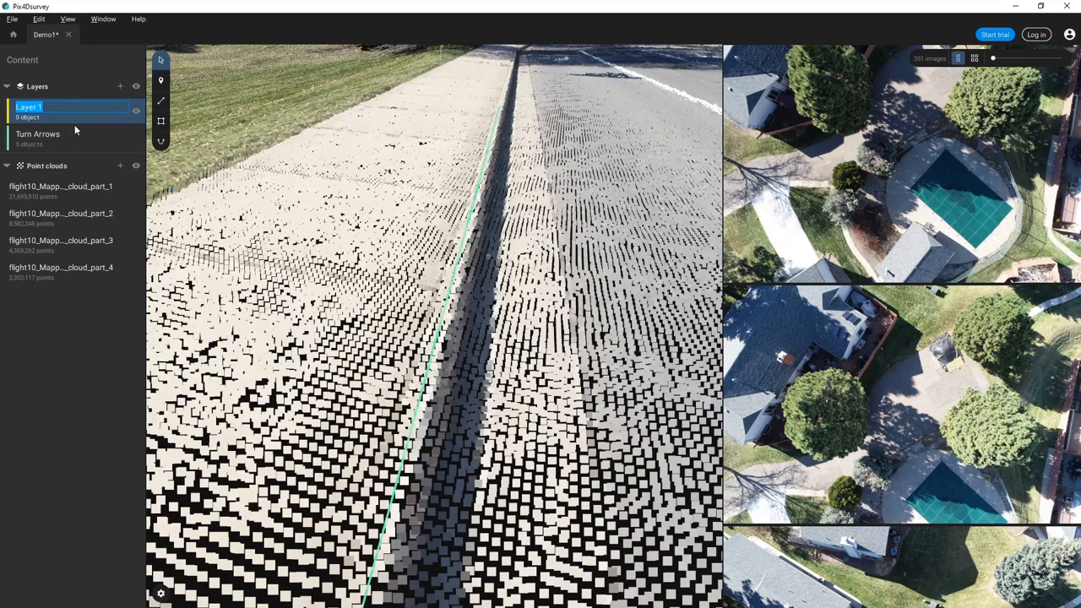
pyautogui.write('Top of Curb')
pyautogui.press('Return')
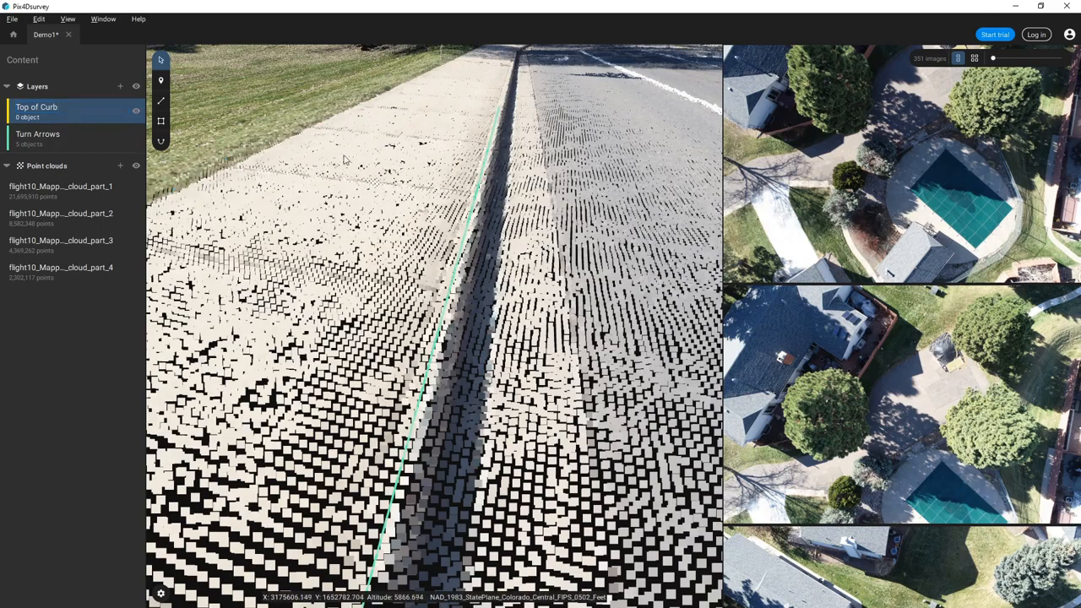
# - Move the curb polyline into the Top of Curb layer
pyautogui.click(478, 195)
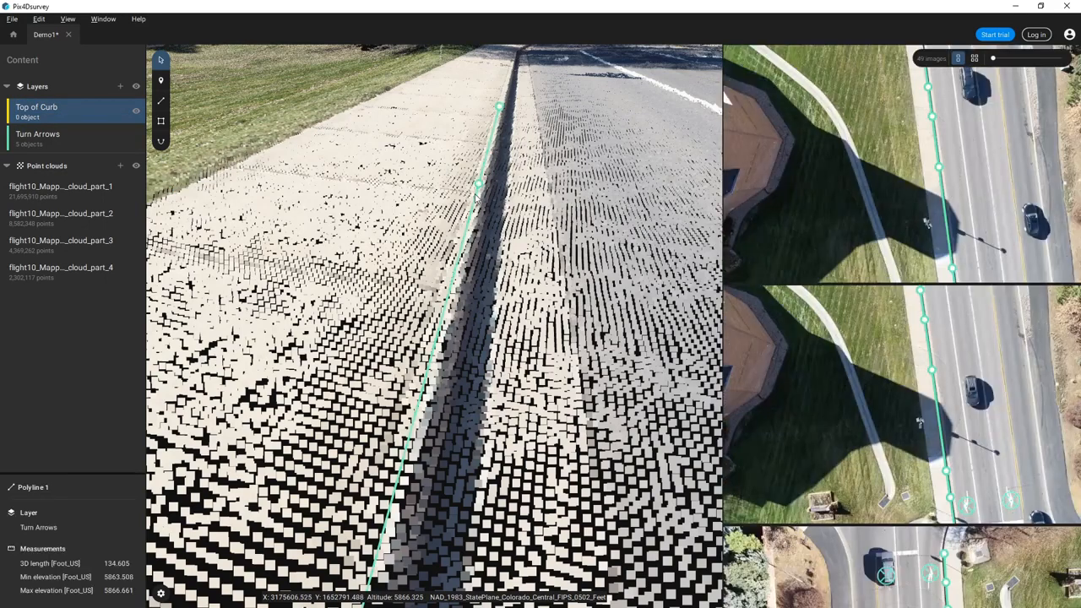
pyautogui.rightClick(477, 196)
pyautogui.moveTo(515, 202)
pyautogui.click(578, 203)
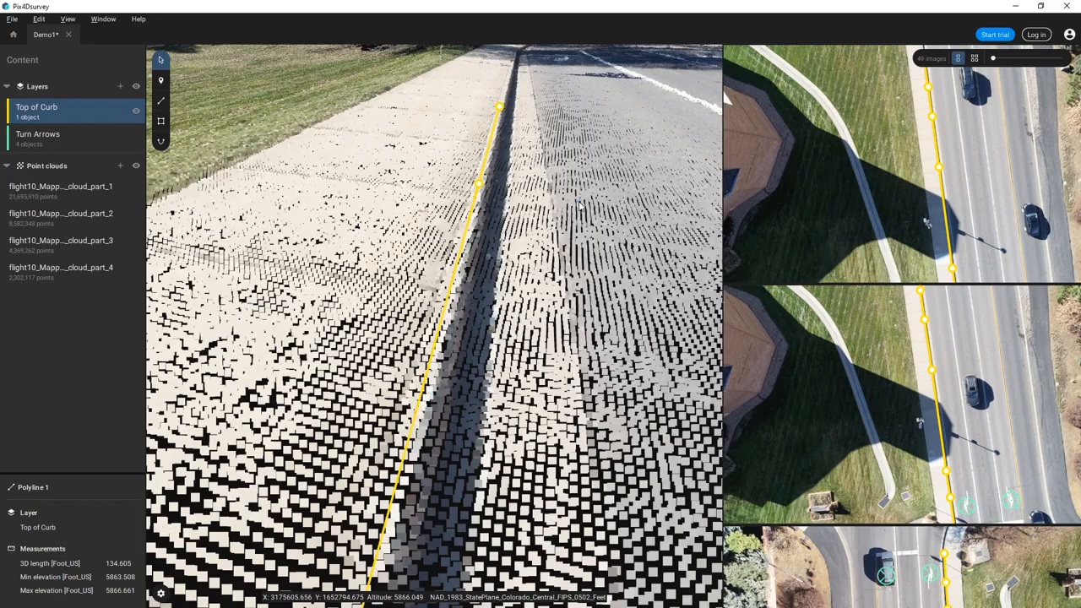
pyautogui.click(478, 187)
# - Delete the selected curb vertex and select vertex 6 further down the curb line
pyautogui.press('Delete')
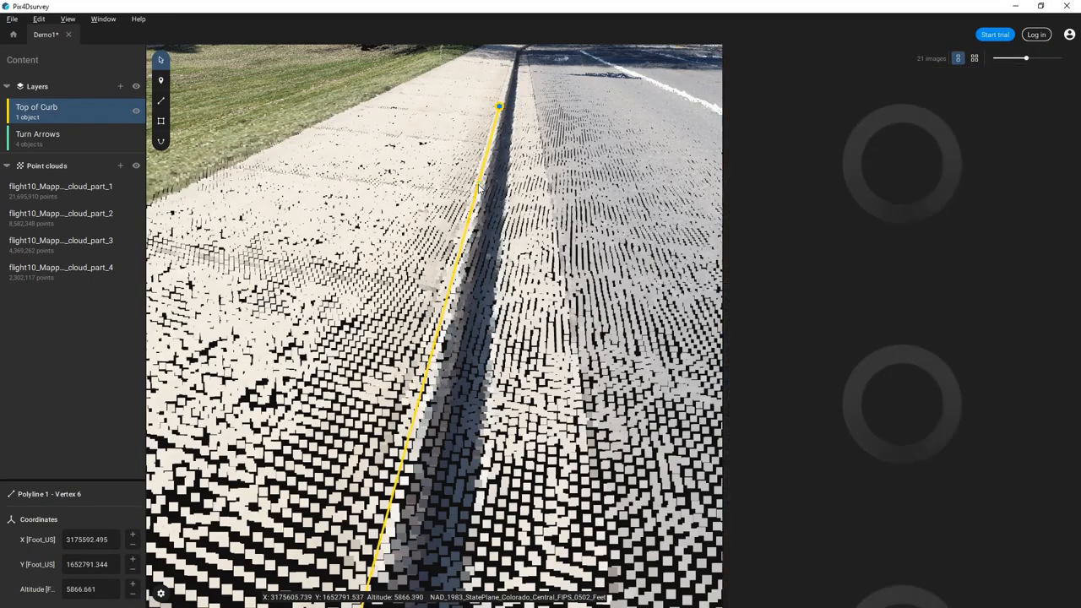
pyautogui.scroll(-3, 462, 348)
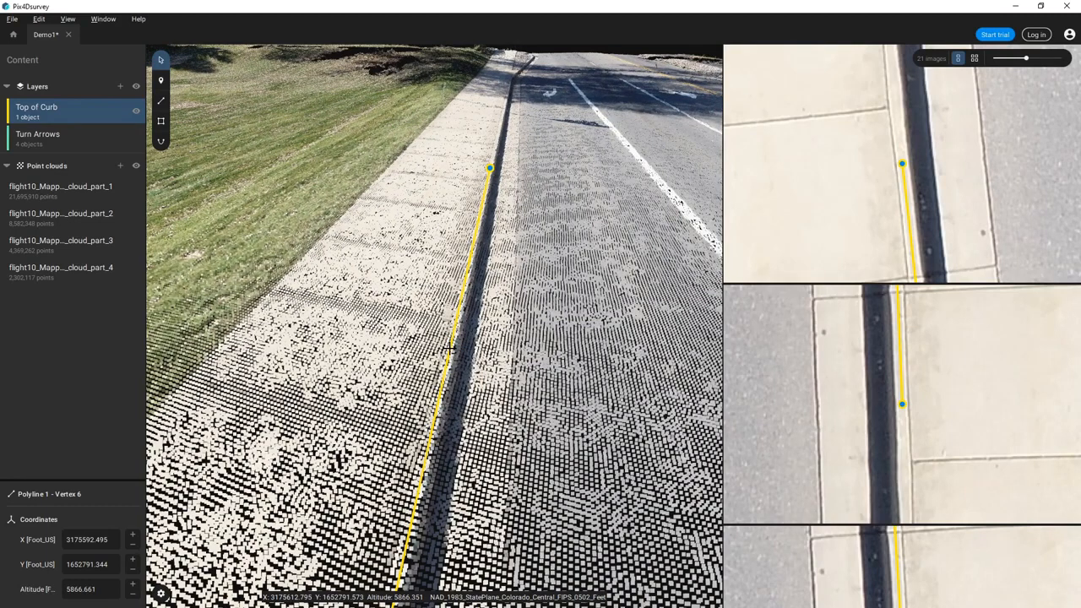
pyautogui.click(450, 348)
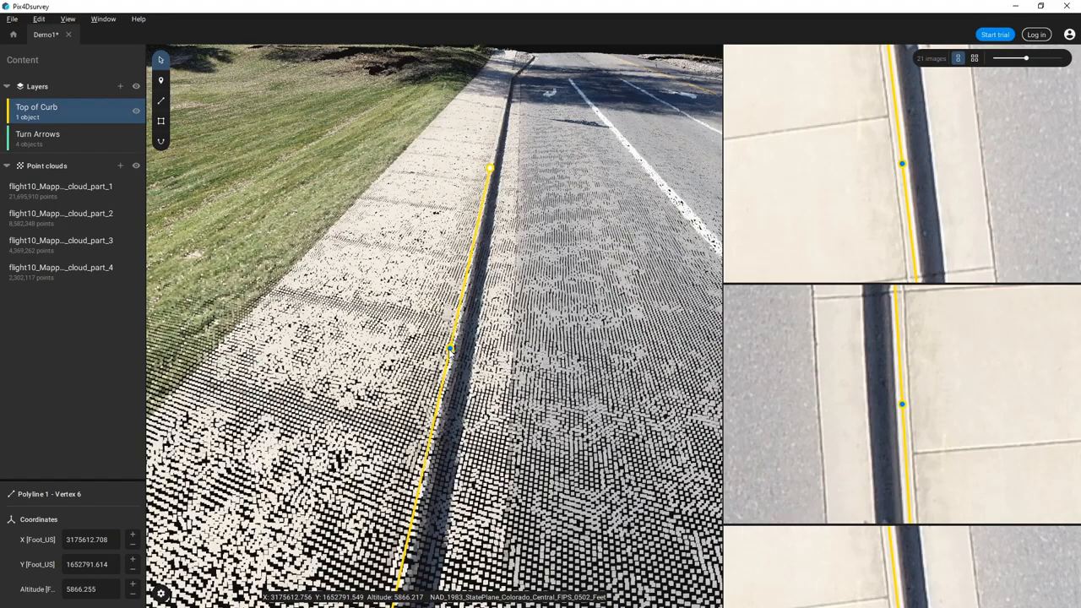
# - Drag vertex 6 onto the curb edge in a near top-down view, then deselect the vertex and polyline
pyautogui.scroll(4, 447, 350)
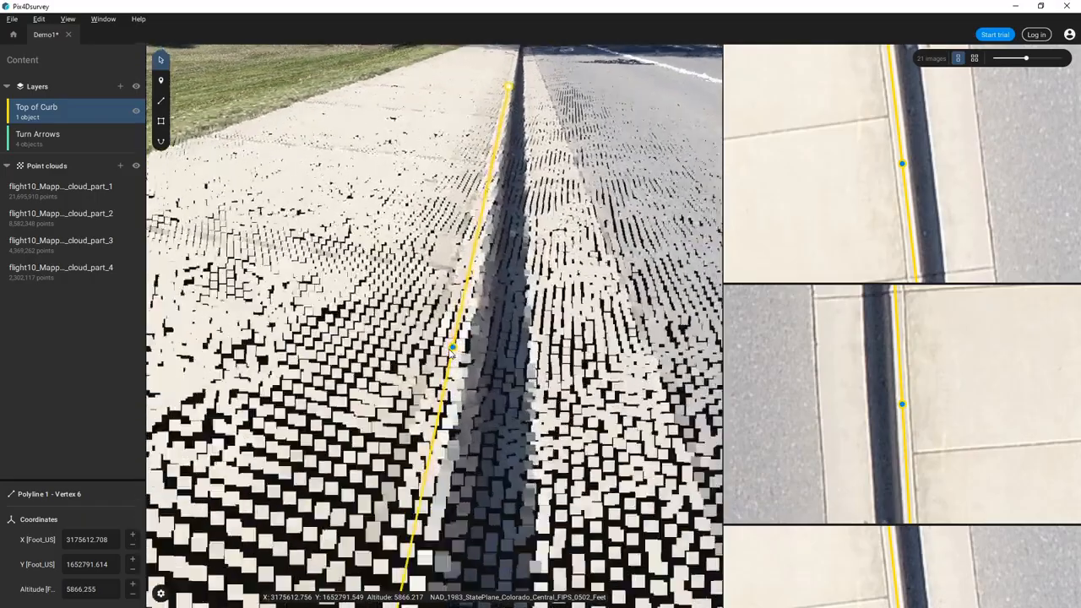
pyautogui.moveTo(469, 380); pyautogui.dragTo(342, 349)
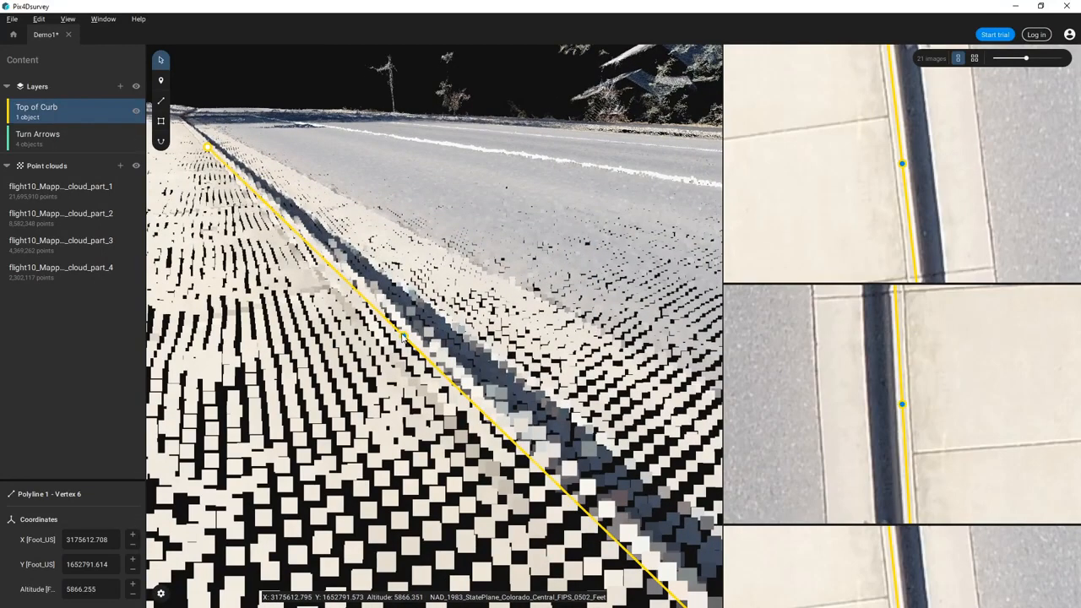
pyautogui.moveTo(404, 335); pyautogui.dragTo(397, 322)
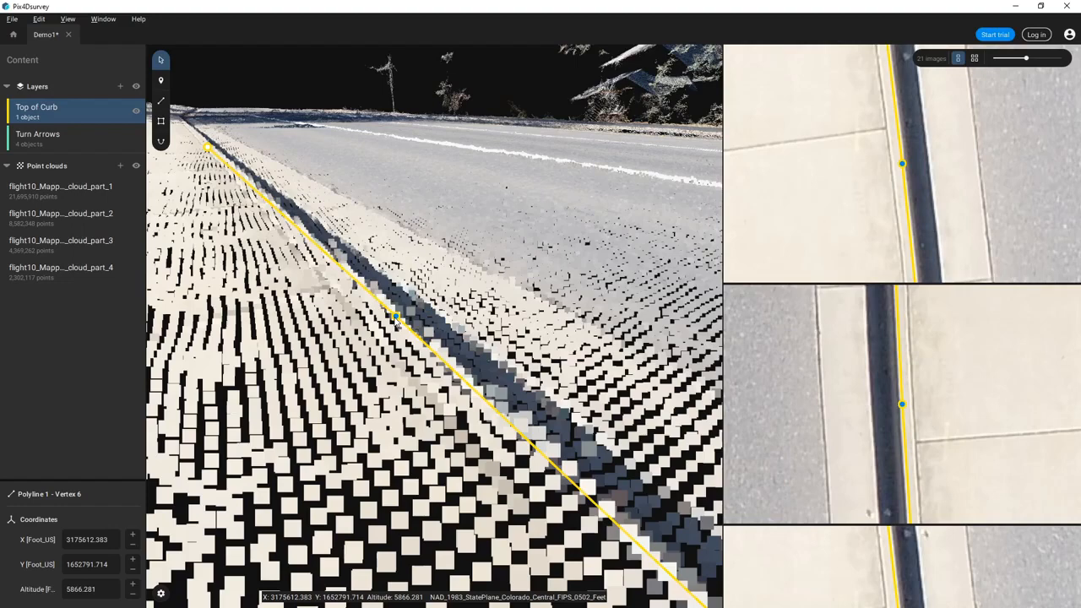
pyautogui.moveTo(403, 337); pyautogui.dragTo(392, 462)
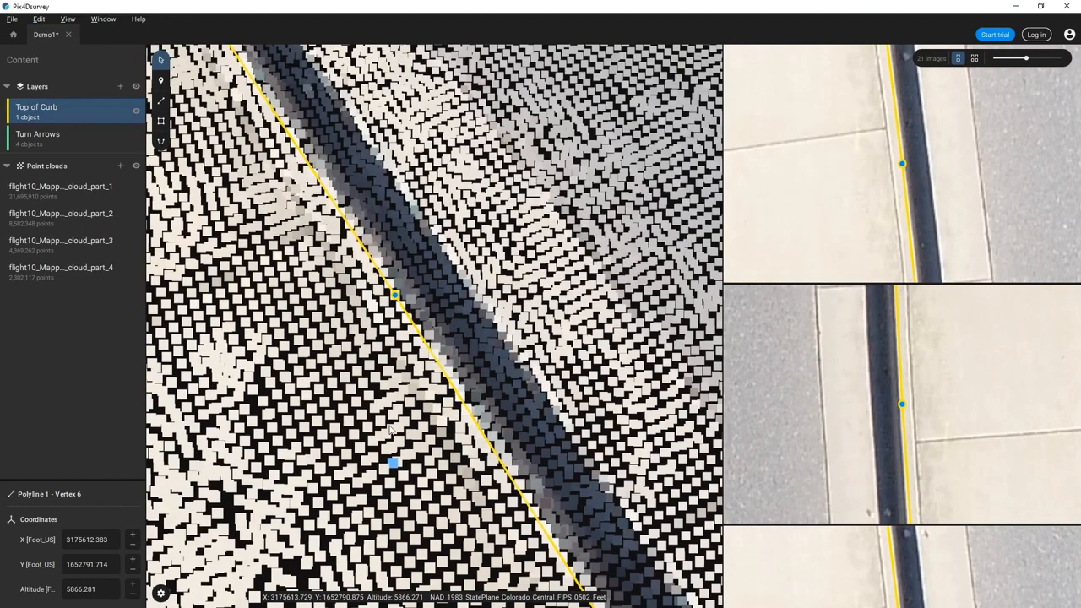
pyautogui.moveTo(395, 296); pyautogui.dragTo(329, 224)
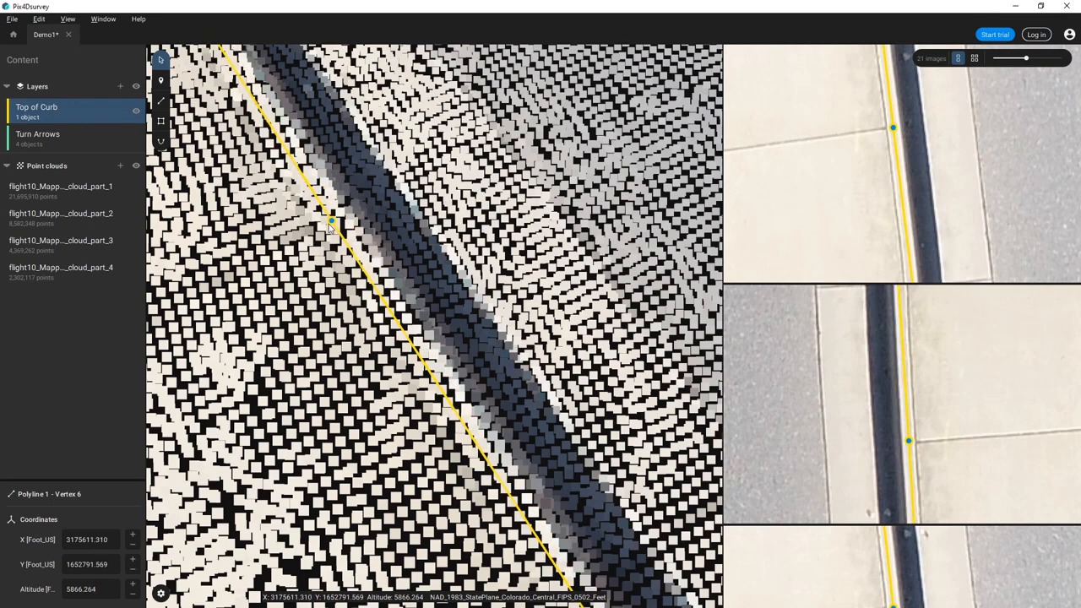
pyautogui.moveTo(329, 224); pyautogui.dragTo(321, 227)
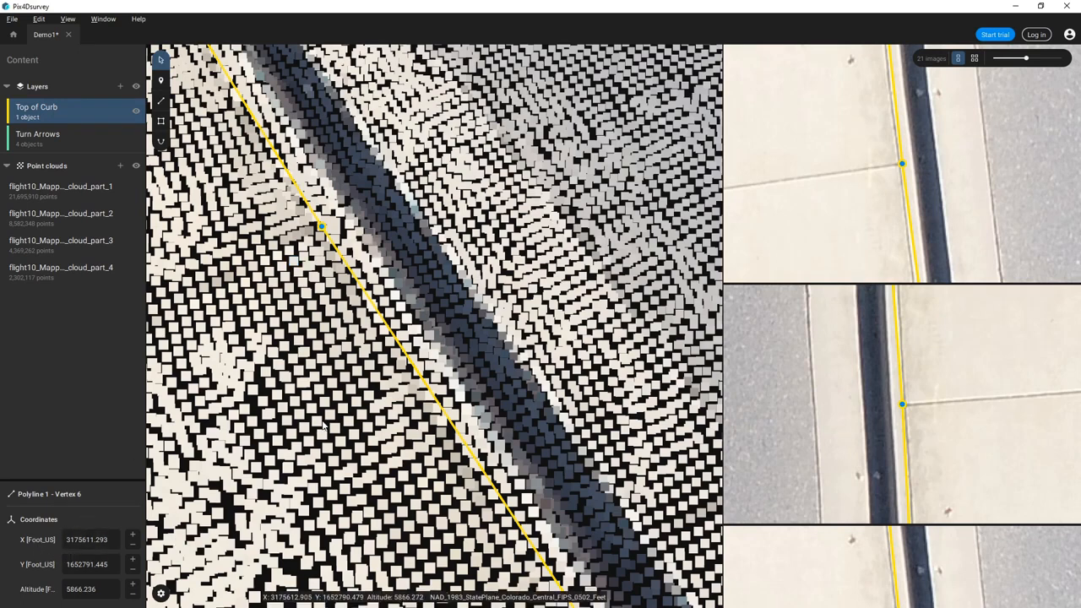
pyautogui.press('Escape')
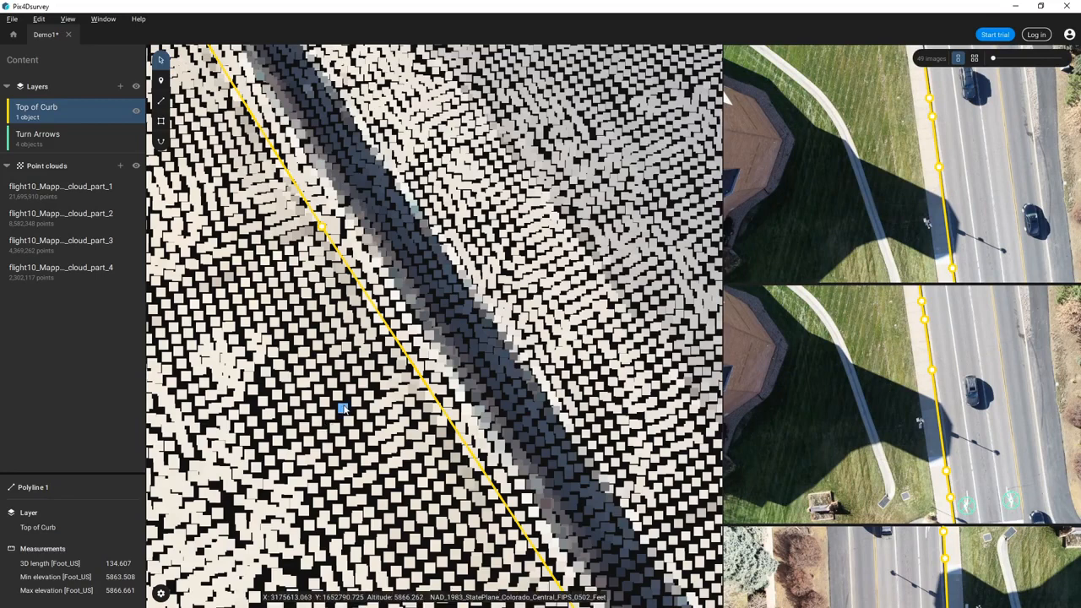
pyautogui.press('Escape')
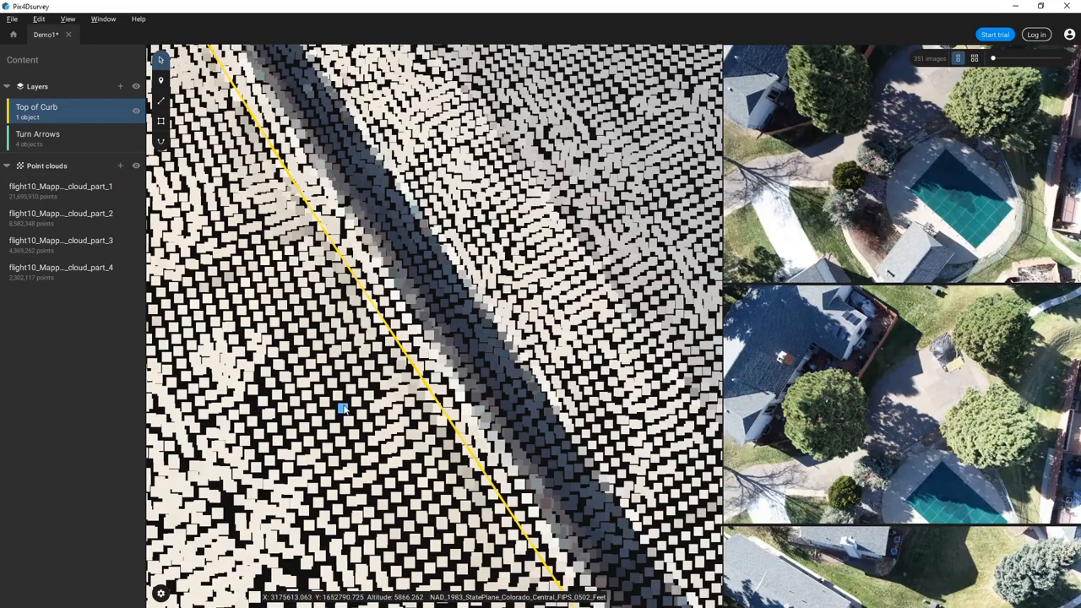
# - Select curb vertex 6 and check its coordinates: X 3175611.293, Y 1652791.445, altitude 5866.236
pyautogui.click(406, 355)
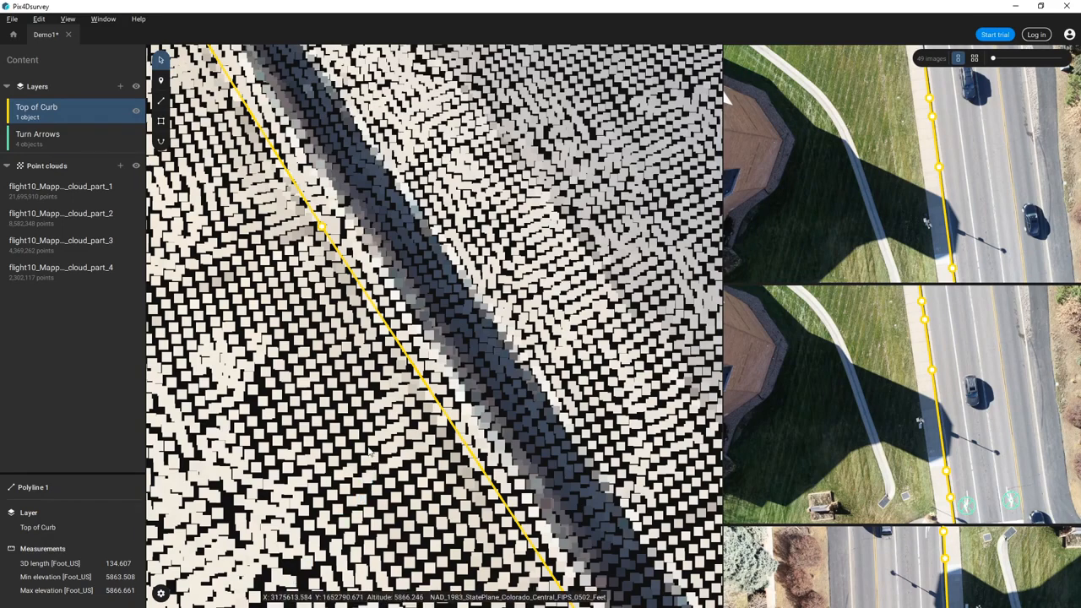
pyautogui.moveTo(371, 429); pyautogui.dragTo(256, 378)
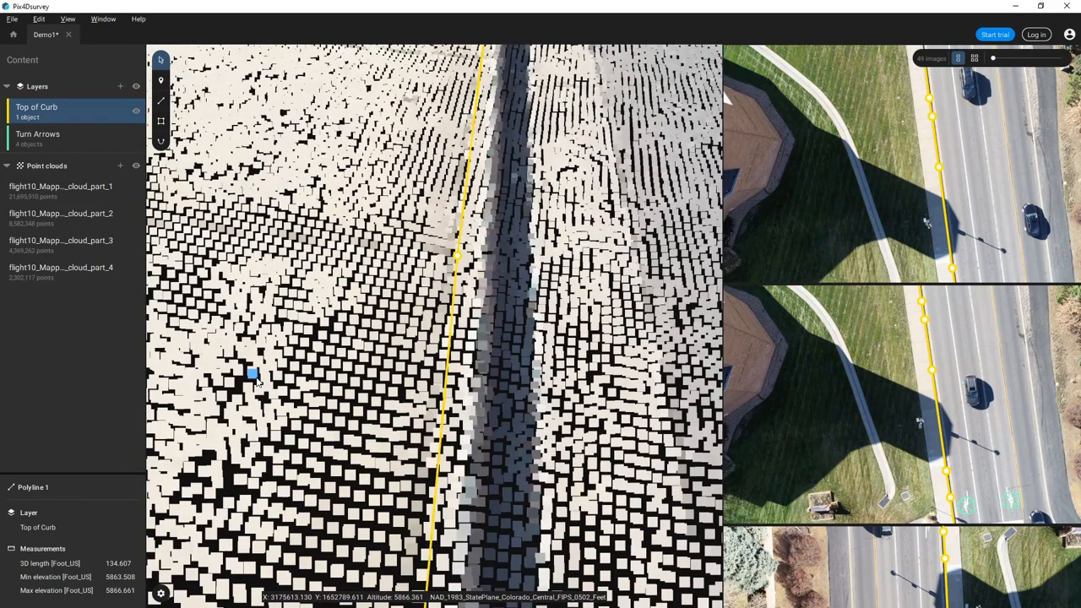
pyautogui.click(456, 257)
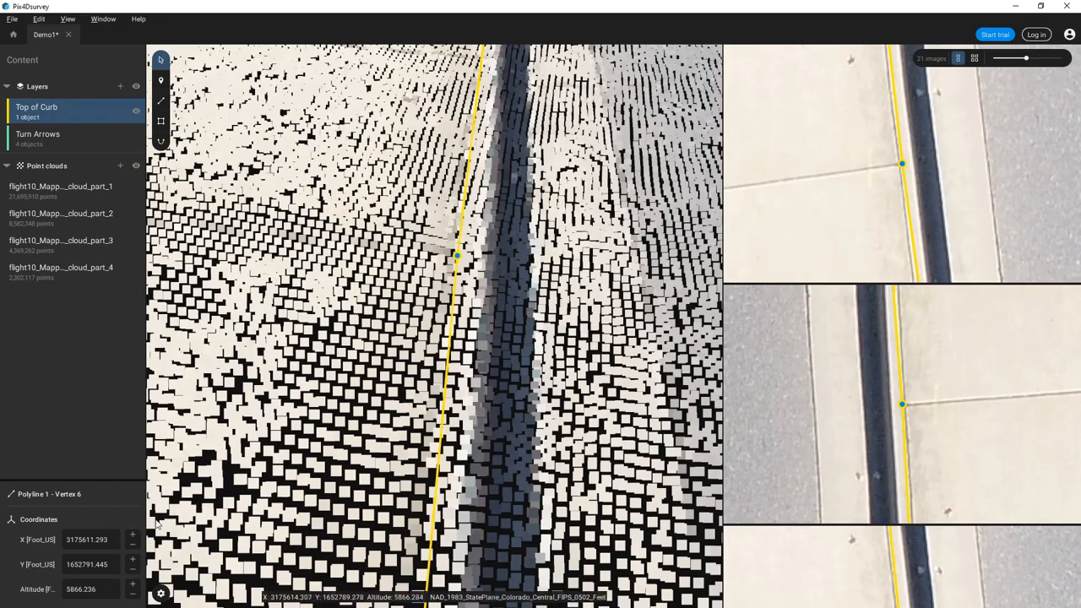
pyautogui.click(112, 539)
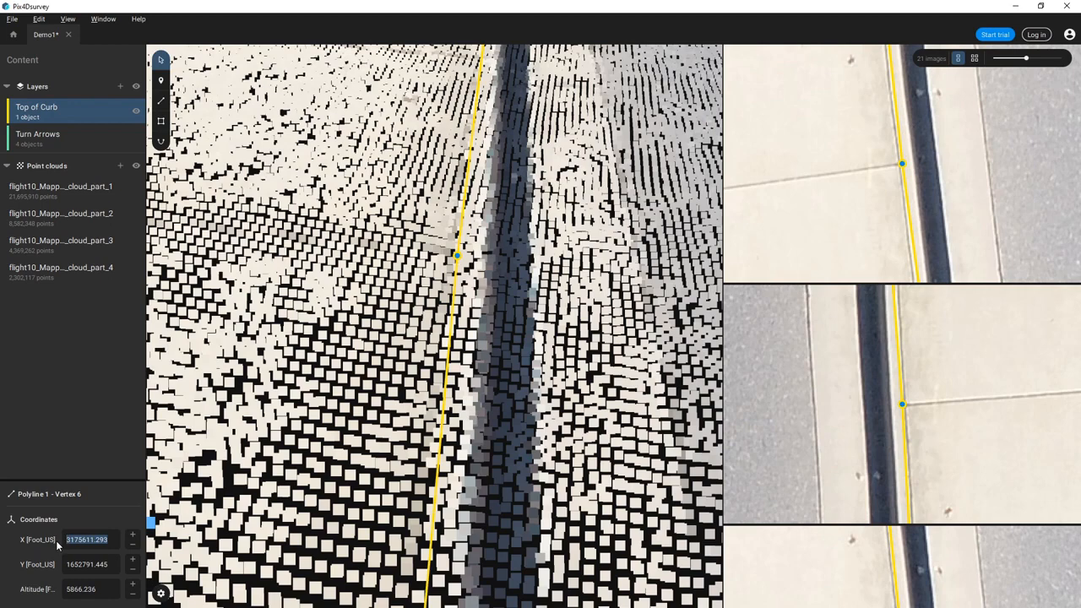
pyautogui.click(112, 539)
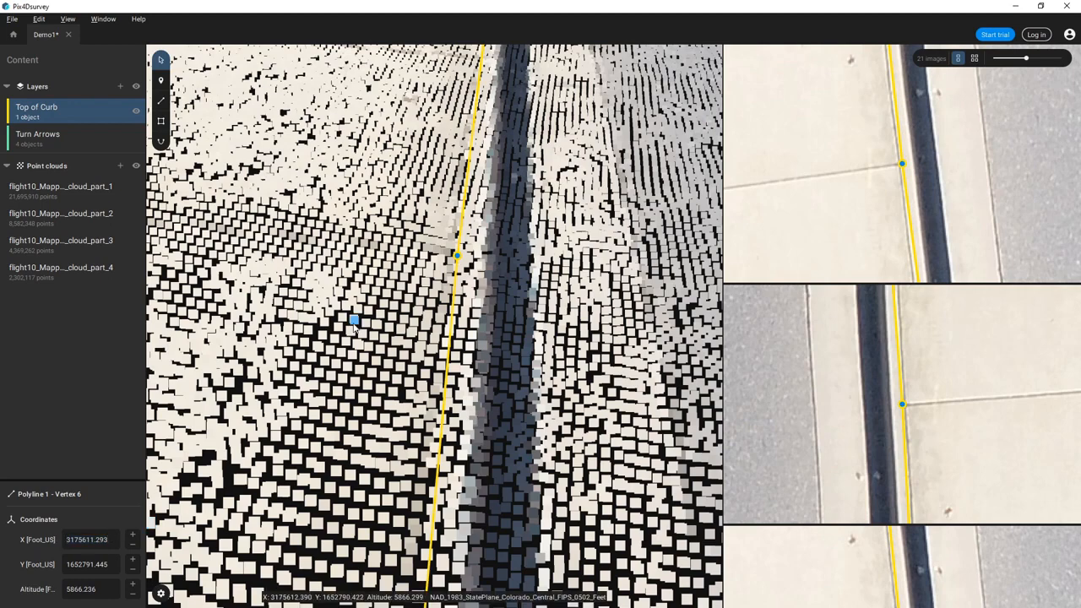
pyautogui.moveTo(354, 325); pyautogui.dragTo(354, 411)
pyautogui.scroll(-3, 391, 264)
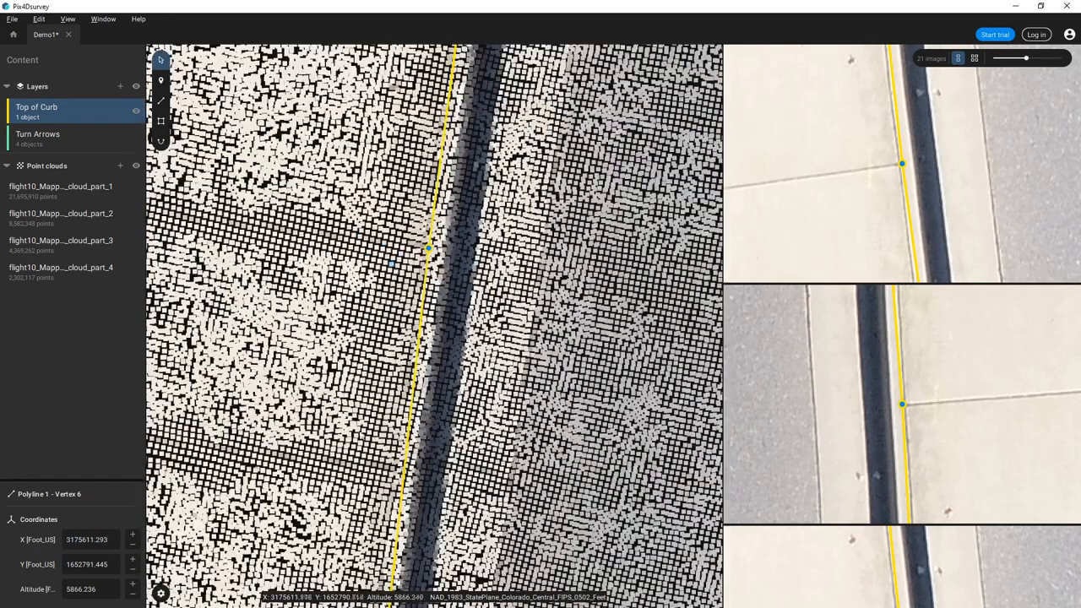
# - Set the 3D view point size to 16.5
pyautogui.click(162, 594)
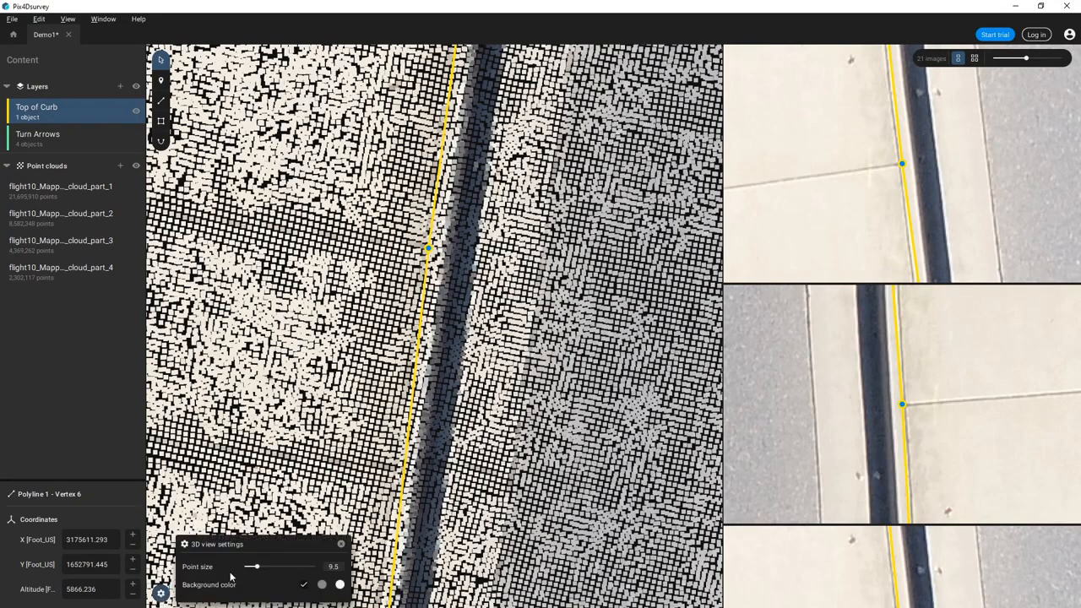
pyautogui.moveTo(257, 567); pyautogui.dragTo(266, 567)
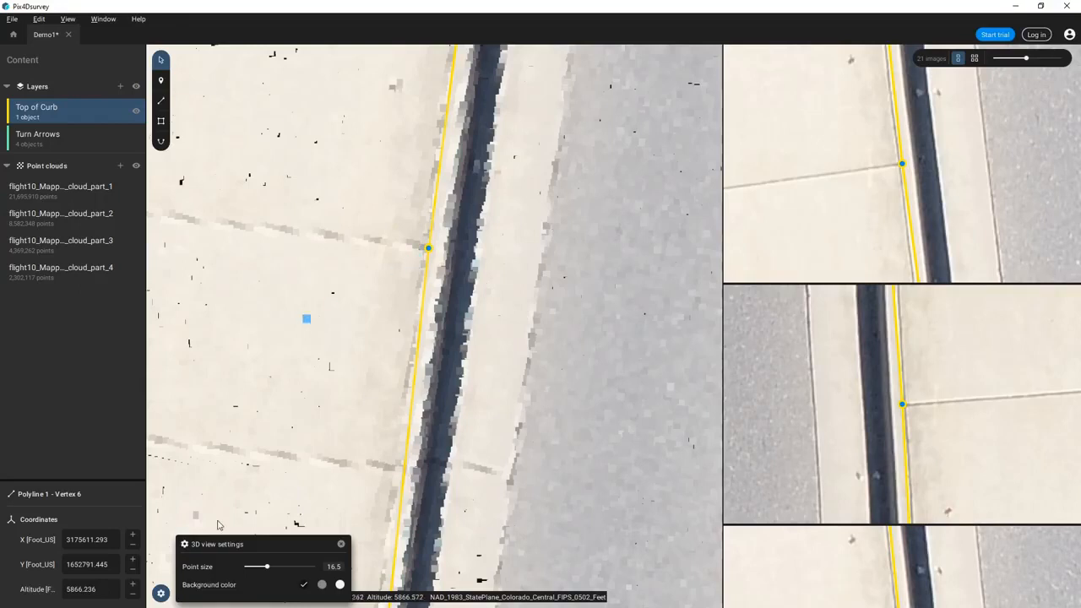
pyautogui.click(342, 544)
# - Round vertex 6 to X 3175611.2, Y 1652791.4 and altitude 5866.2
pyautogui.click(113, 540)
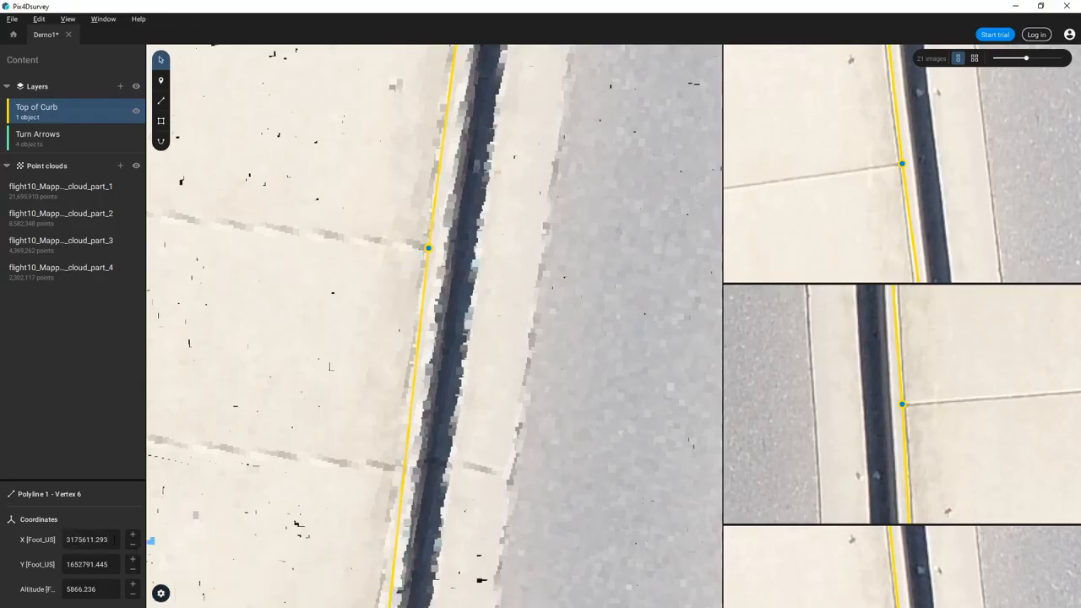
pyautogui.press('BackSpace')
pyautogui.press('BackSpace')
pyautogui.press('BackSpace')
pyautogui.press('BackSpace')
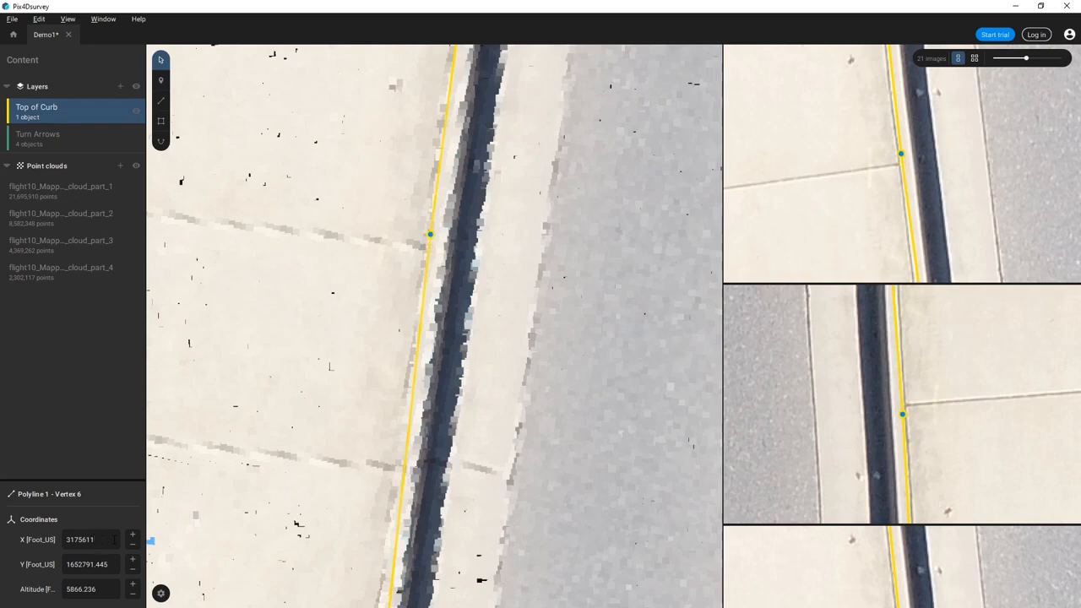
pyautogui.write('.1')
pyautogui.click(108, 564)
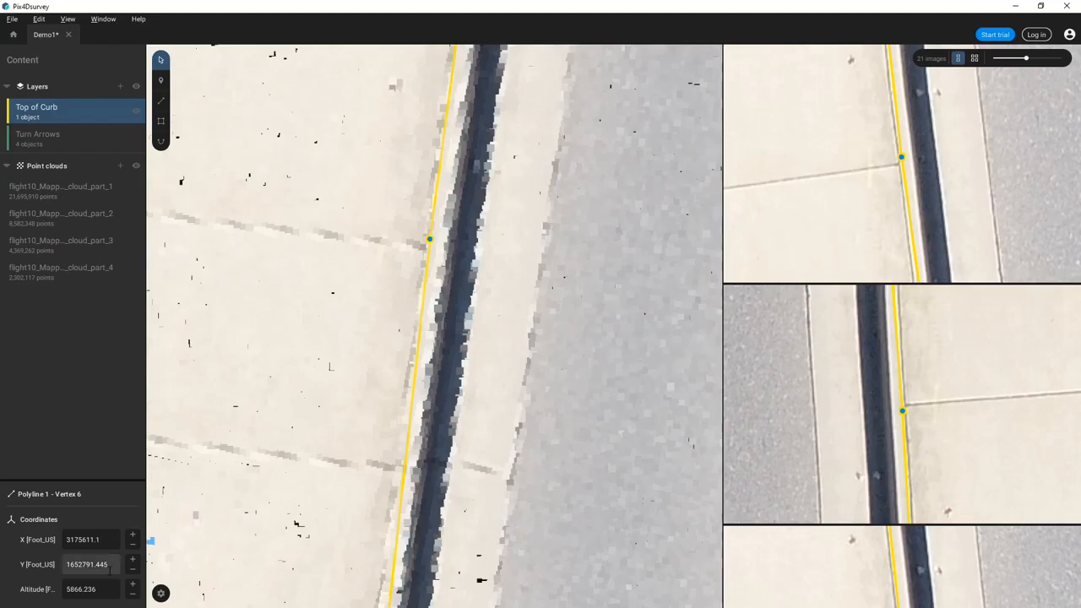
pyautogui.press('BackSpace')
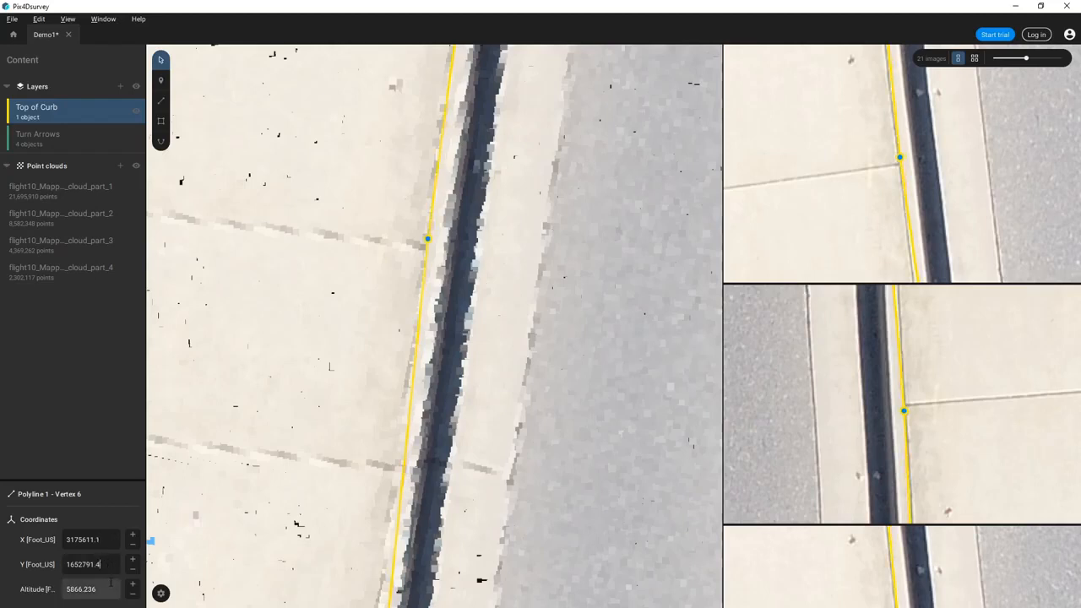
pyautogui.click(108, 589)
pyautogui.press('BackSpace')
pyautogui.press('BackSpace')
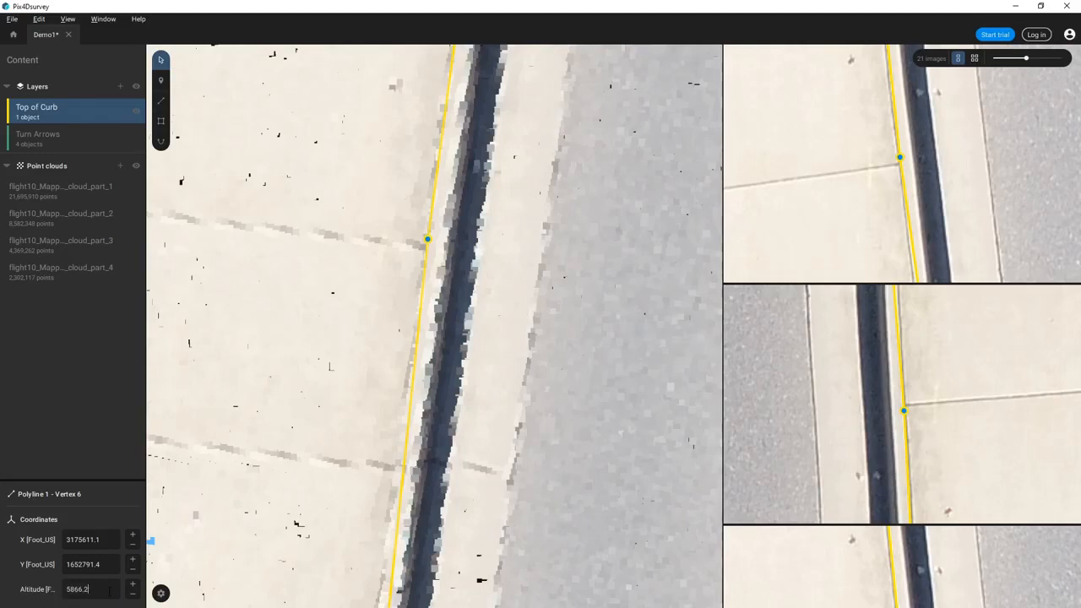
pyautogui.click(133, 536)
pyautogui.click(133, 571)
pyautogui.click(133, 561)
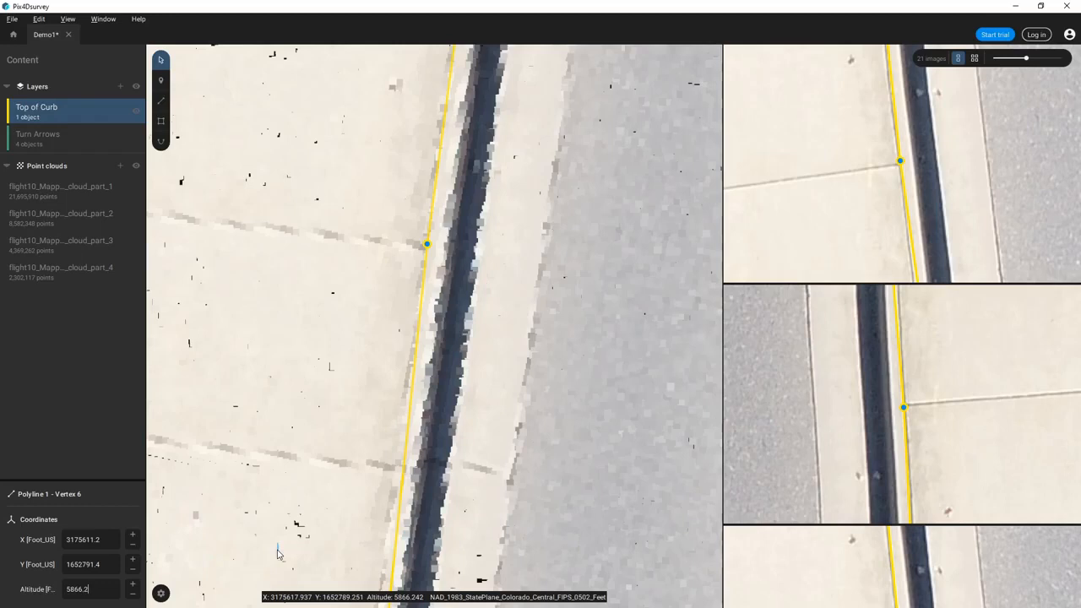
# - Raise vertex 6's altitude to 5866.8 ft and view it obliquely along the road
pyautogui.moveTo(381, 367); pyautogui.dragTo(502, 301, button='right')
pyautogui.scroll(2, 331, 264)
pyautogui.moveTo(350, 346); pyautogui.dragTo(257, 430, button='right')
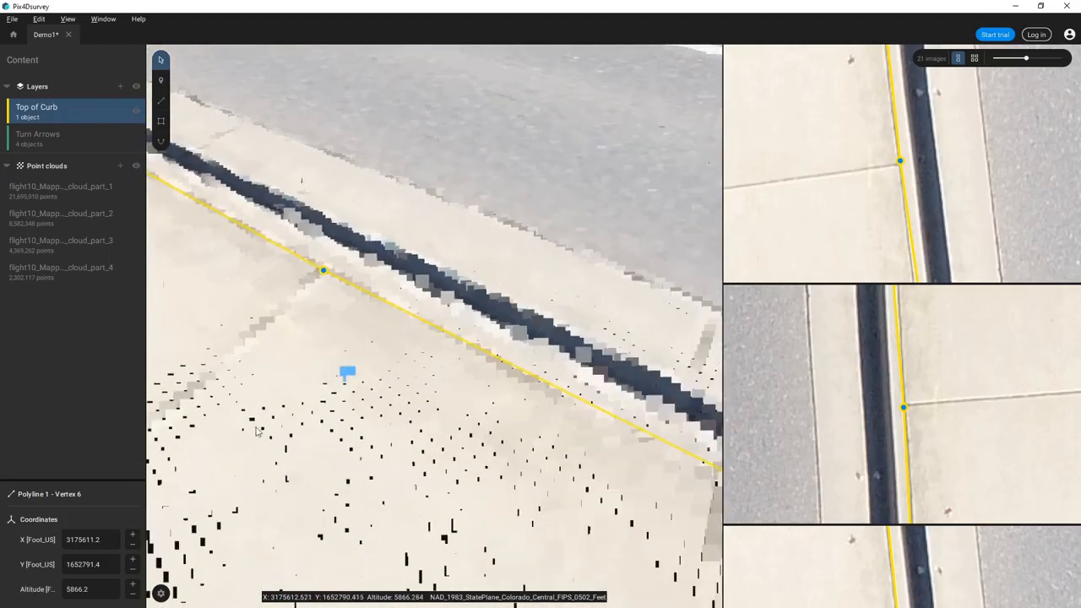
pyautogui.click(134, 586)
pyautogui.moveTo(157, 586); pyautogui.dragTo(360, 380, button='right')
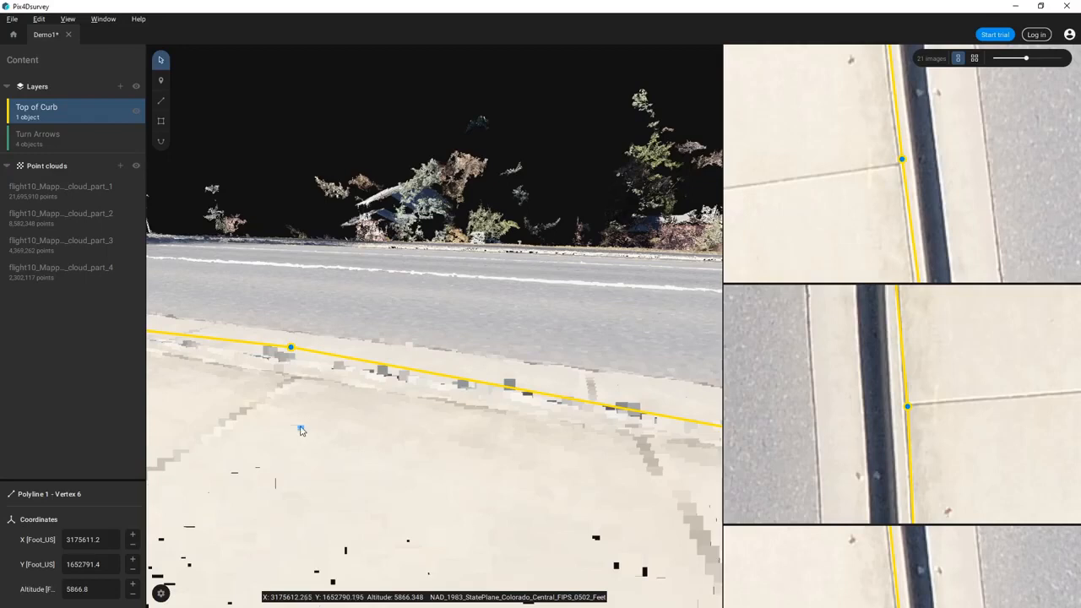
pyautogui.scroll(5, 325, 418)
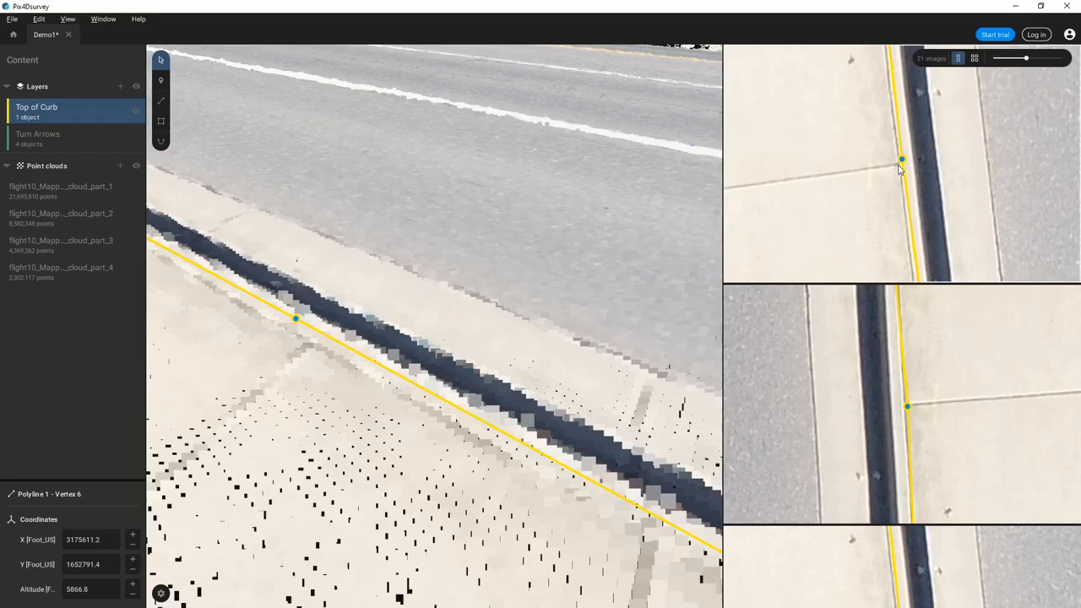
# - Select vertex 6 of the yellow Top of Curb polyline and zoom the drone images onto the curb
pyautogui.click(256, 477)
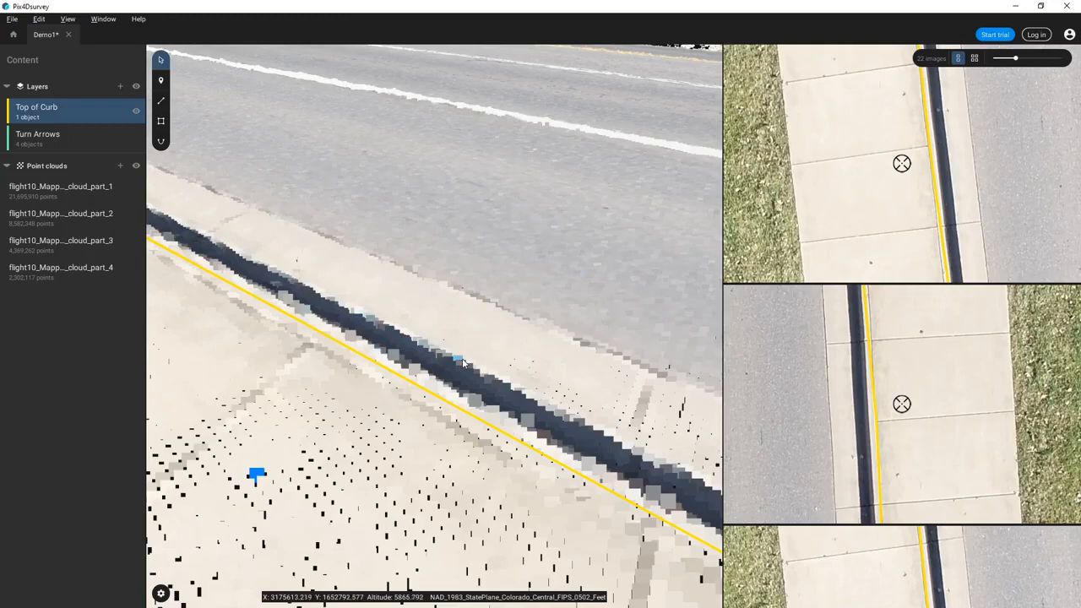
pyautogui.click(387, 366)
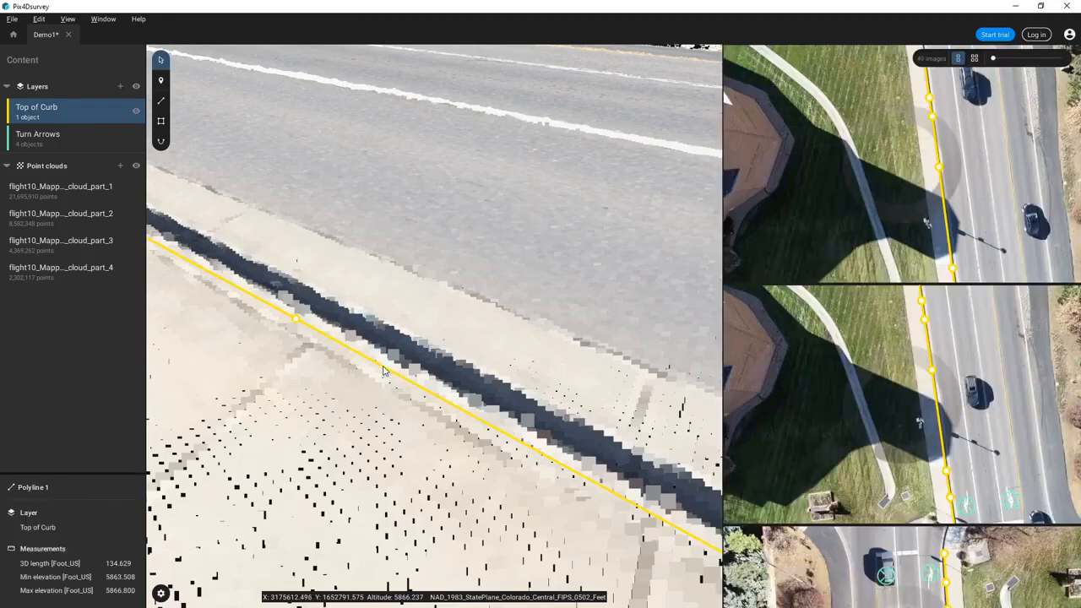
pyautogui.click(297, 321)
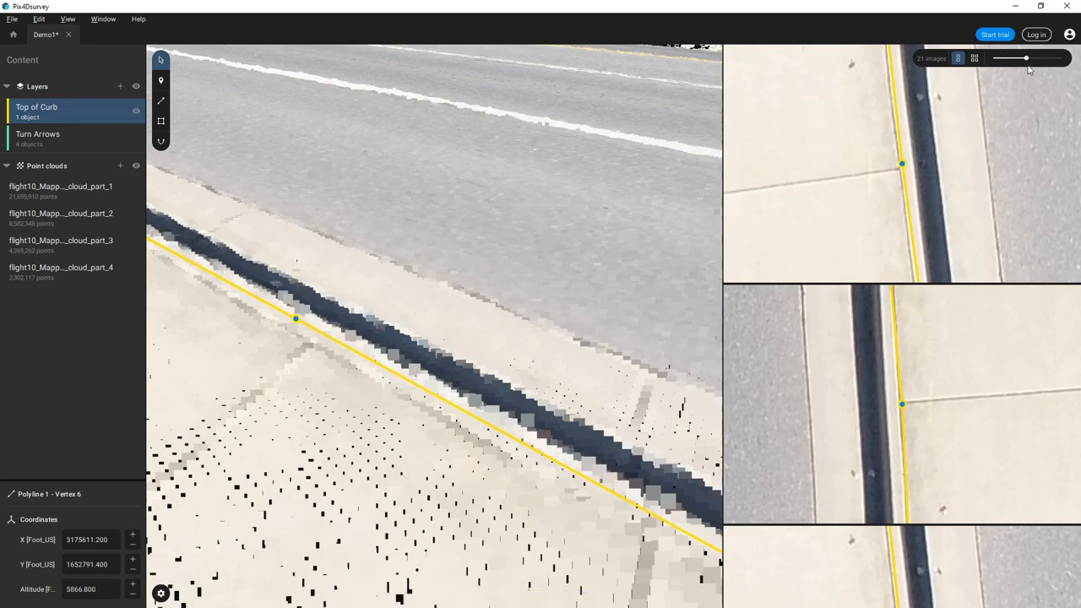
pyautogui.moveTo(1027, 59); pyautogui.dragTo(1044, 59)
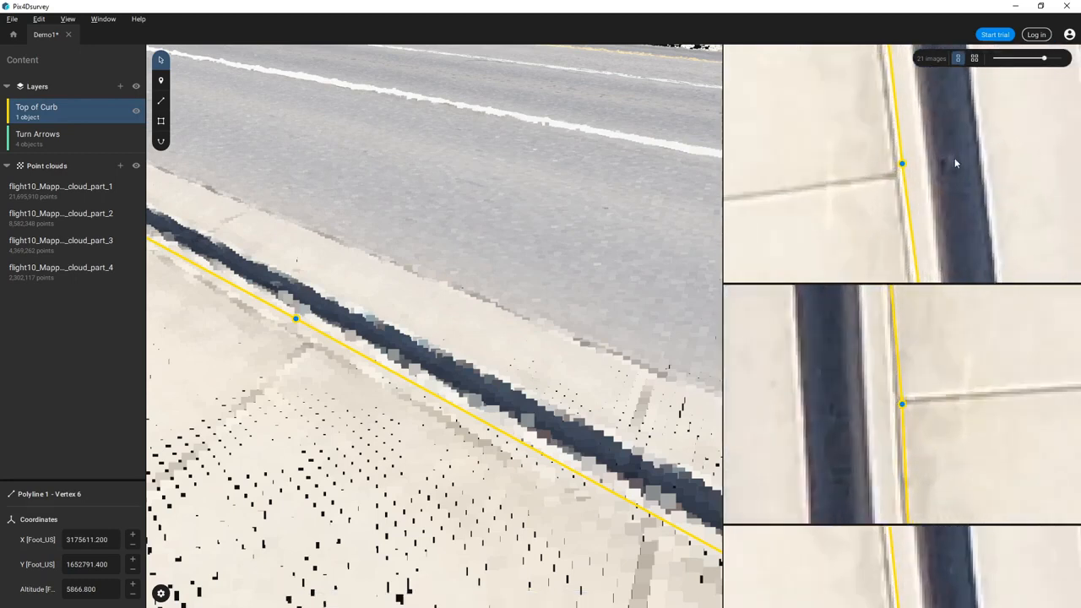
pyautogui.moveTo(902, 164); pyautogui.dragTo(895, 176)
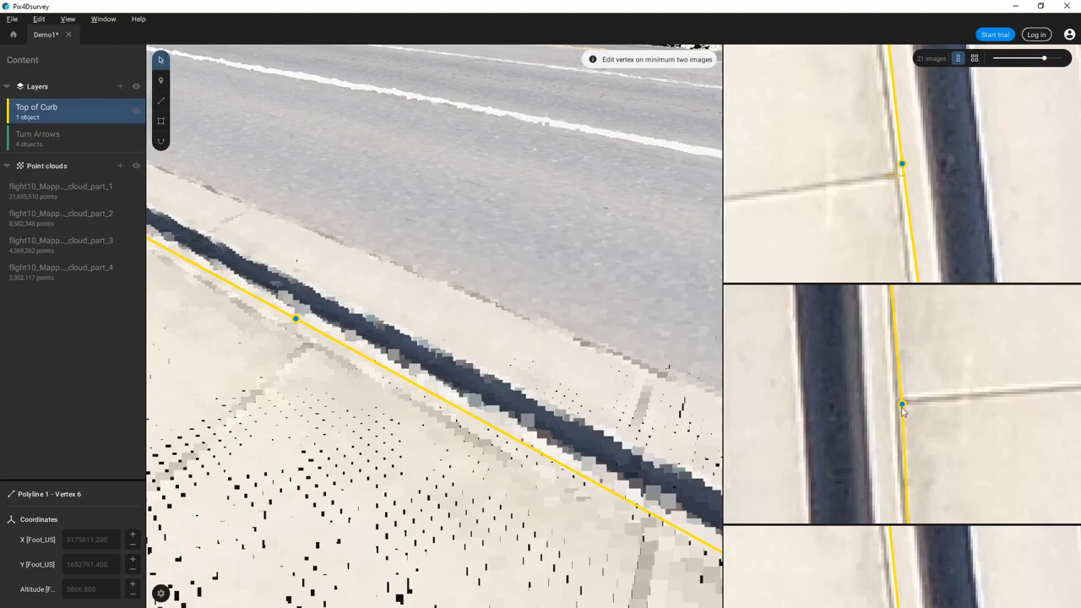
# - Mark vertex 6 on the curb edge in the drone images, then deselect it
pyautogui.scroll(3, 901, 406)
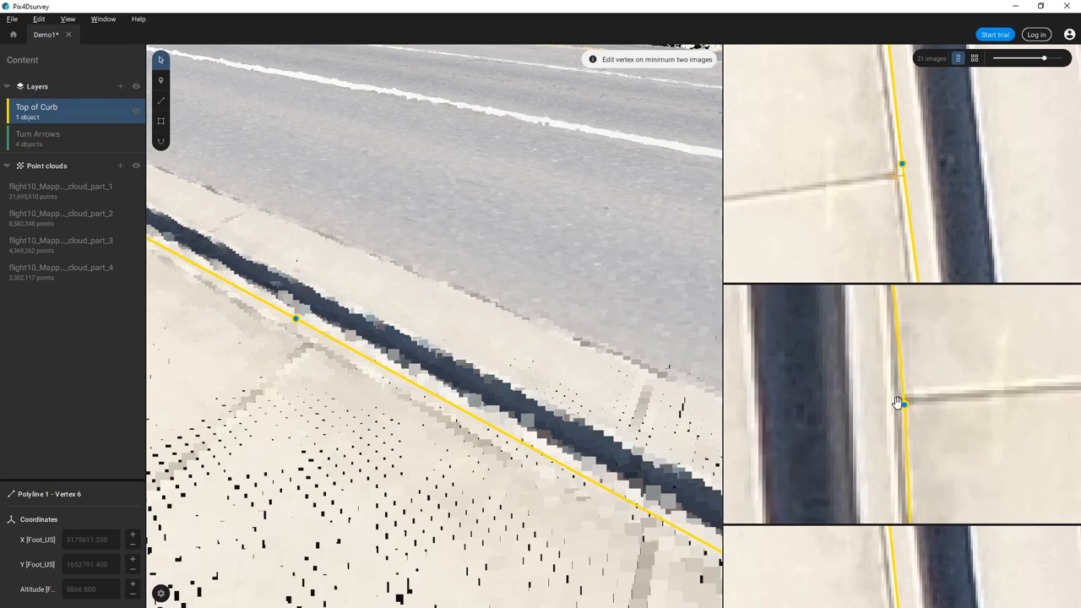
pyautogui.click(899, 400)
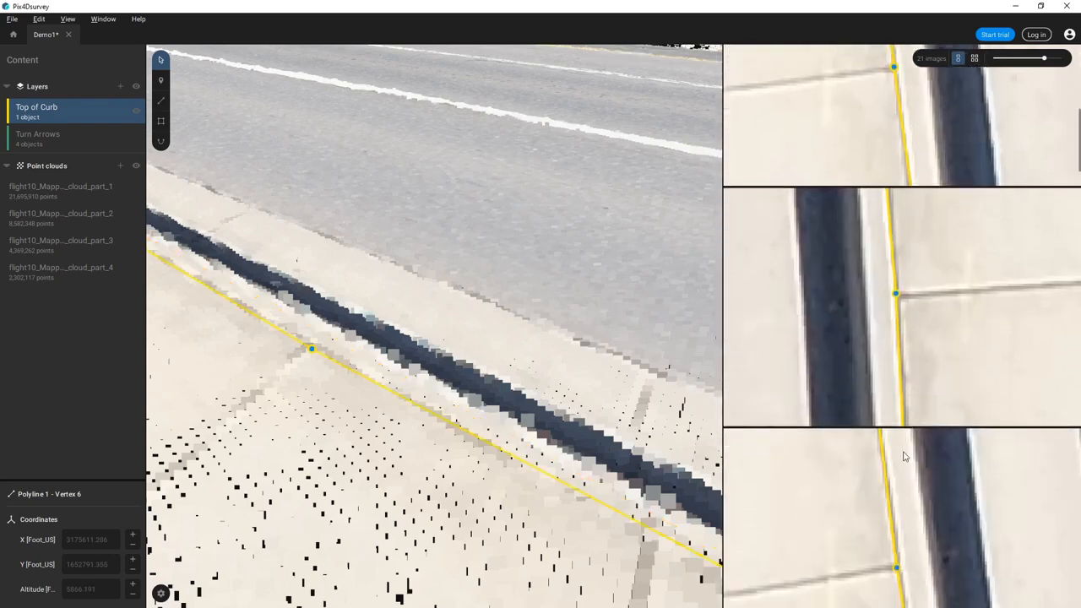
pyautogui.scroll(3, 898, 280)
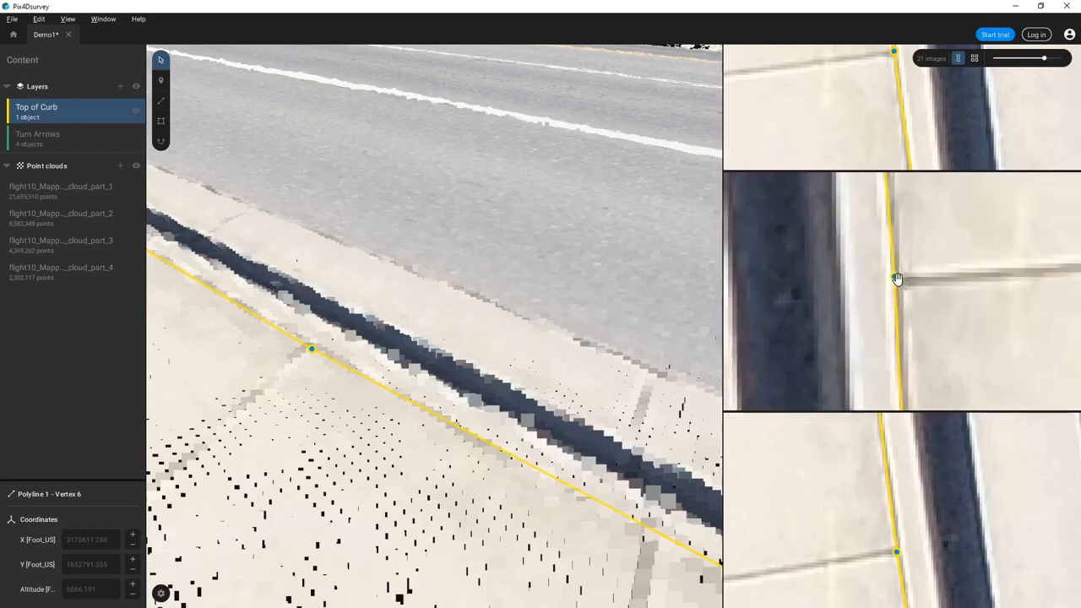
pyautogui.click(897, 281)
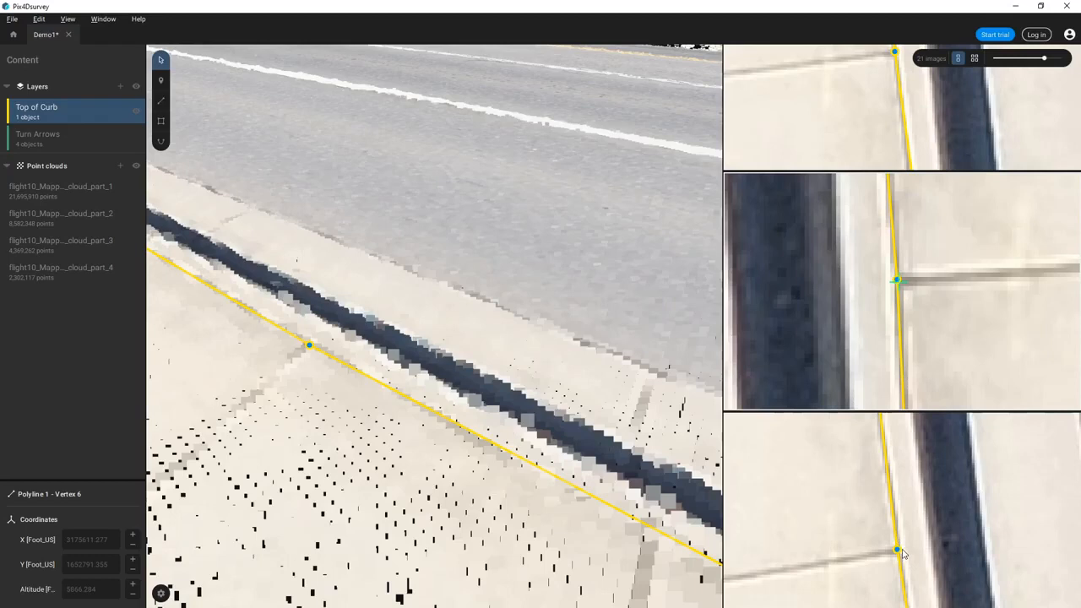
pyautogui.rightClick(930, 244)
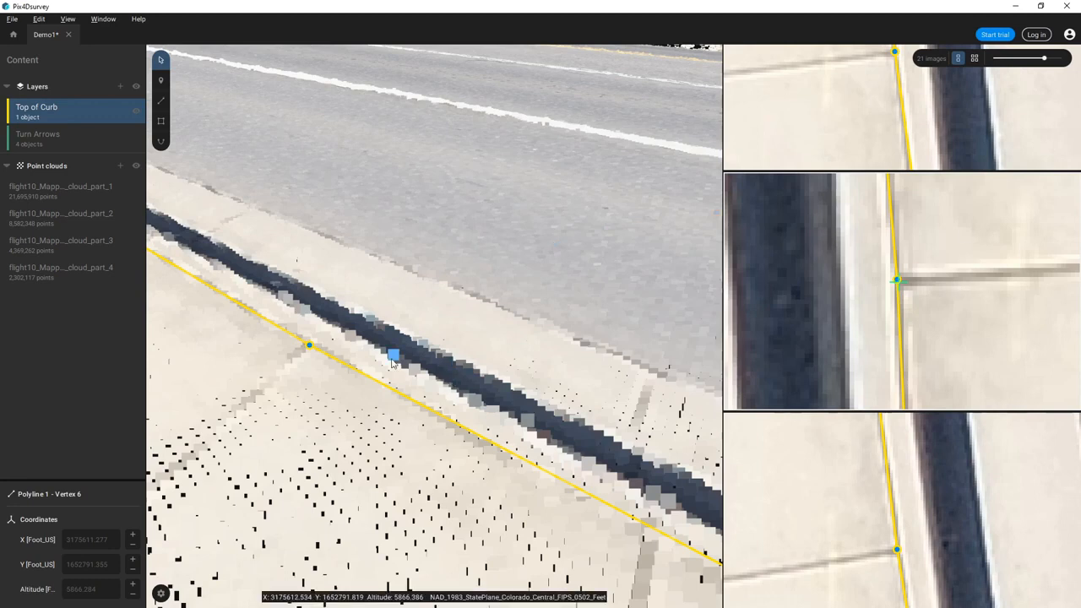
pyautogui.press('Escape')
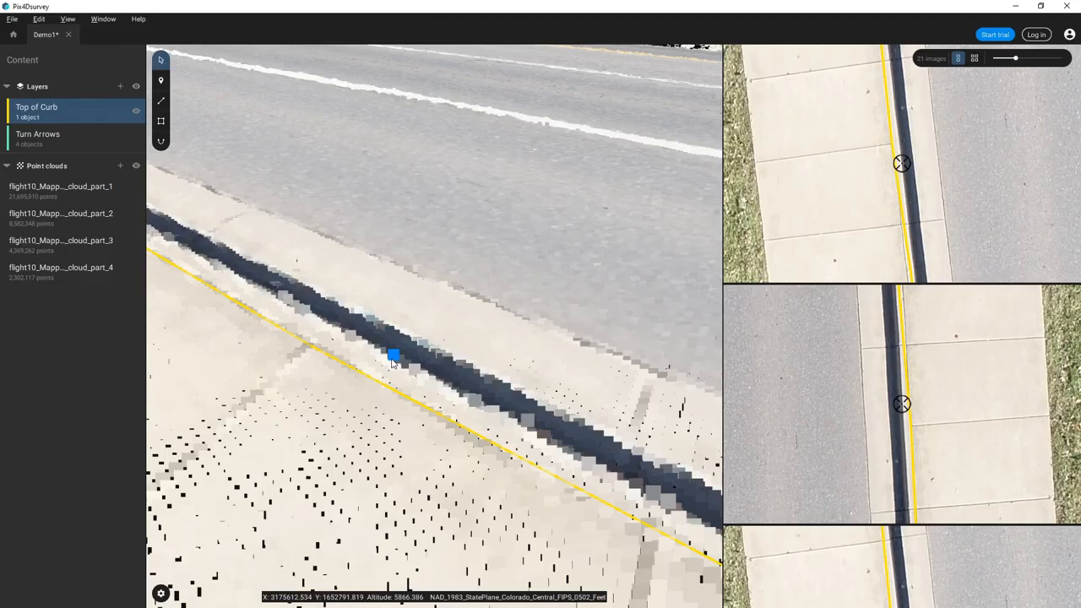
# - Zoom to the full Top of Curb line, then go back to the recent projects start page
pyautogui.moveTo(377, 401); pyautogui.dragTo(306, 490)
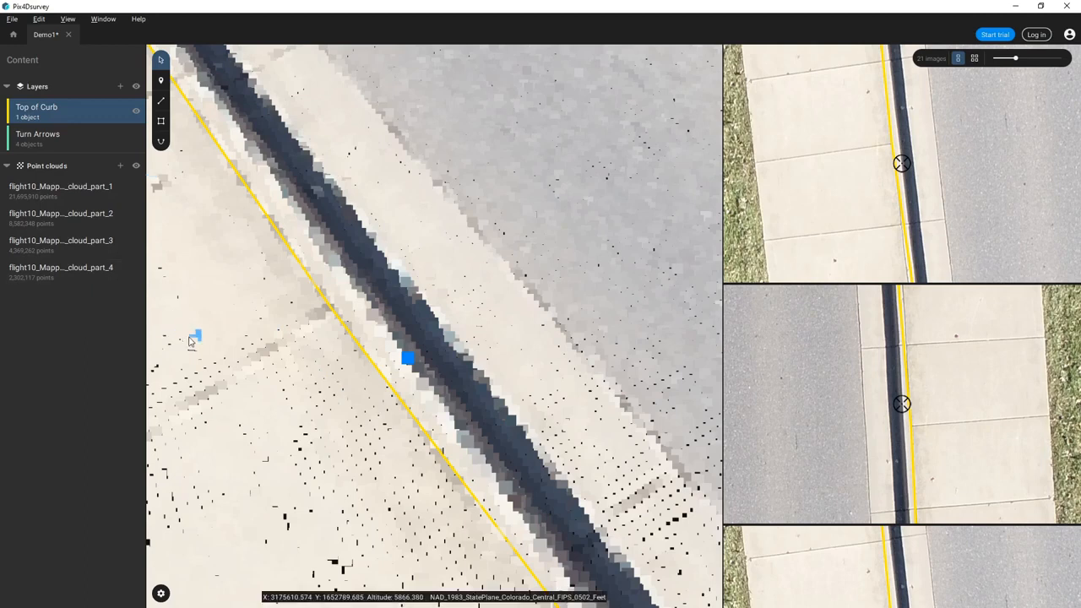
pyautogui.scroll(-5, 294, 354)
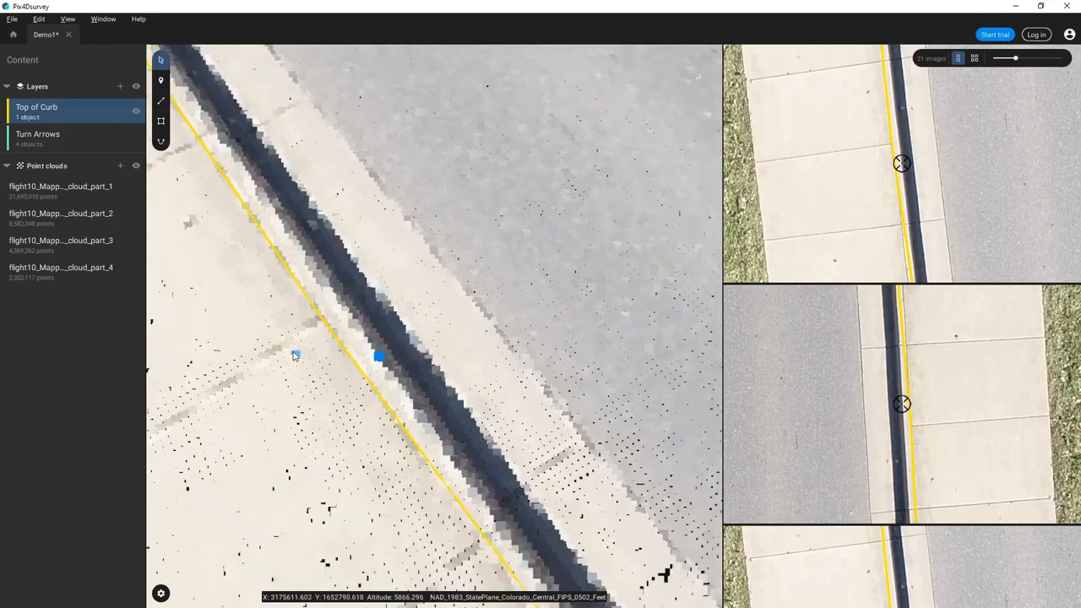
pyautogui.moveTo(302, 390); pyautogui.dragTo(210, 361)
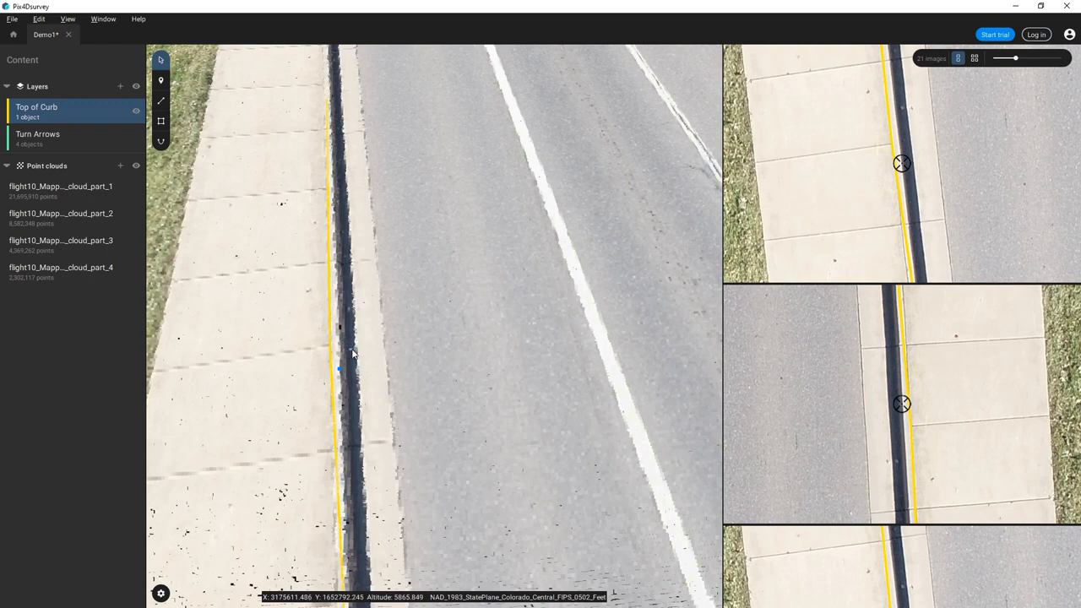
pyautogui.scroll(1, 400, 346)
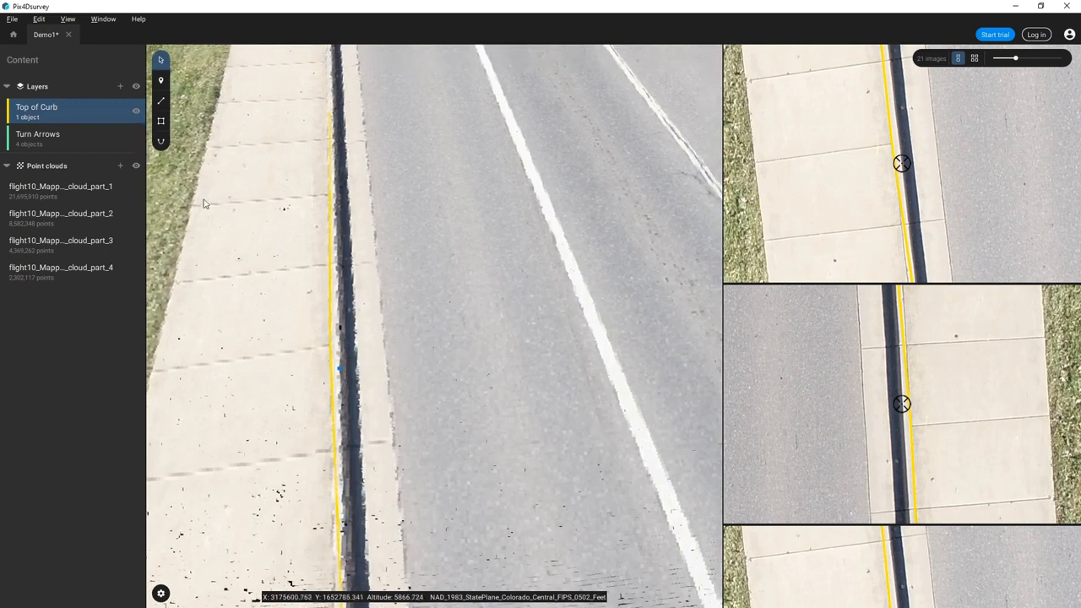
pyautogui.click(137, 112)
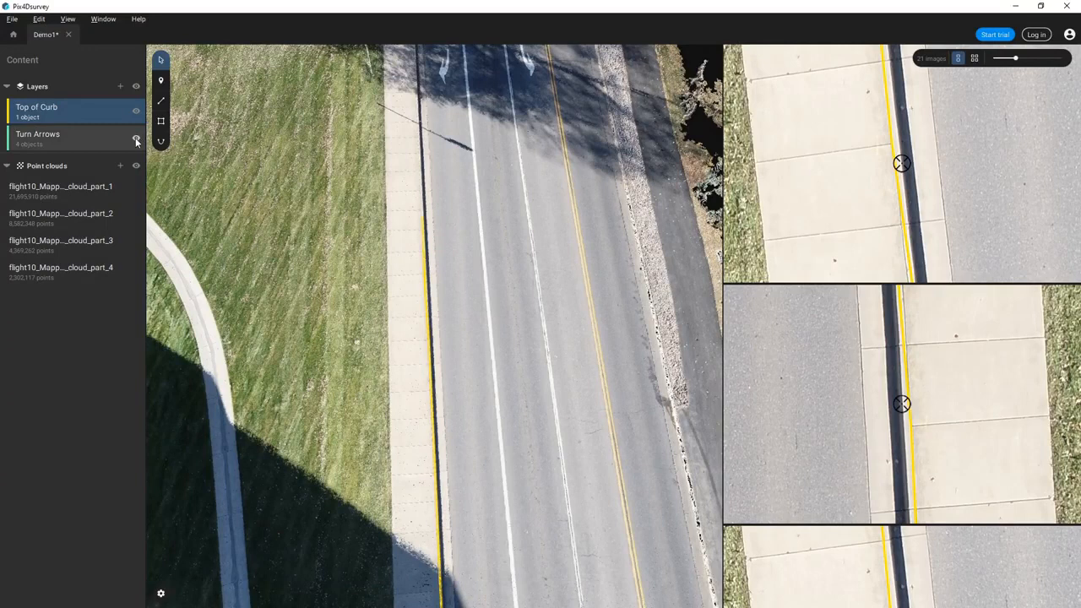
pyautogui.click(14, 36)
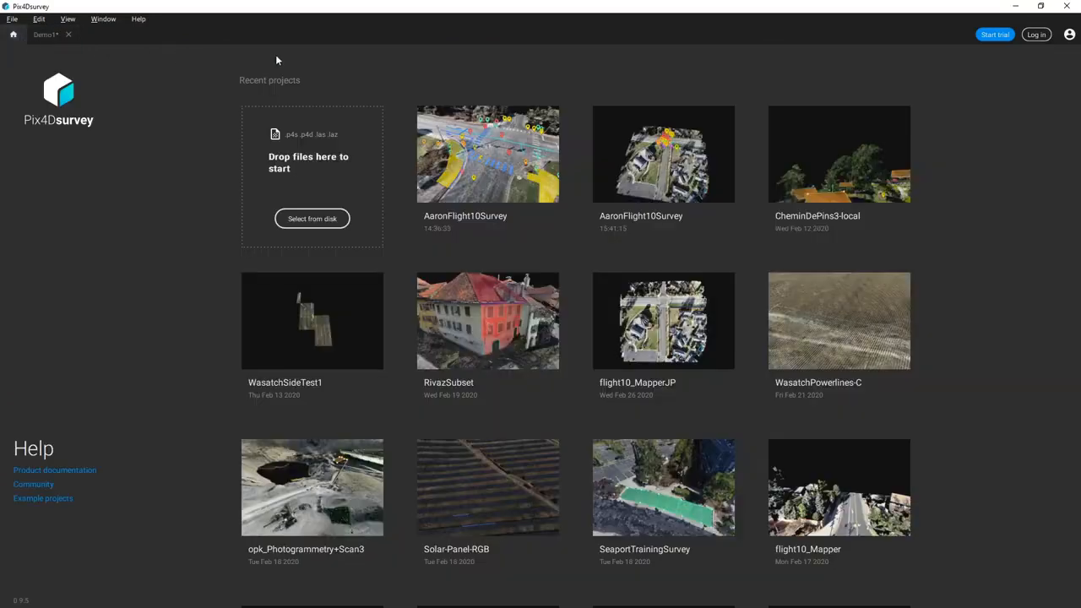
# - Open the AaronFlight10Survey project and rotate the view of the intersection
pyautogui.click(512, 177)
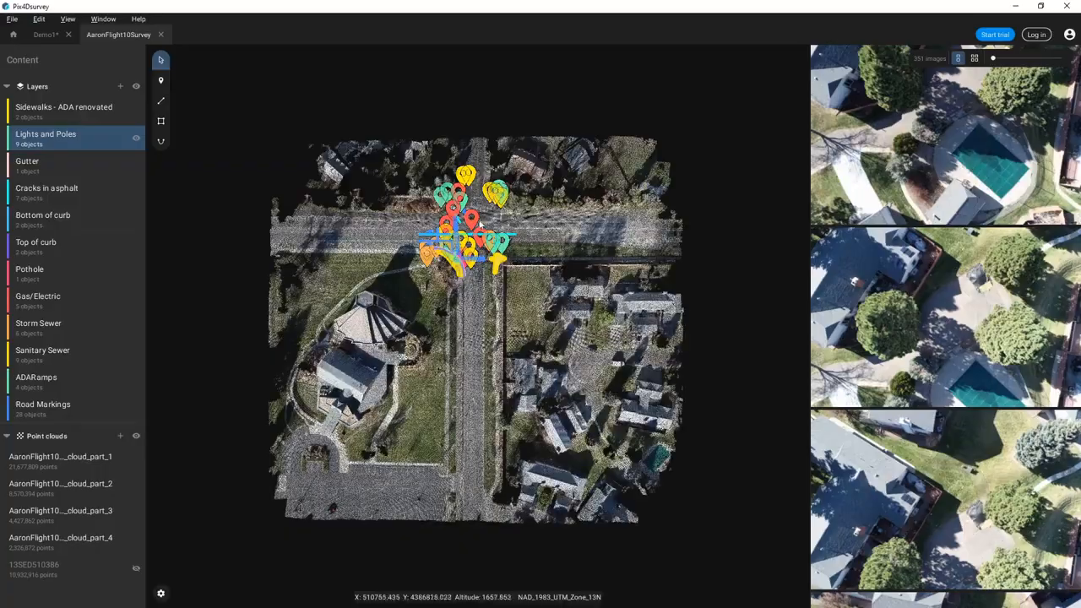
pyautogui.scroll(3, 468, 224)
pyautogui.scroll(5, 467, 224)
pyautogui.moveTo(497, 321); pyautogui.dragTo(143, 210)
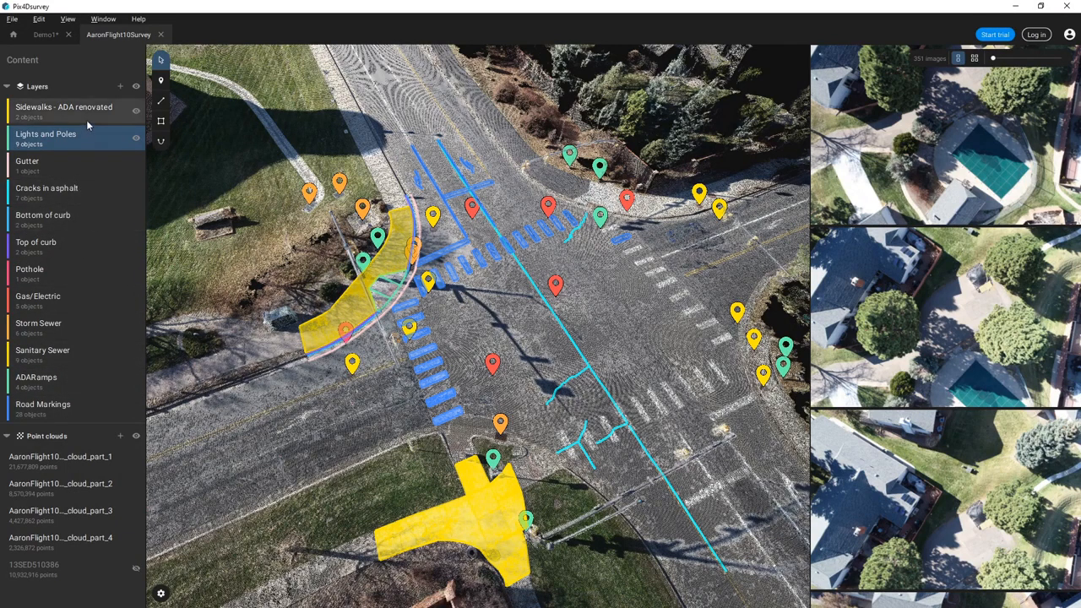
# - Hide and reshow the Sidewalks - ADA renovated layer, then all annotation layers
pyautogui.click(136, 113)
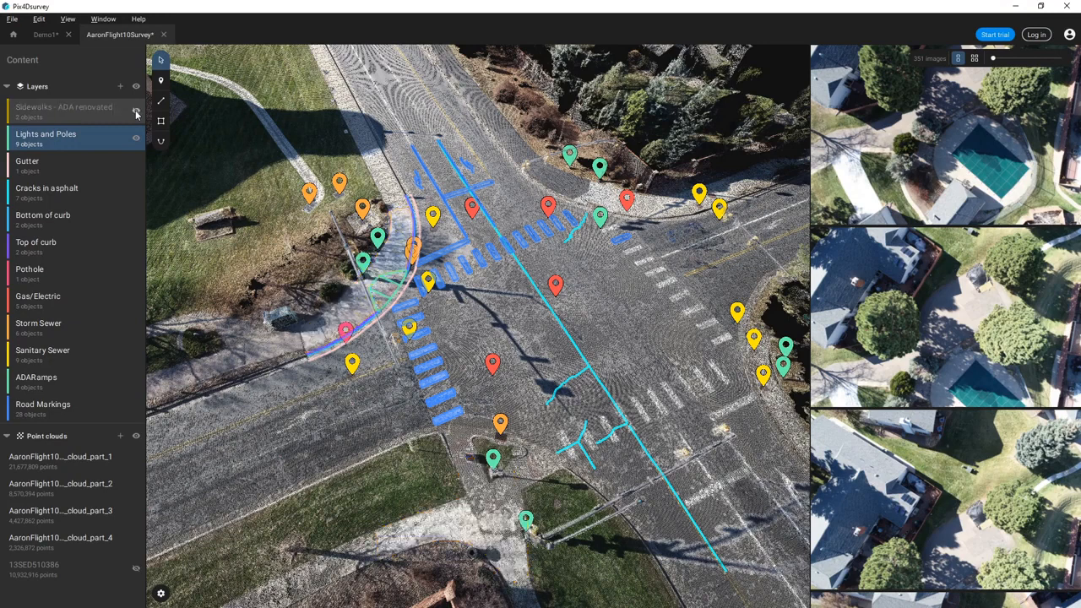
pyautogui.click(135, 113)
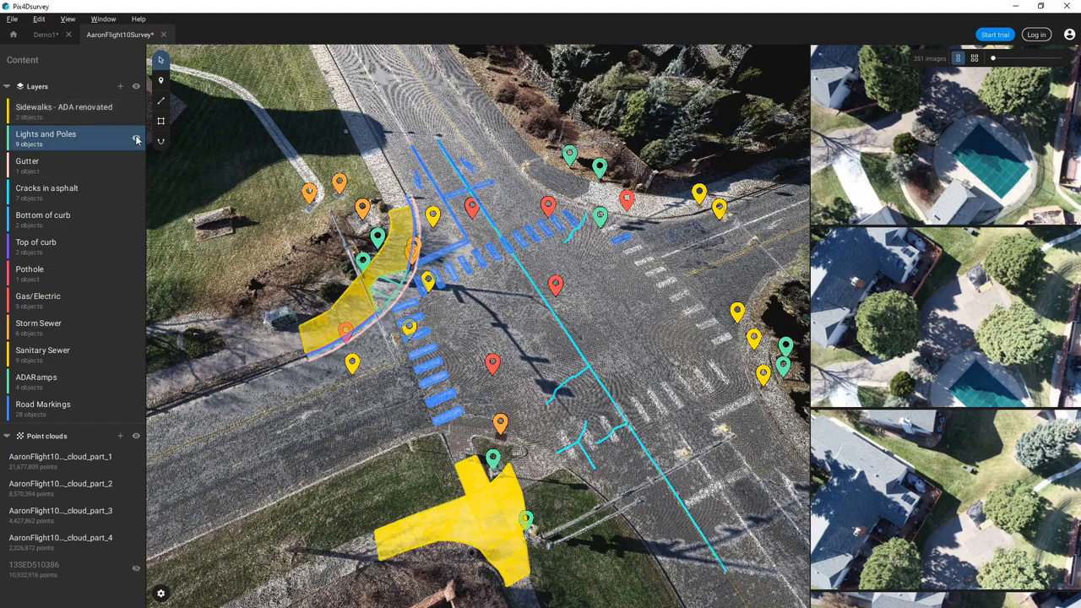
pyautogui.click(136, 87)
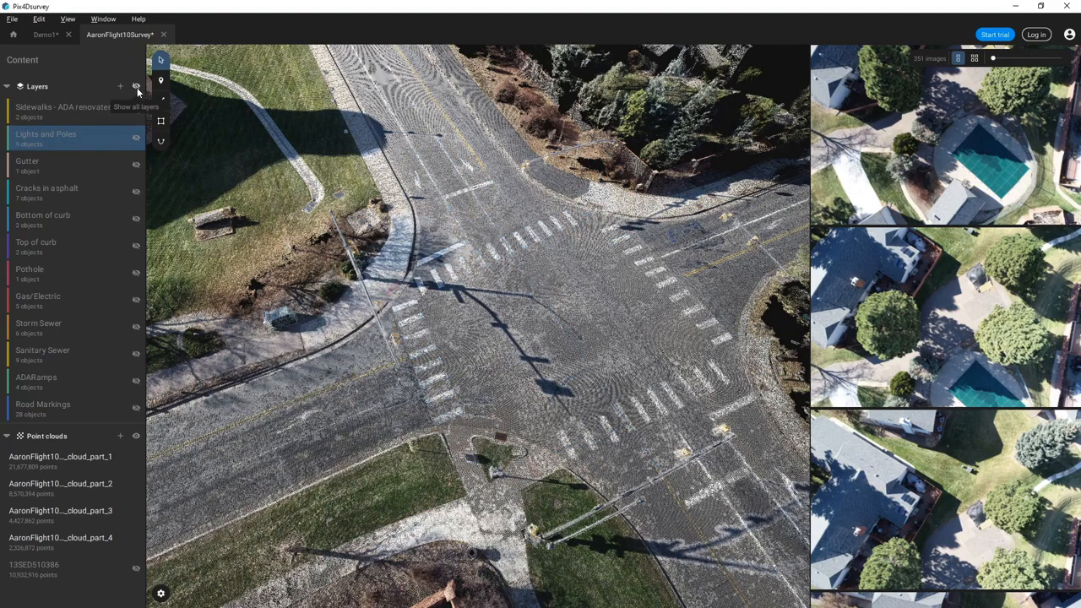
pyautogui.click(136, 87)
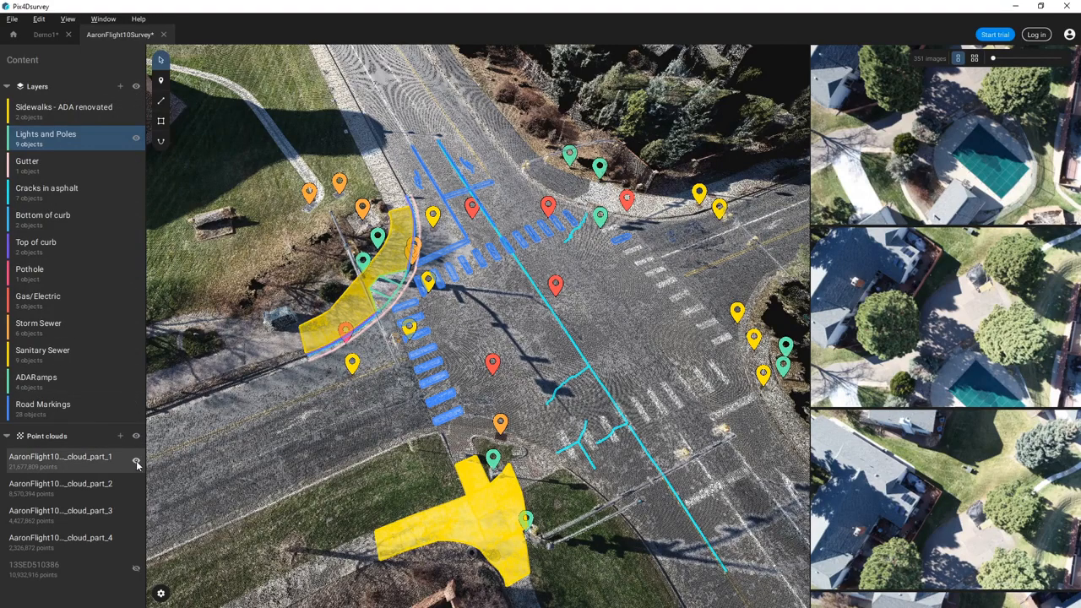
# - Hide and reshow the first and third point cloud parts, ending in an oblique view
pyautogui.click(136, 514)
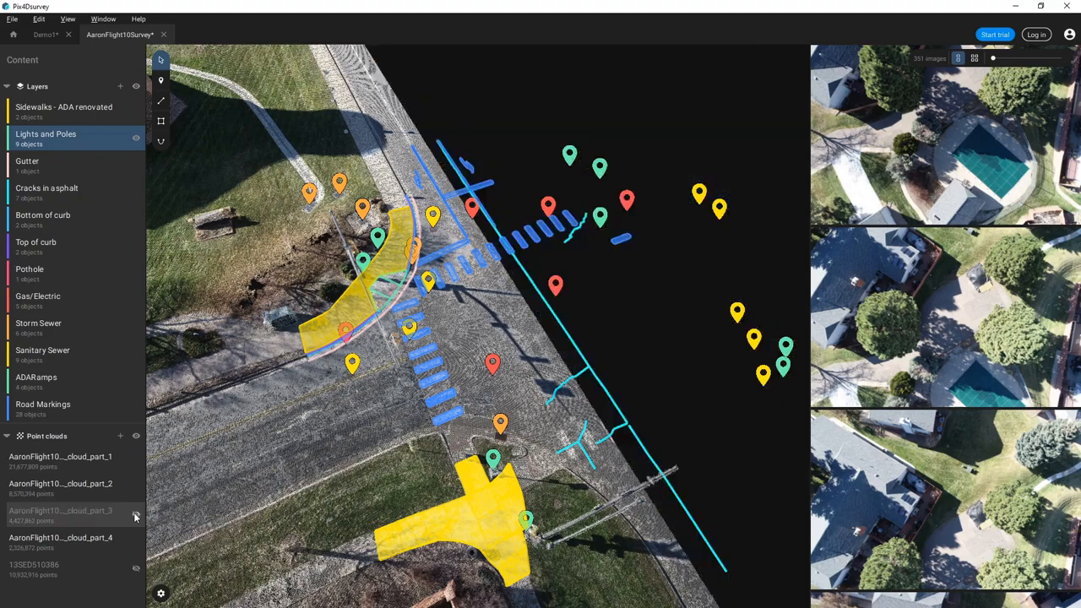
pyautogui.click(136, 460)
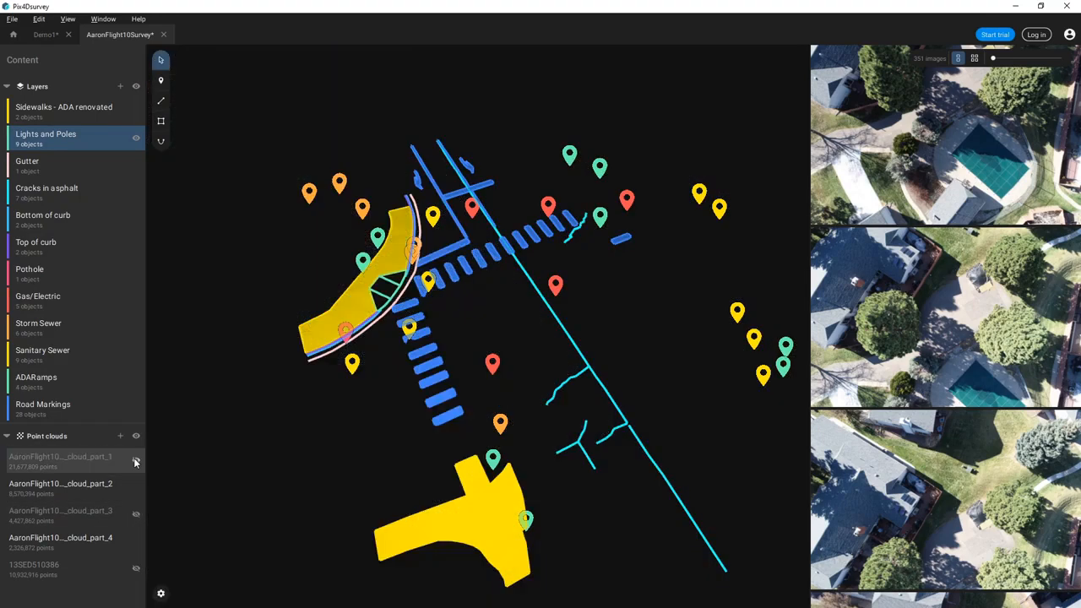
pyautogui.scroll(-6, 436, 471)
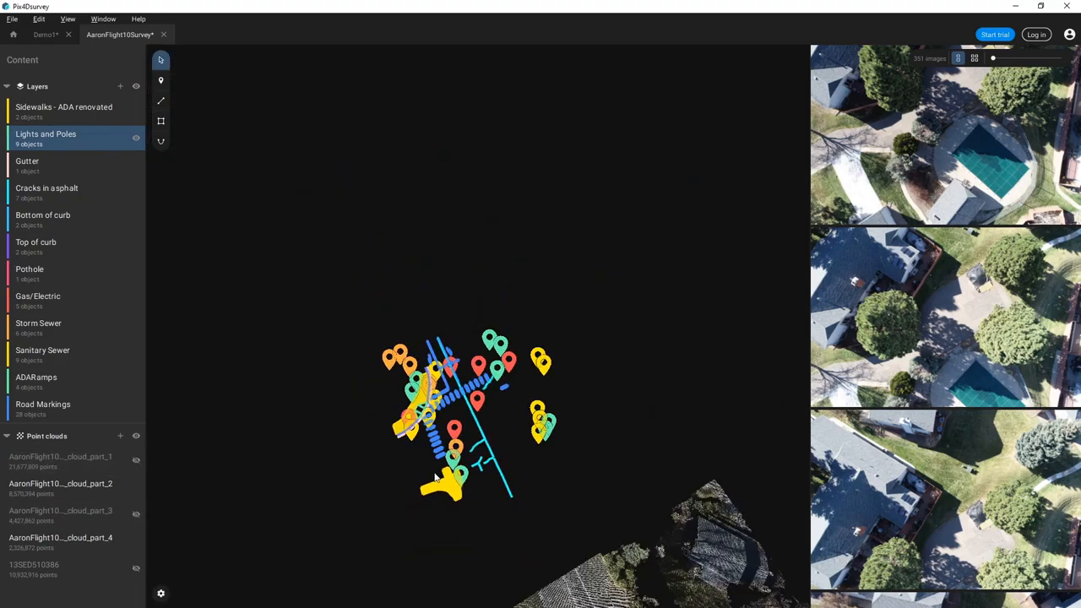
pyautogui.moveTo(449, 487); pyautogui.dragTo(461, 335)
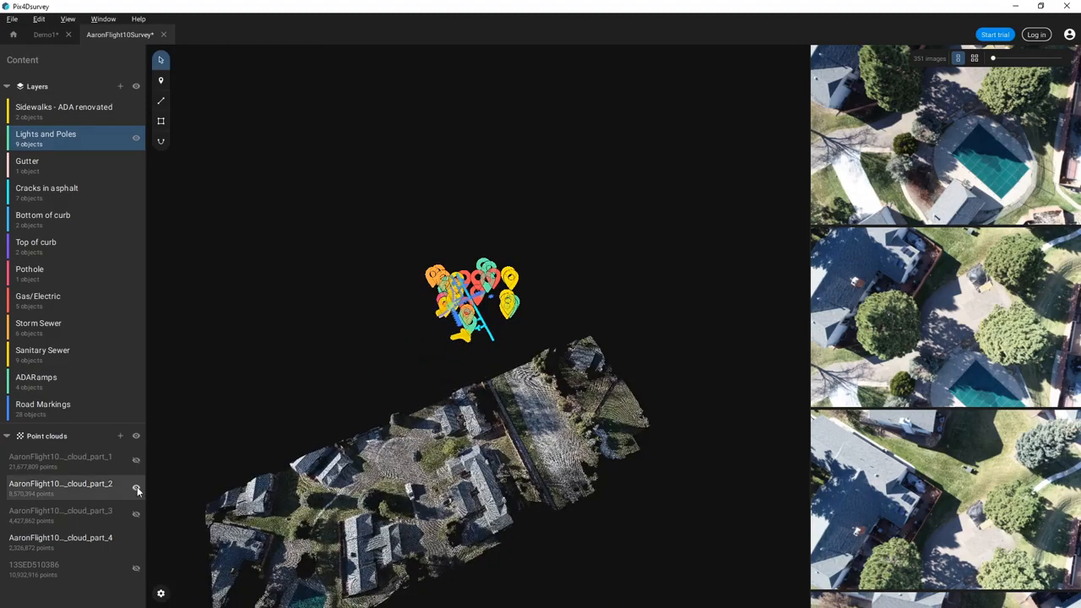
pyautogui.click(135, 460)
pyautogui.click(135, 516)
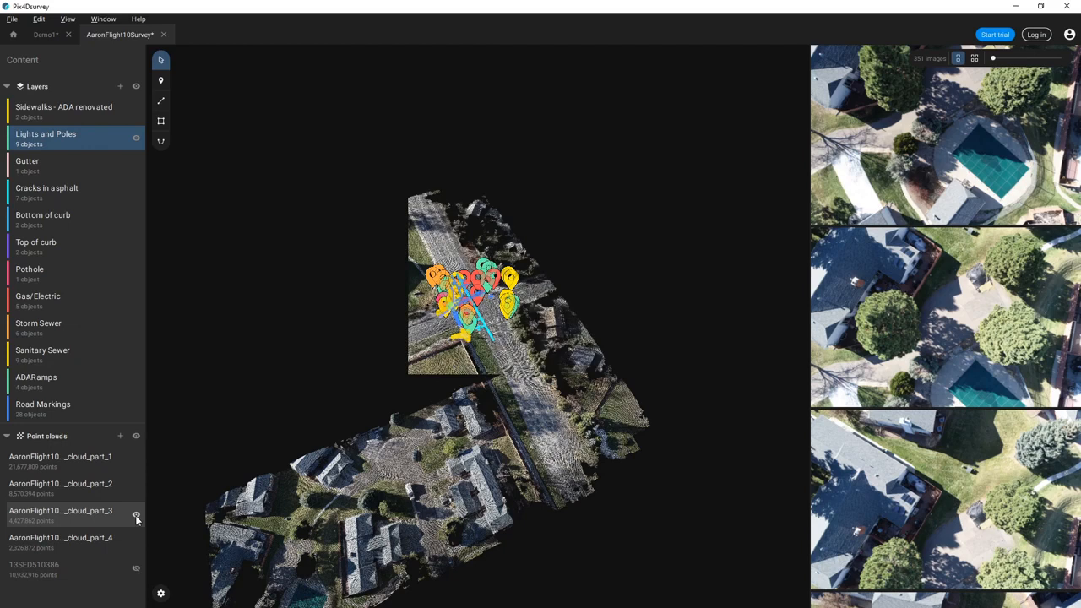
pyautogui.moveTo(423, 471); pyautogui.dragTo(417, 400)
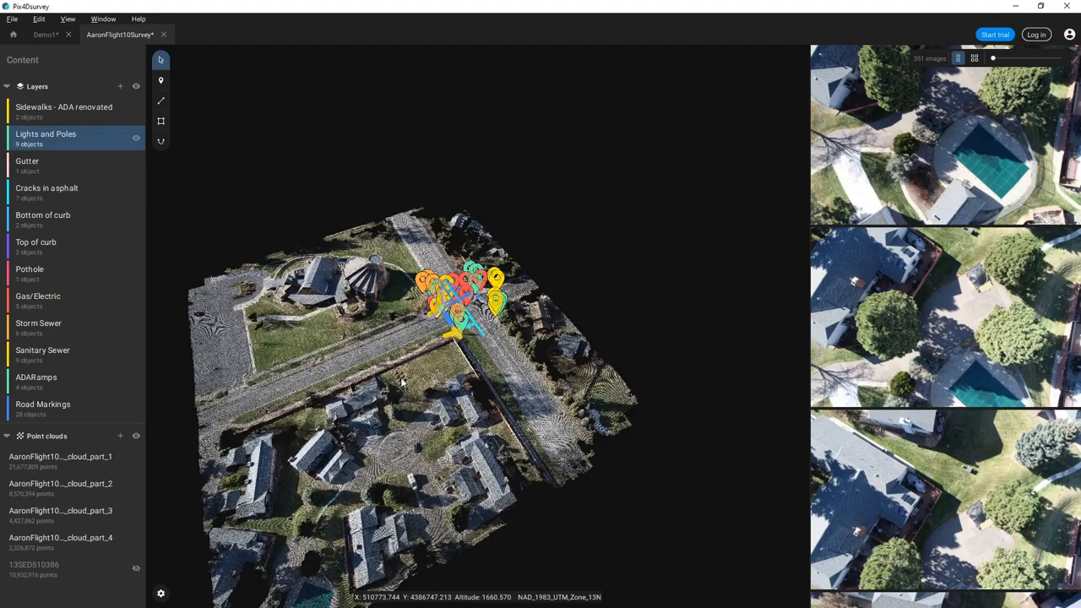
pyautogui.scroll(6, 469, 294)
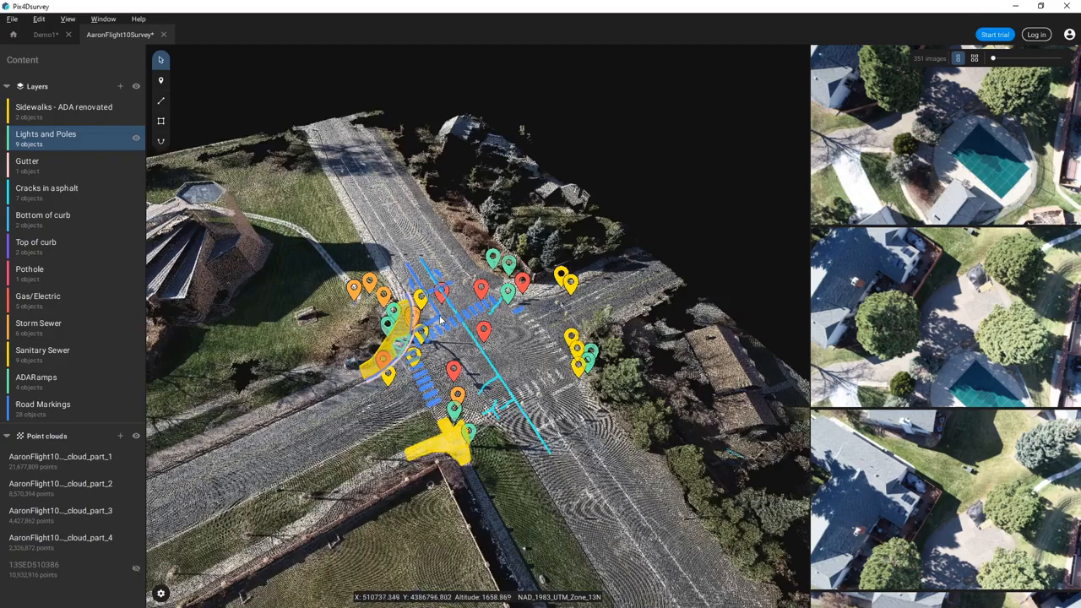
pyautogui.moveTo(441, 321); pyautogui.dragTo(464, 378)
pyautogui.click(14, 20)
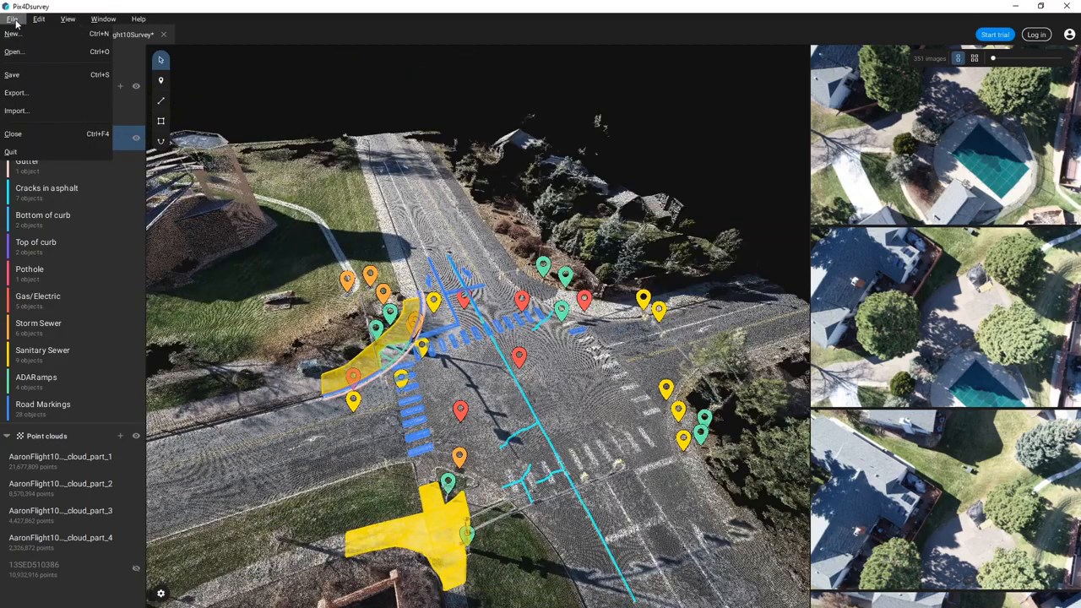
# - Try File > Export twice, dismissing the License Required notice each time
pyautogui.click(33, 91)
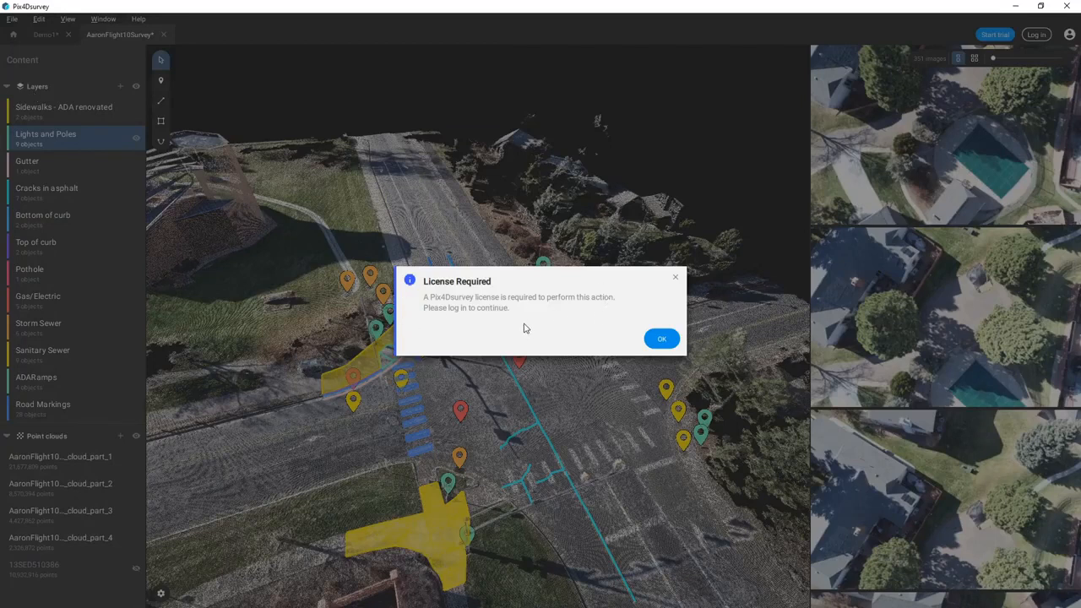
pyautogui.click(659, 339)
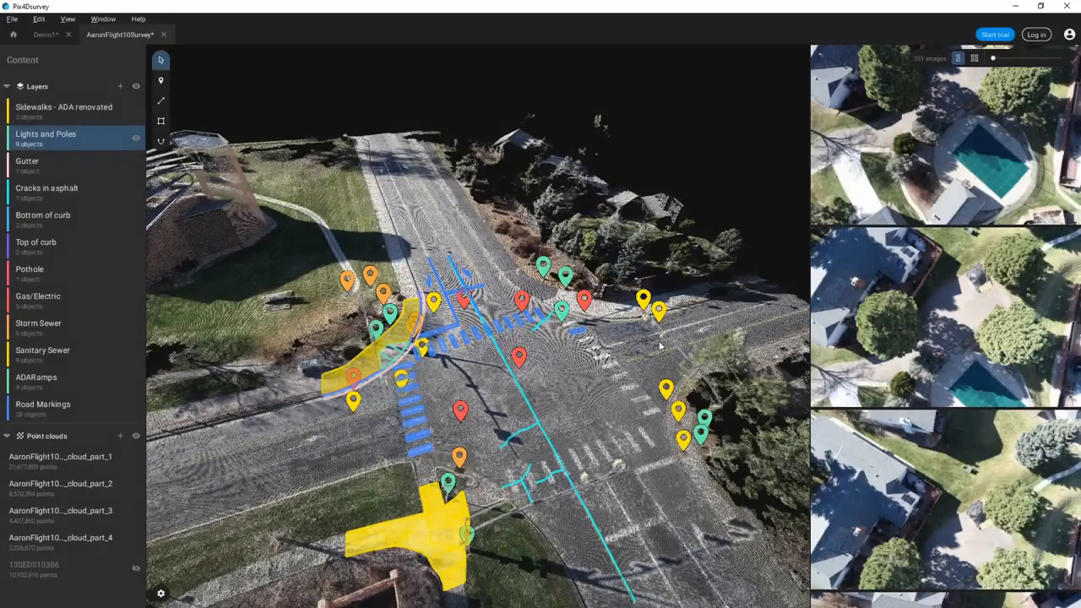
pyautogui.click(13, 20)
pyautogui.click(19, 78)
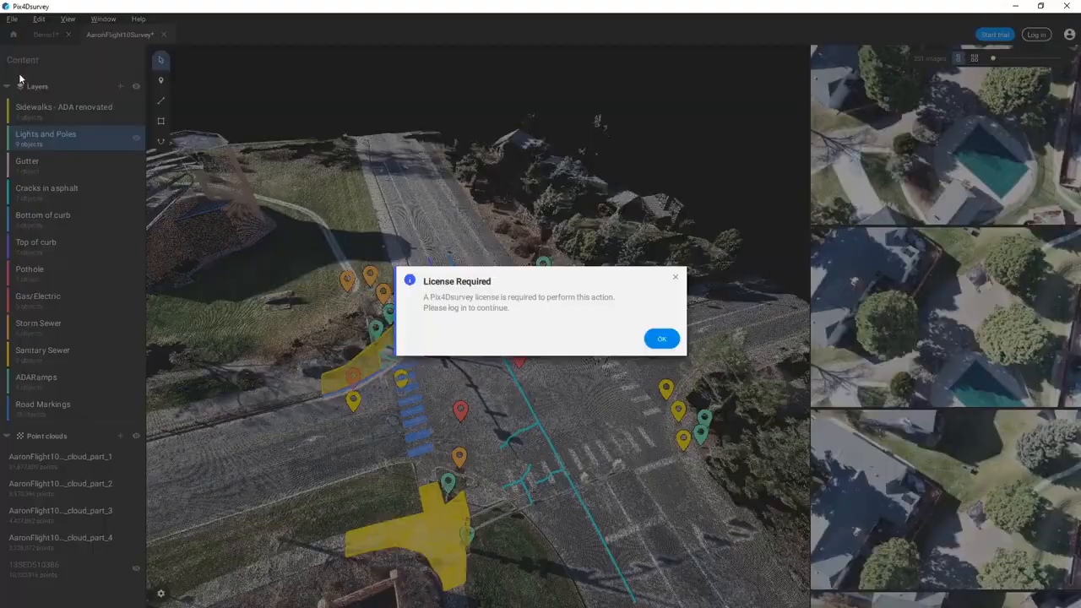
pyautogui.click(662, 339)
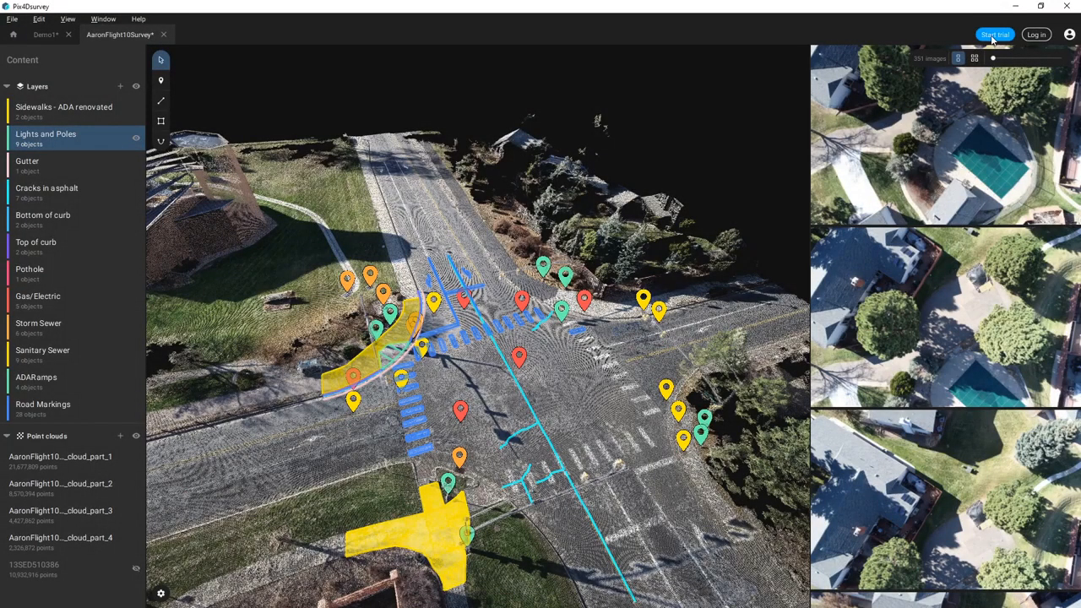
# - Log in to the Pix4D account with the account e-mail and password
pyautogui.click(1036, 34)
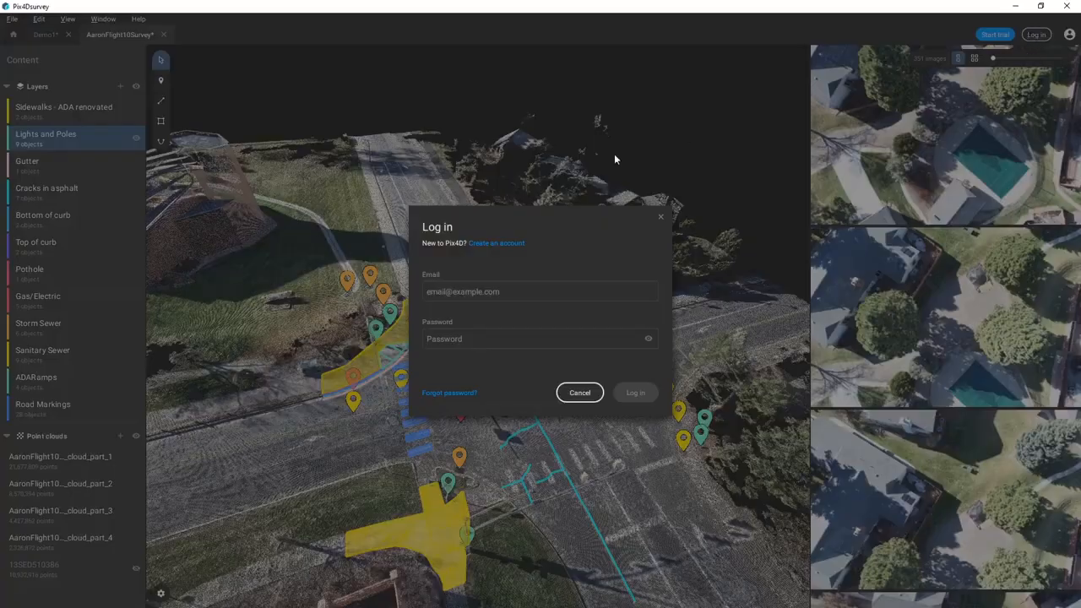
pyautogui.click(515, 291)
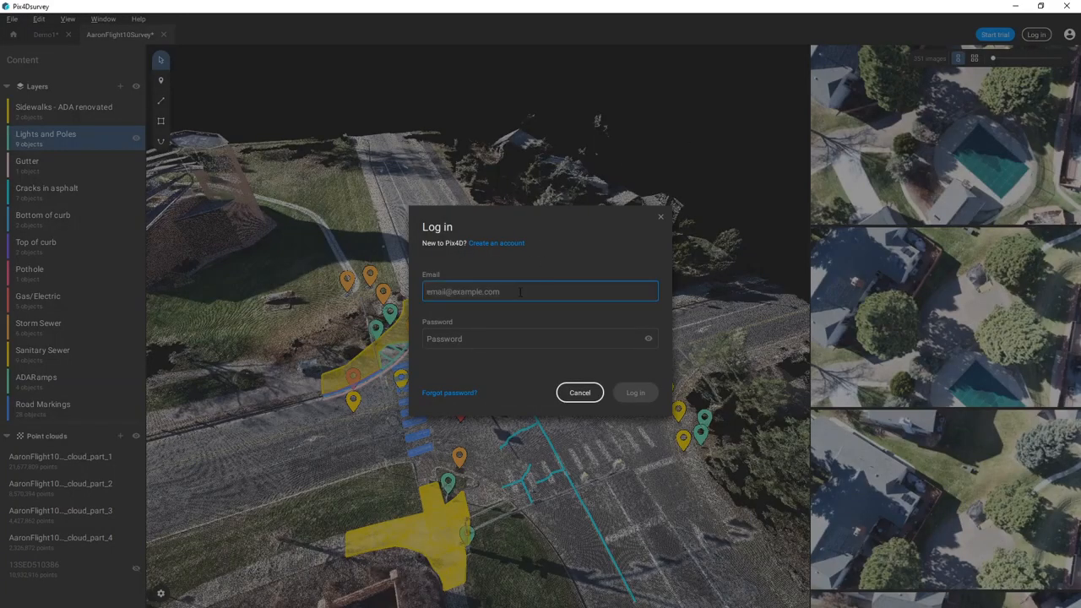
pyautogui.press('Tab')
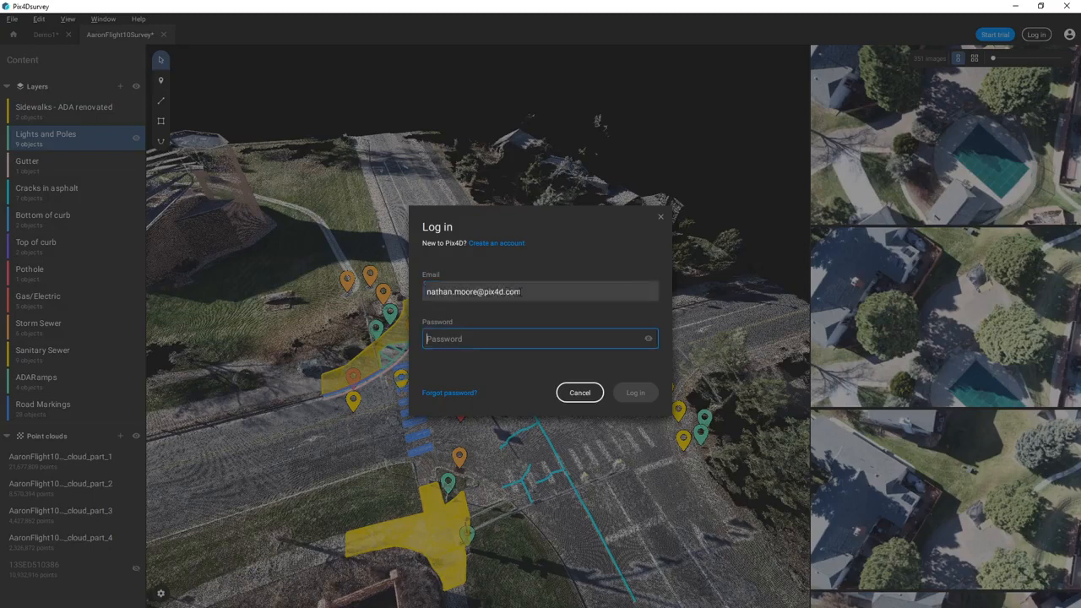
pyautogui.write('••')
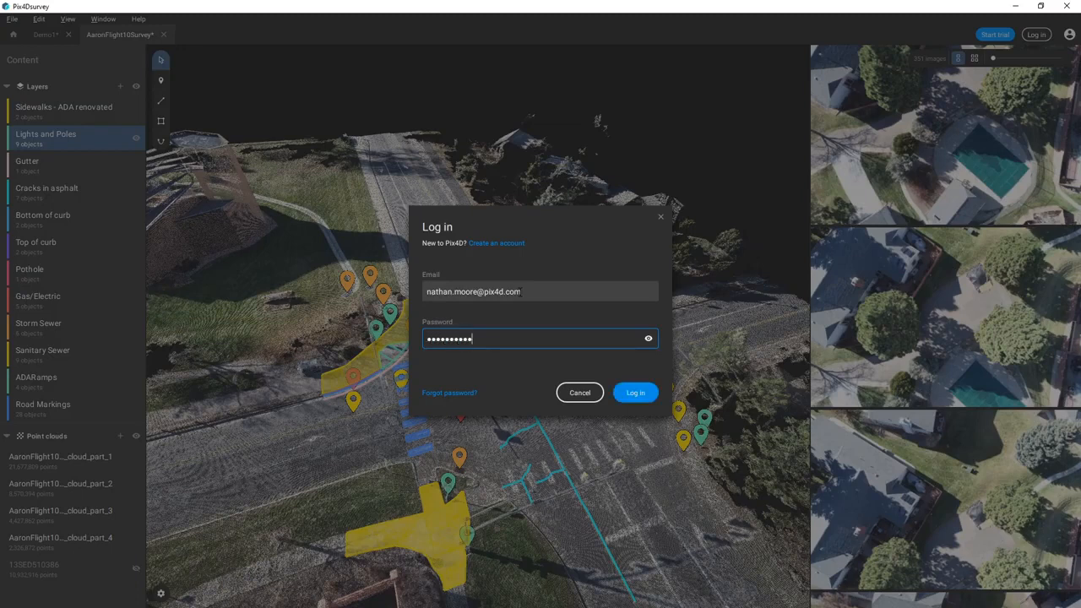
pyautogui.click(639, 394)
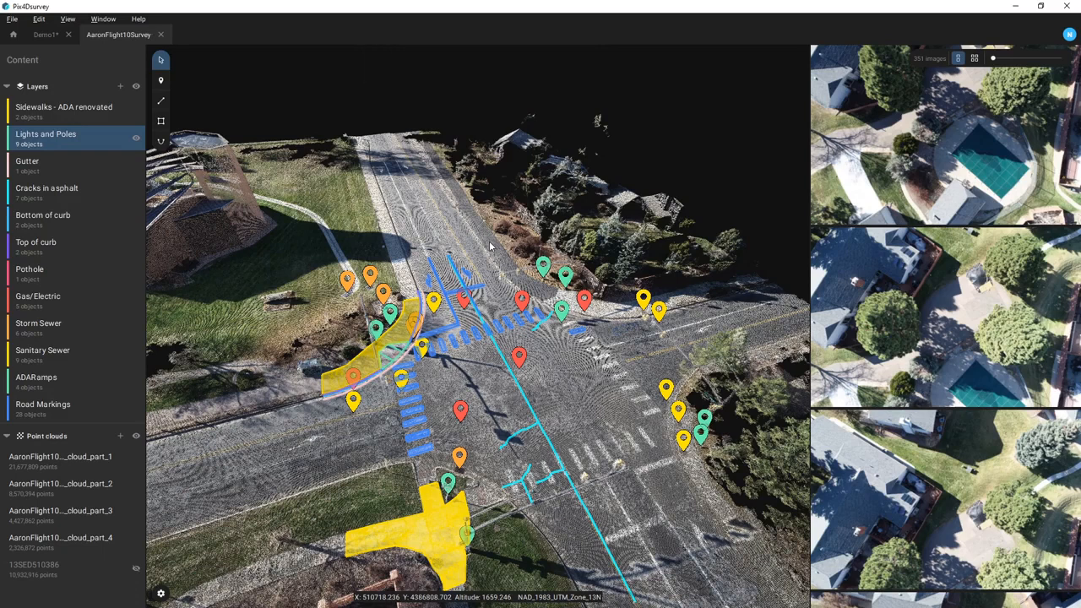
# - Glance over Demo1's road, then in AaronFlight10Survey open the Cracks in asphalt layer's options
pyautogui.click(46, 34)
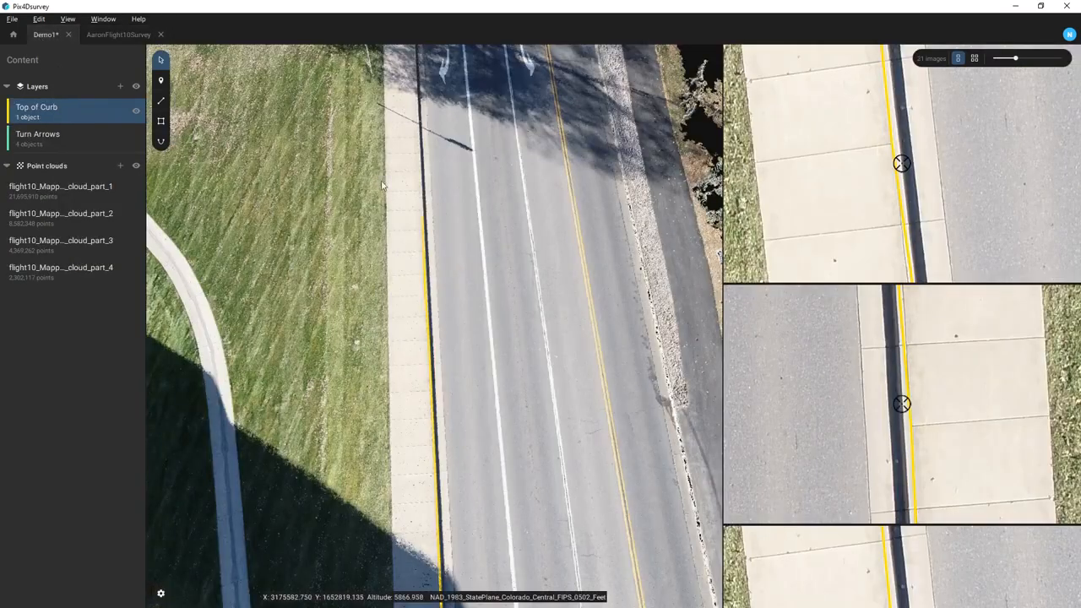
pyautogui.moveTo(615, 361); pyautogui.dragTo(625, 282)
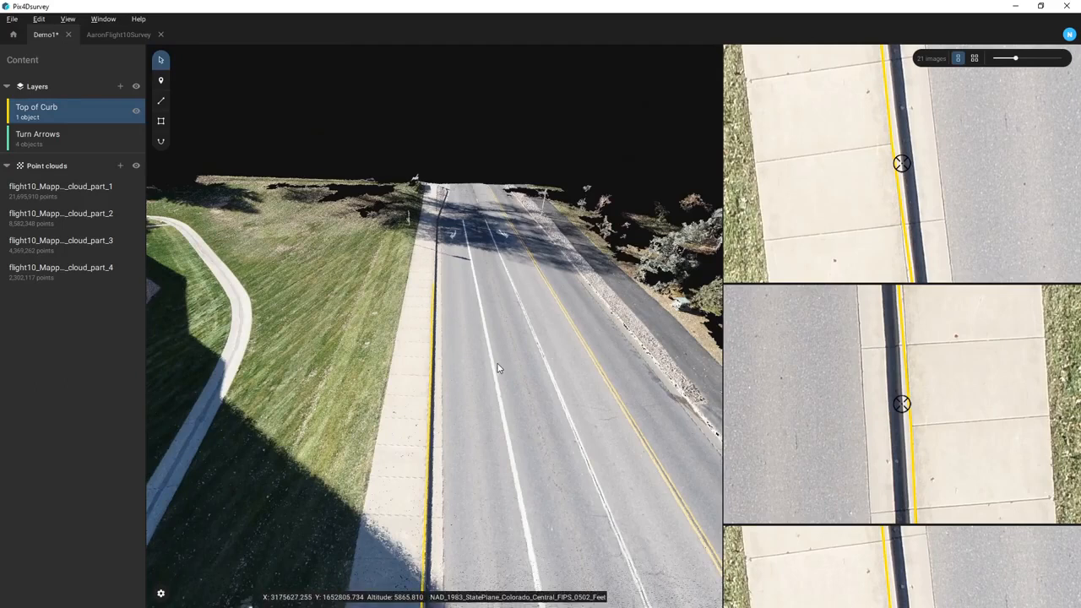
pyautogui.moveTo(498, 368); pyautogui.dragTo(400, 357)
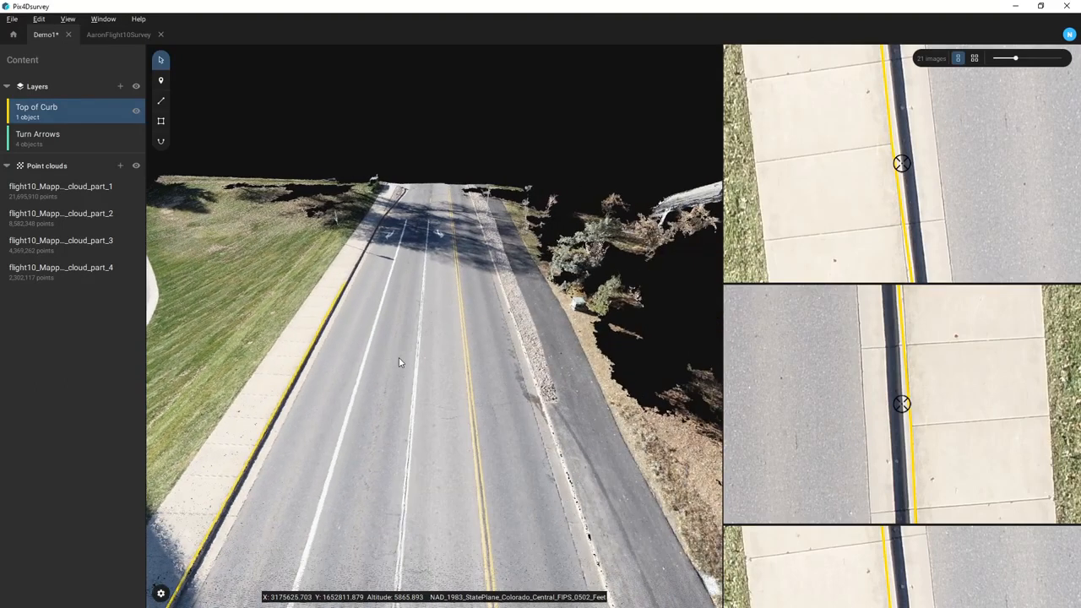
pyautogui.click(119, 34)
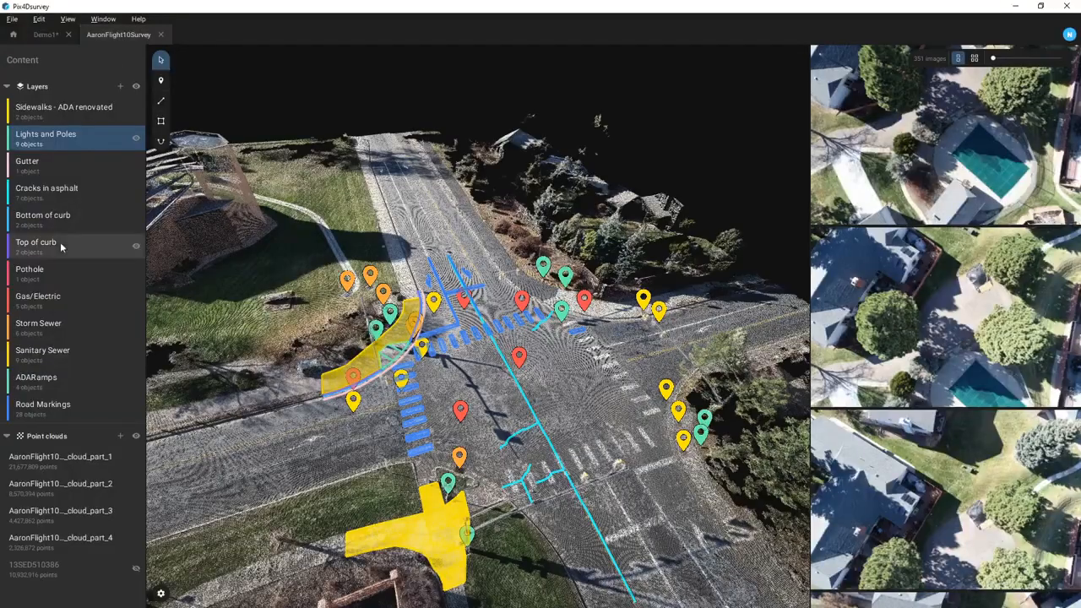
pyautogui.click(77, 194)
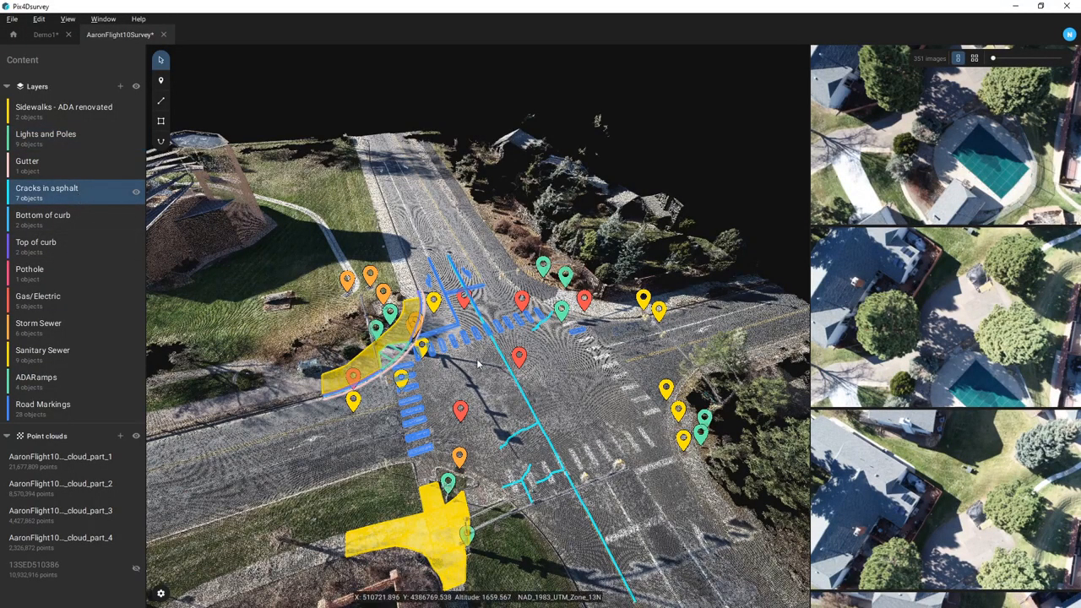
pyautogui.moveTo(571, 370); pyautogui.dragTo(524, 473)
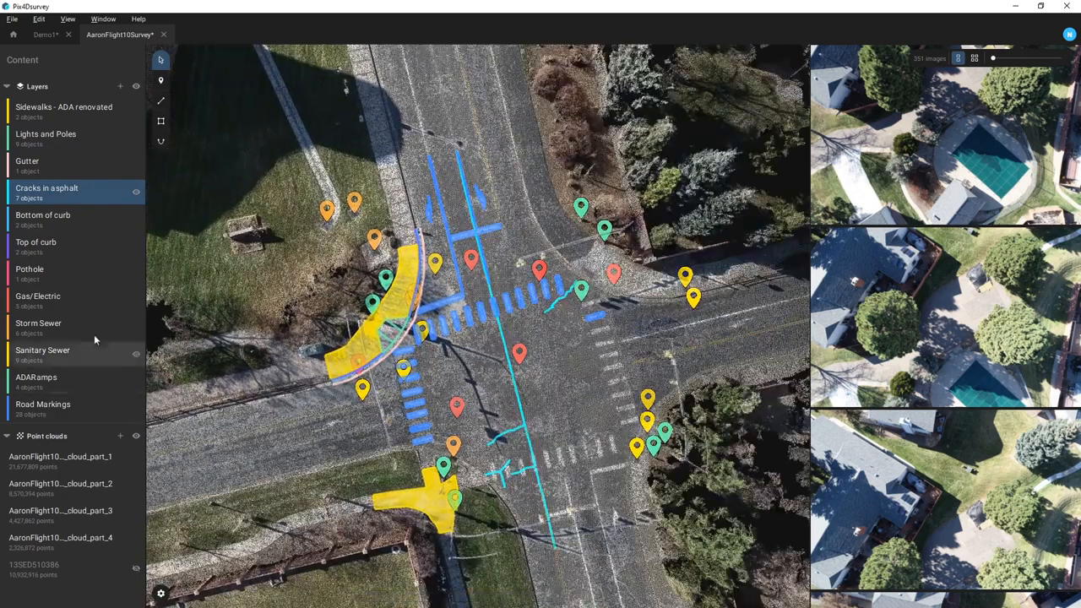
pyautogui.rightClick(80, 197)
# - Start a DXF export of Cracks in asphalt, cancel it, and reopen the layer's options
pyautogui.click(95, 243)
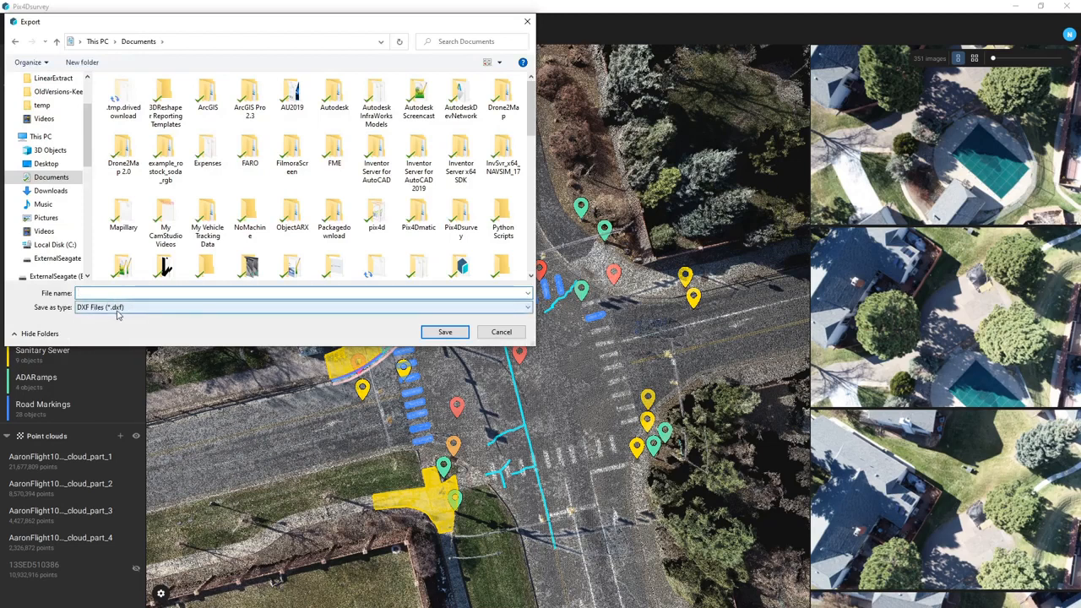
pyautogui.click(494, 333)
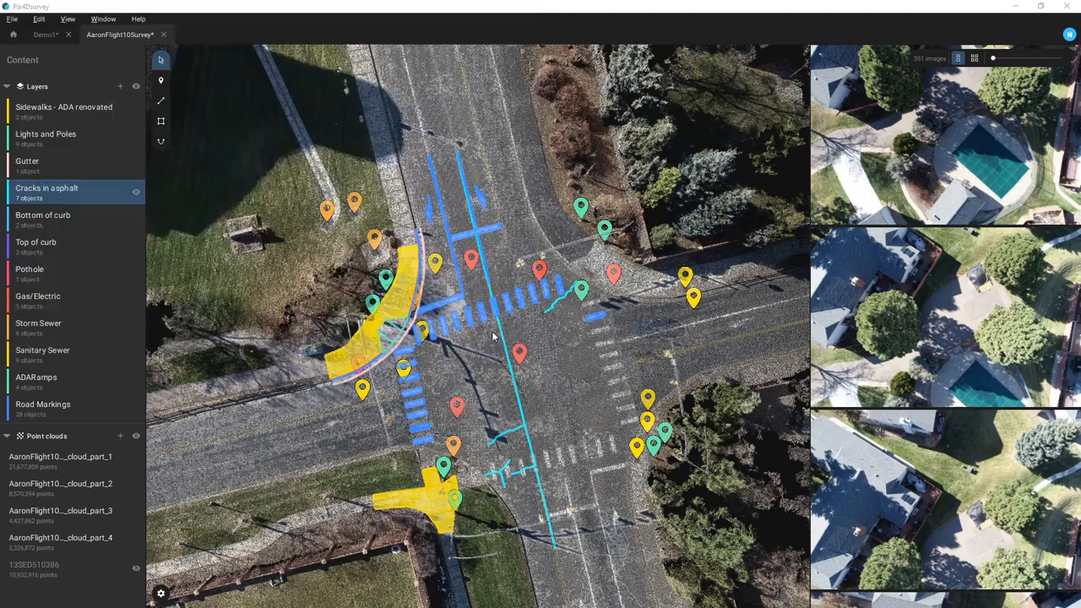
pyautogui.click(12, 18)
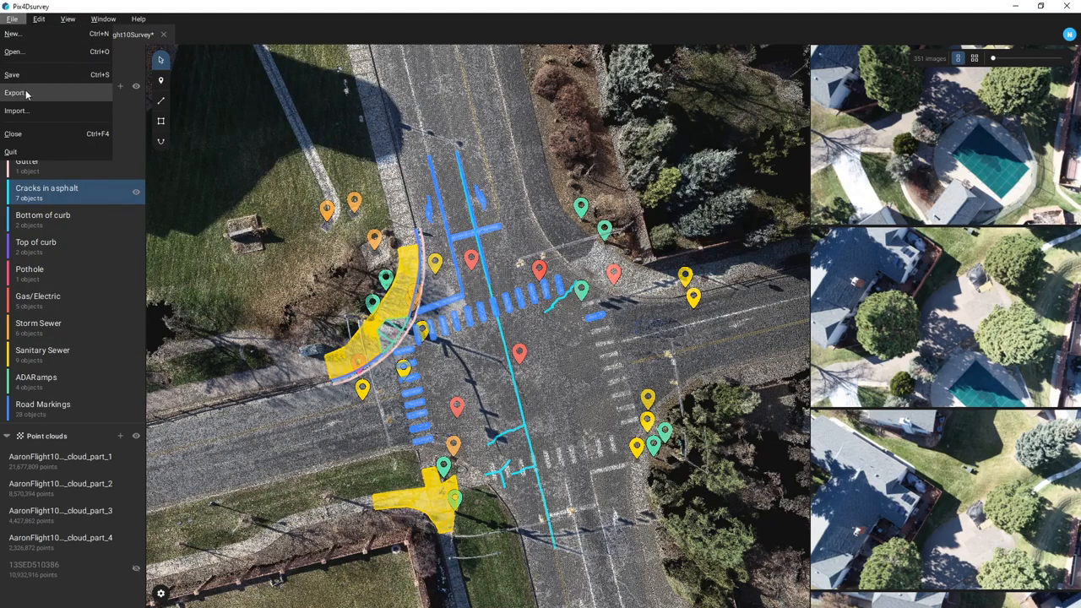
pyautogui.moveTo(138, 19)
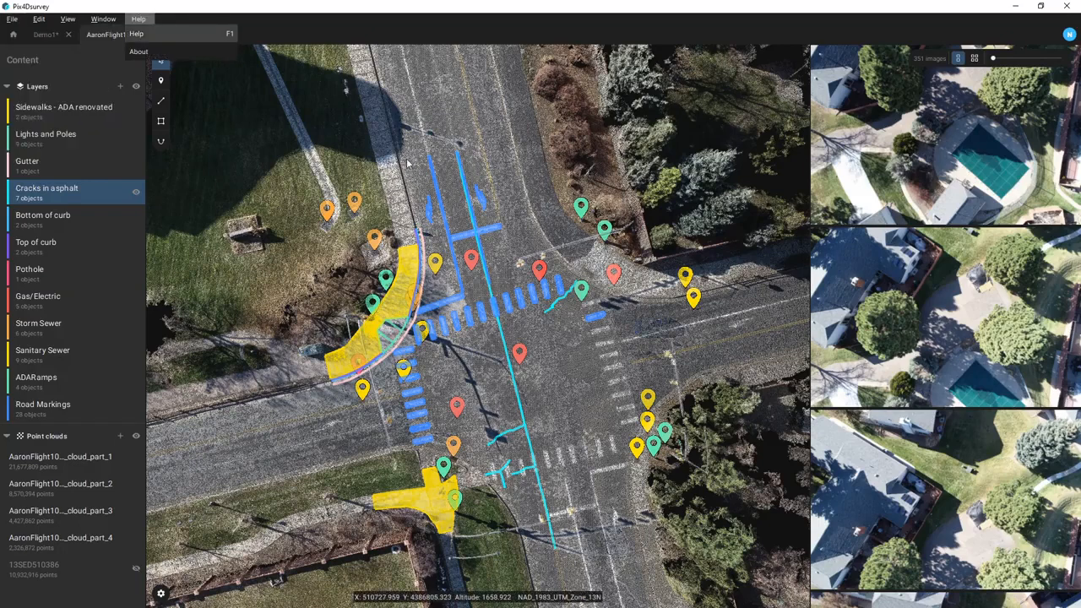
pyautogui.rightClick(82, 196)
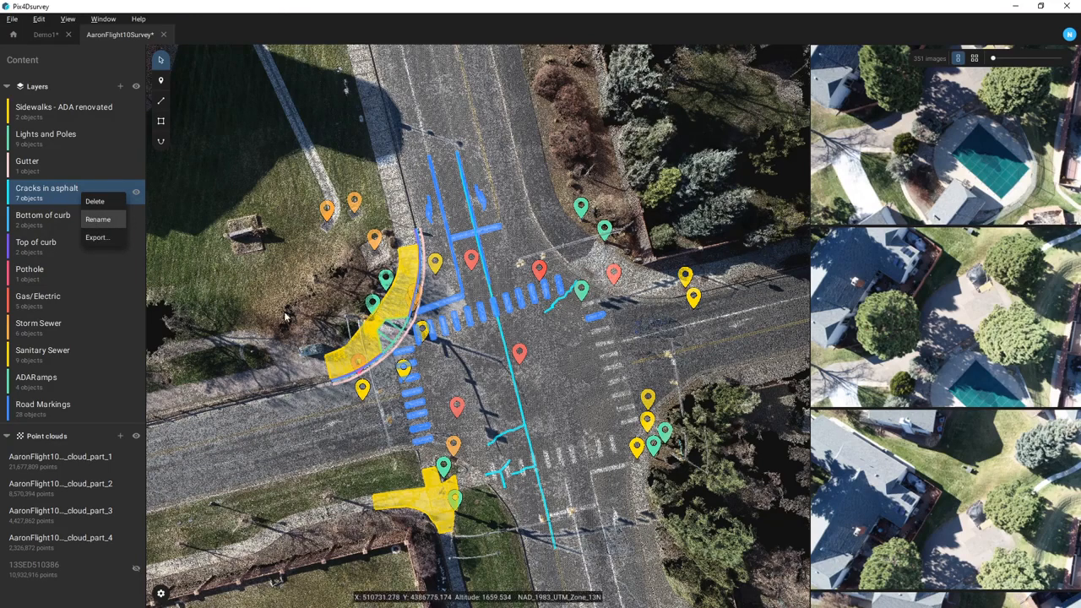
pyautogui.moveTo(481, 372); pyautogui.dragTo(202, 74)
pyautogui.click(13, 37)
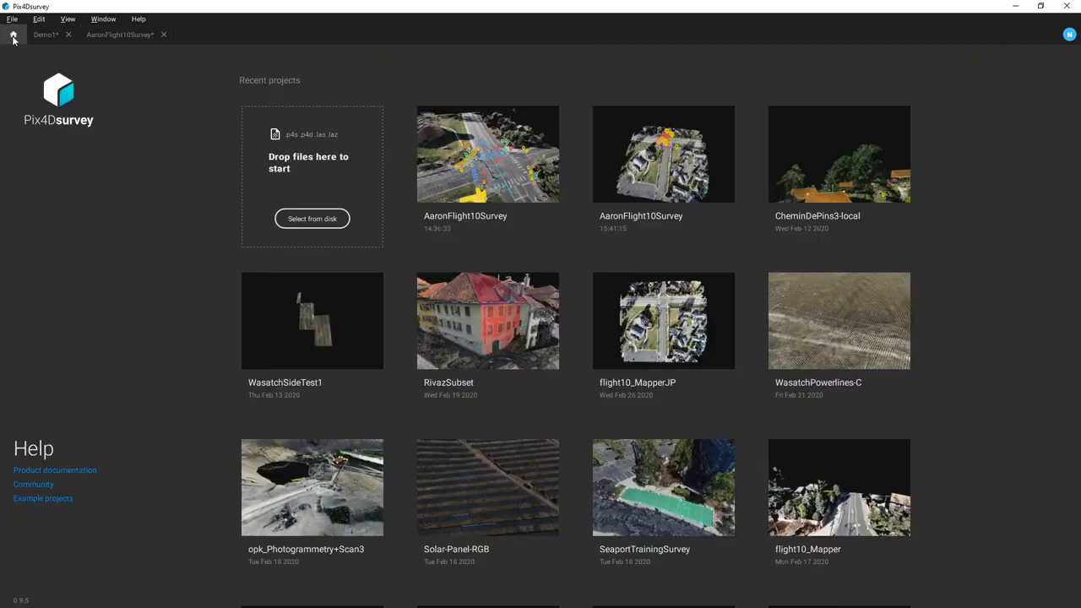
pyautogui.click(308, 507)
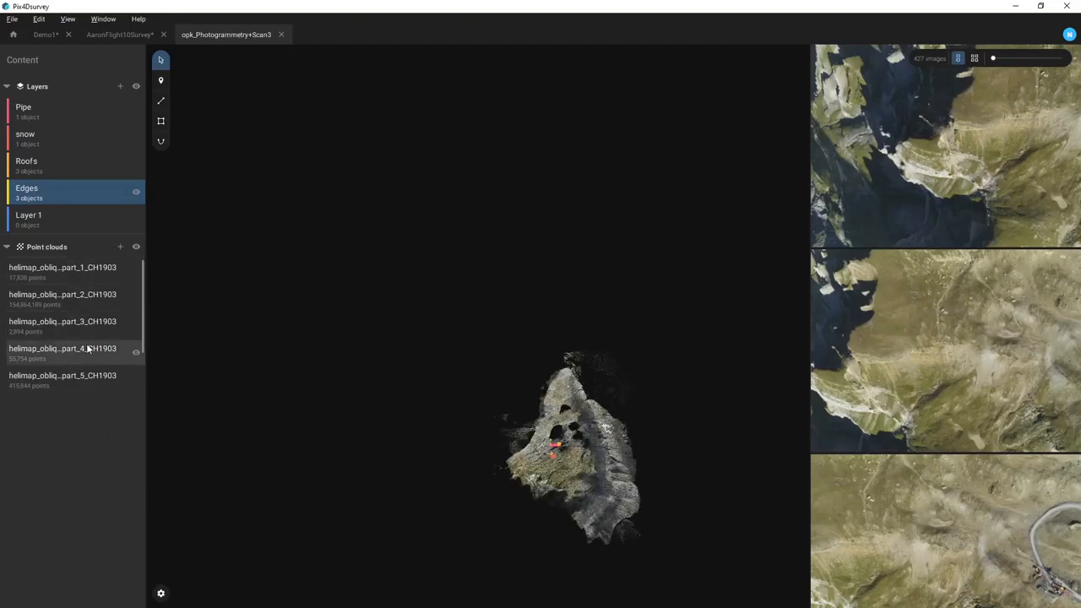
# - Hide the 4.3-million-point MNT_Thin_KP terrain cloud
pyautogui.scroll(-1, 86, 363)
pyautogui.scroll(-1, 86, 361)
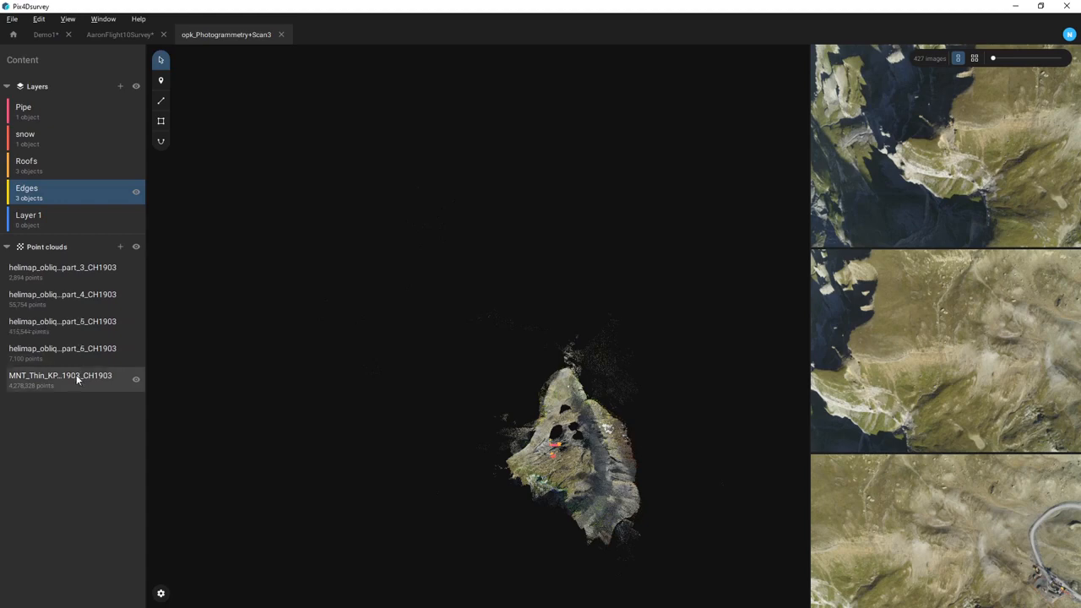
pyautogui.click(136, 380)
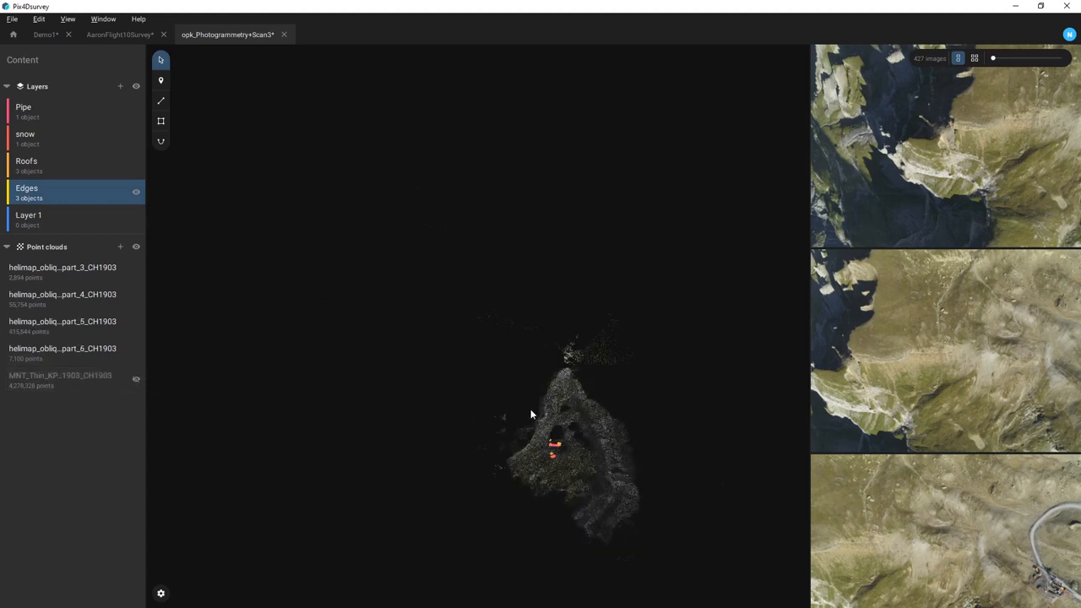
# - Tilt to an oblique view of the orange roof and pick a dam-wall point, narrowing the photos to 7
pyautogui.scroll(10, 566, 440)
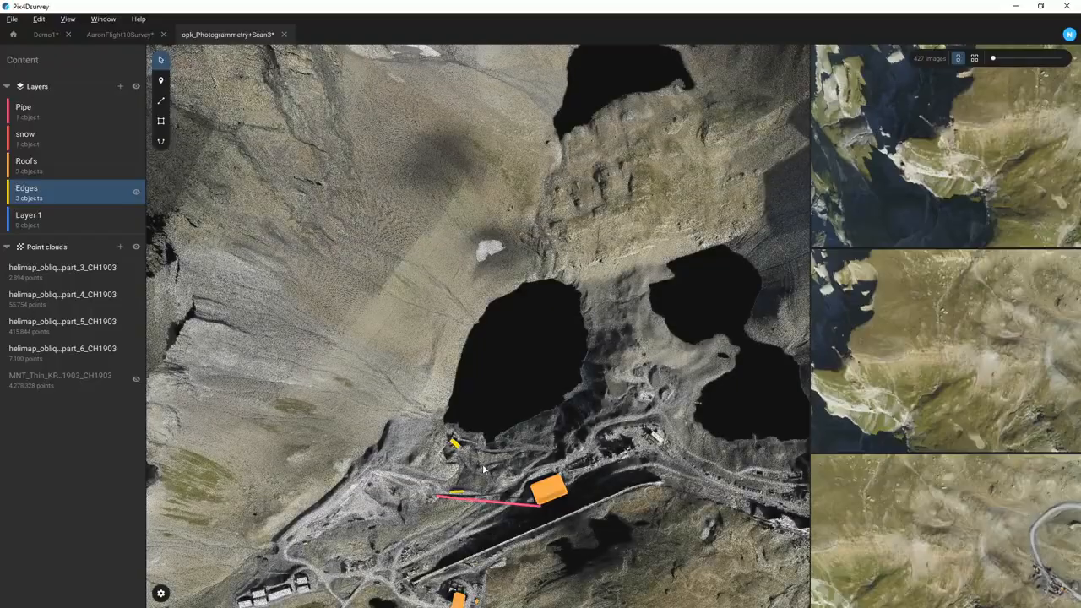
pyautogui.moveTo(484, 470); pyautogui.dragTo(679, 325)
pyautogui.scroll(5, 497, 454)
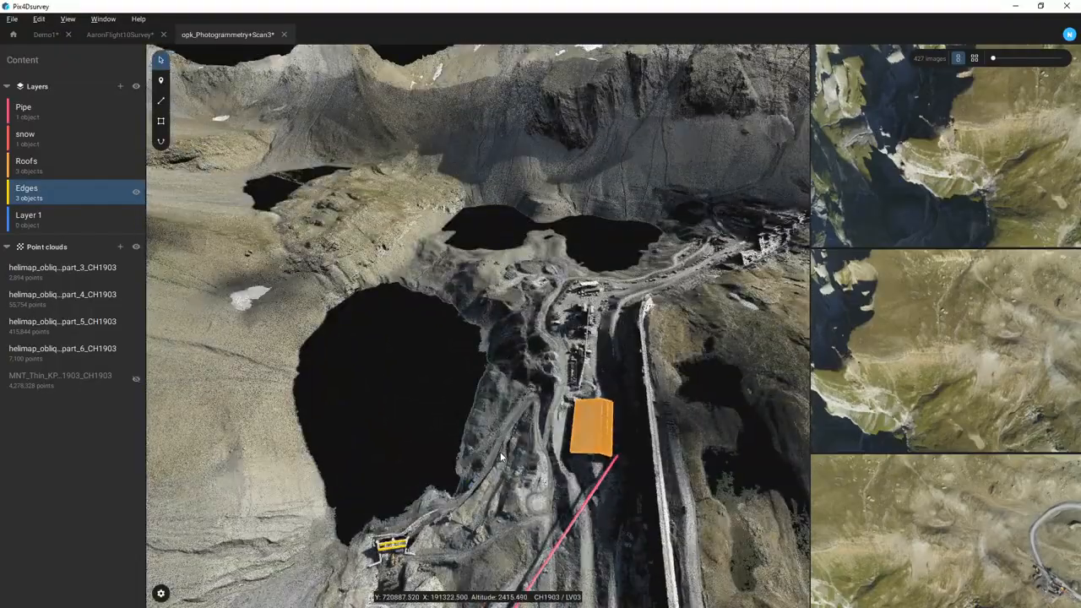
pyautogui.moveTo(497, 454); pyautogui.dragTo(415, 445)
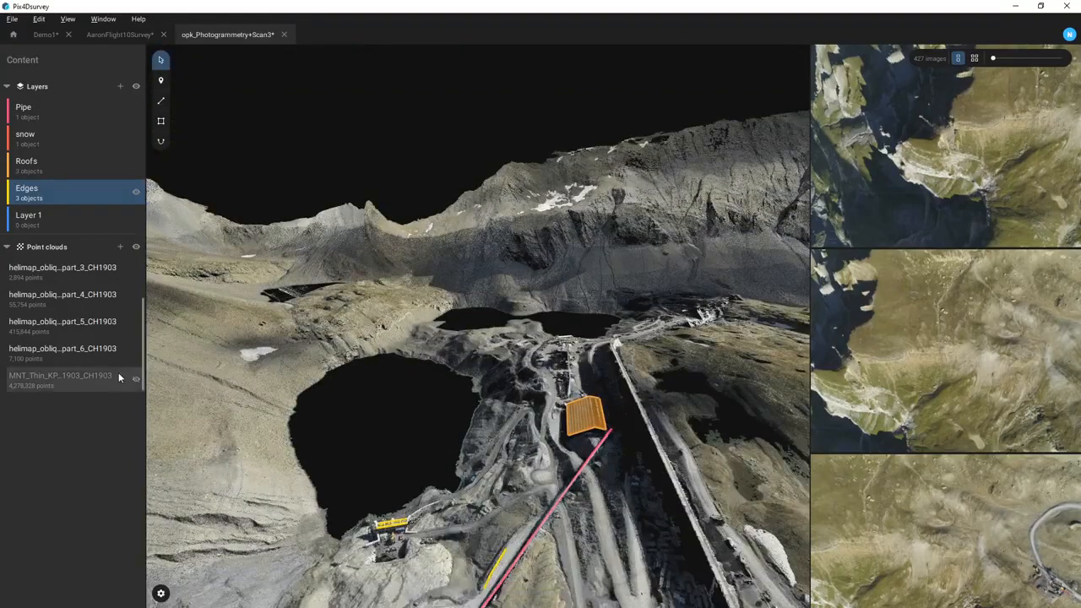
pyautogui.scroll(10, 629, 422)
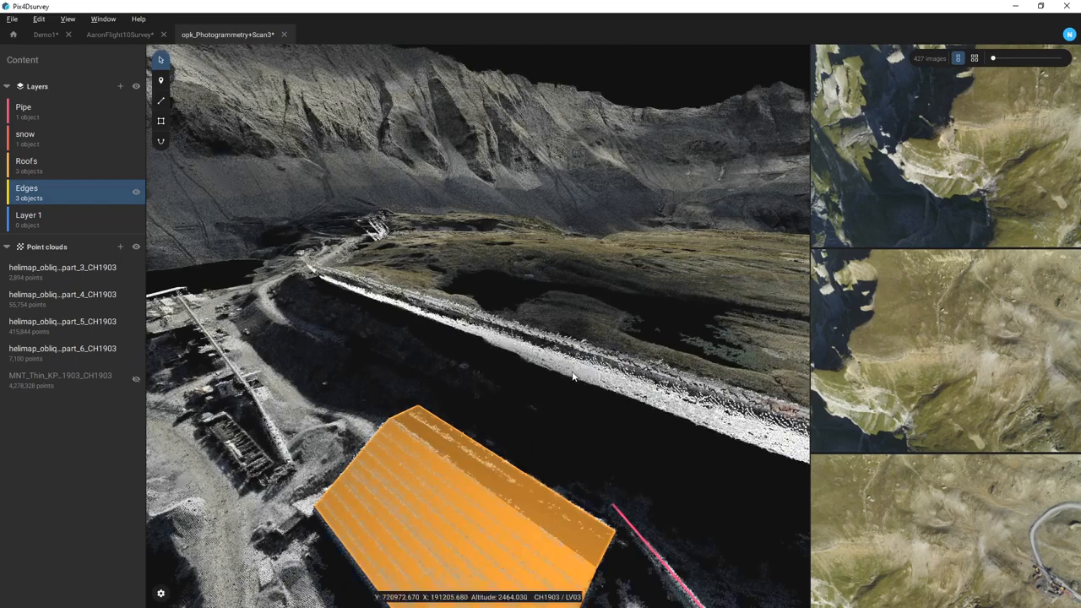
pyautogui.click(572, 376)
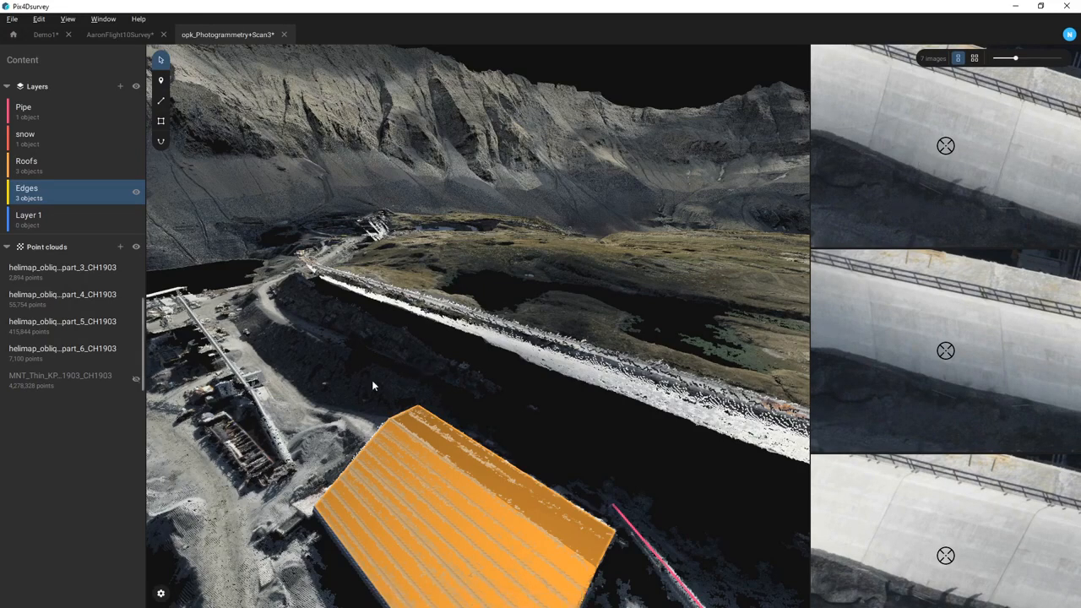
pyautogui.moveTo(580, 422); pyautogui.dragTo(578, 494)
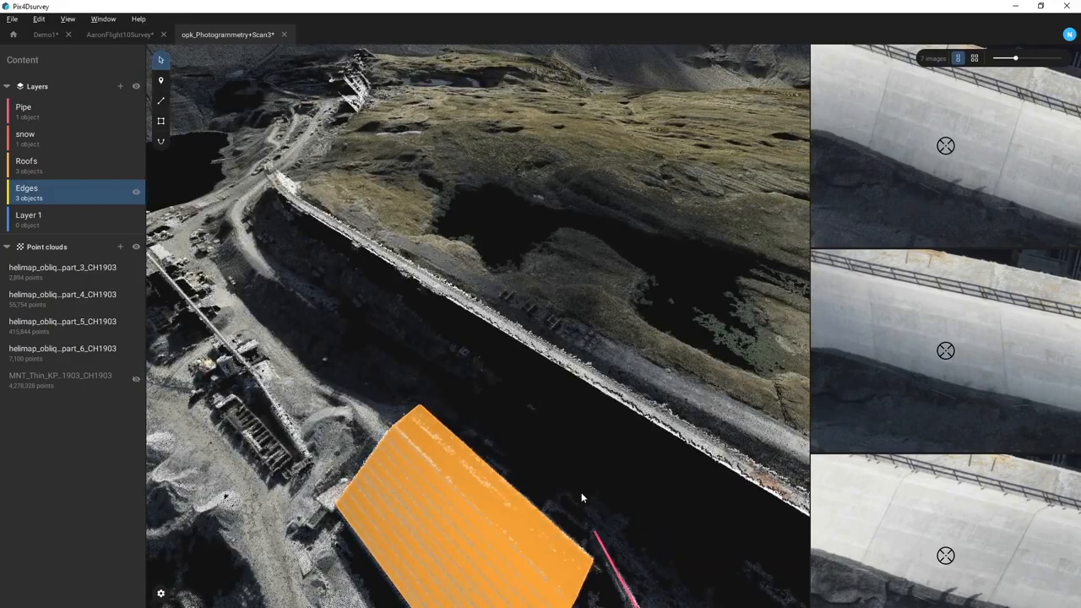
pyautogui.click(161, 594)
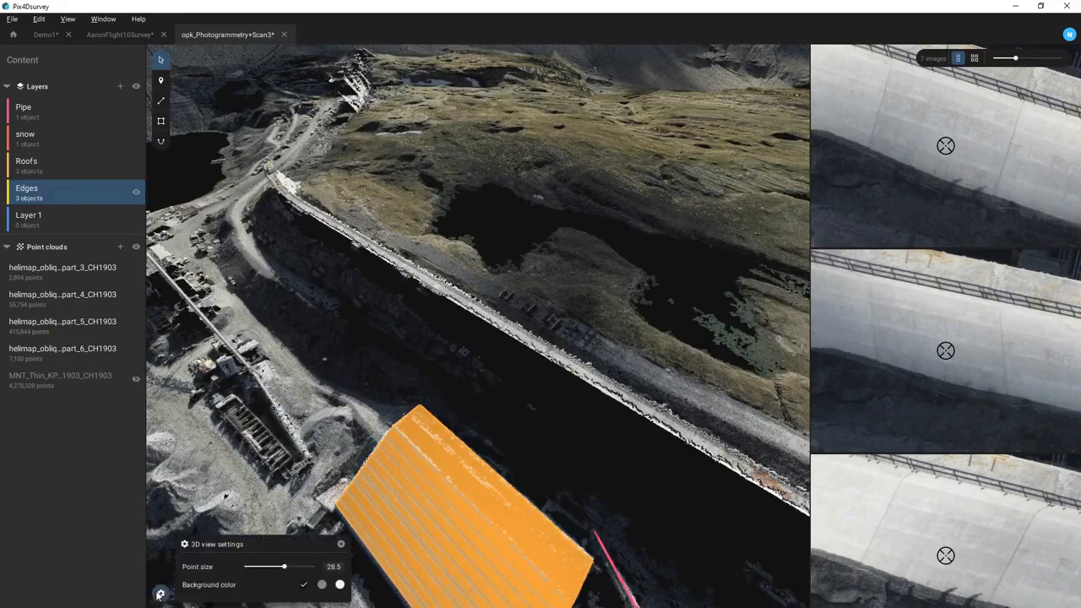
pyautogui.click(340, 585)
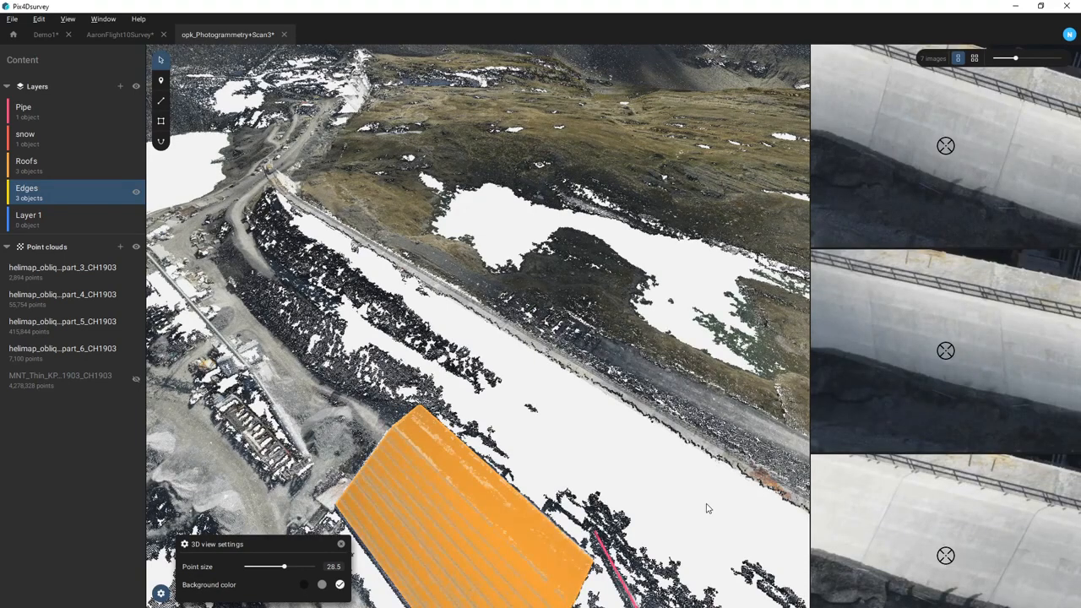
pyautogui.click(304, 585)
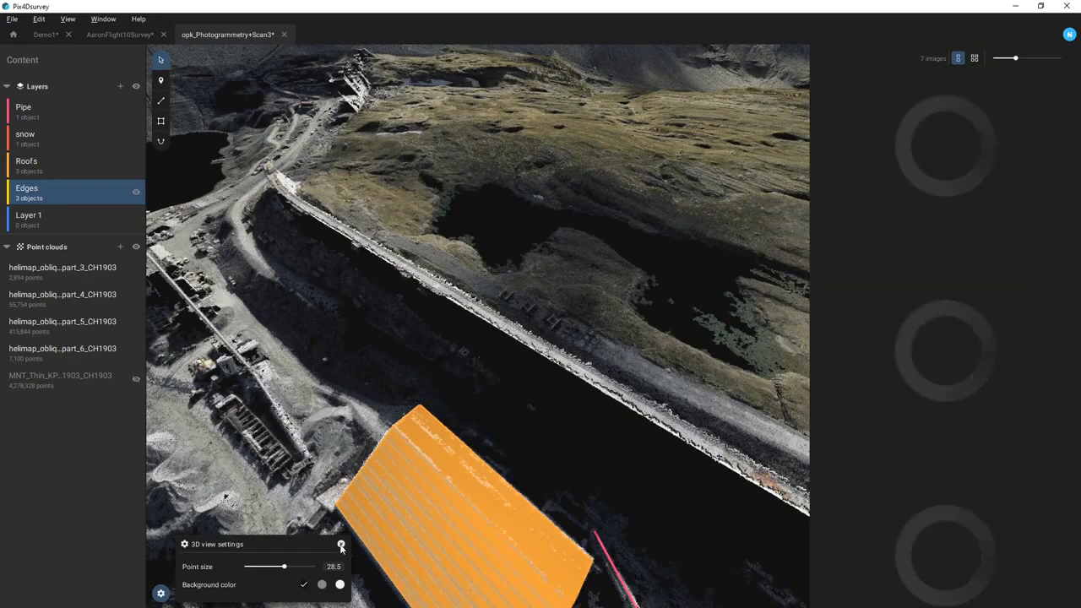
pyautogui.click(341, 544)
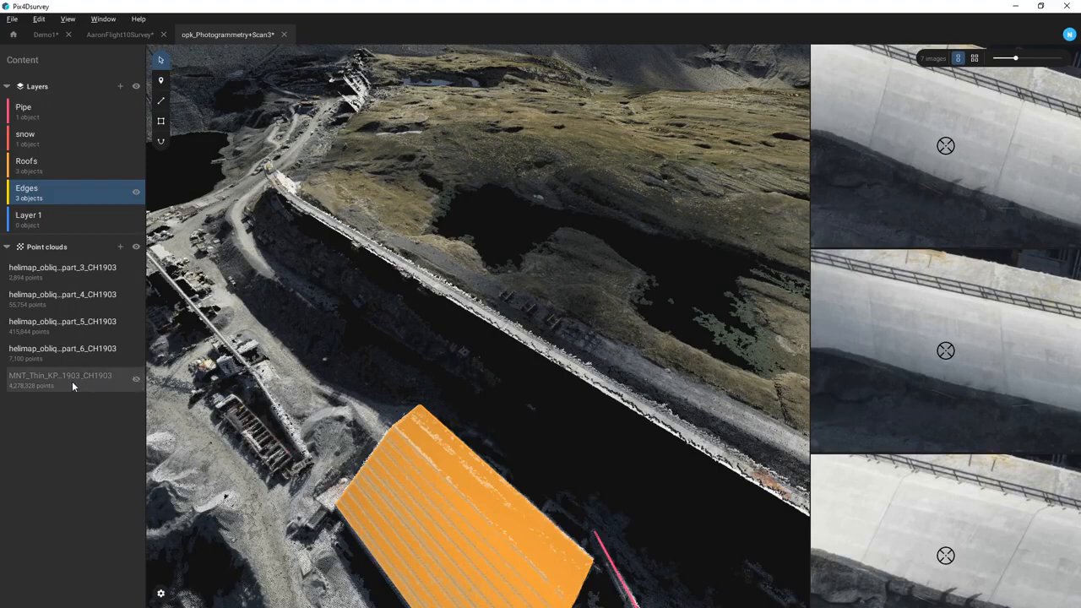
# - Show the MNT_Thin_KP terrain cloud again and pick a point on the dam wall
pyautogui.click(136, 382)
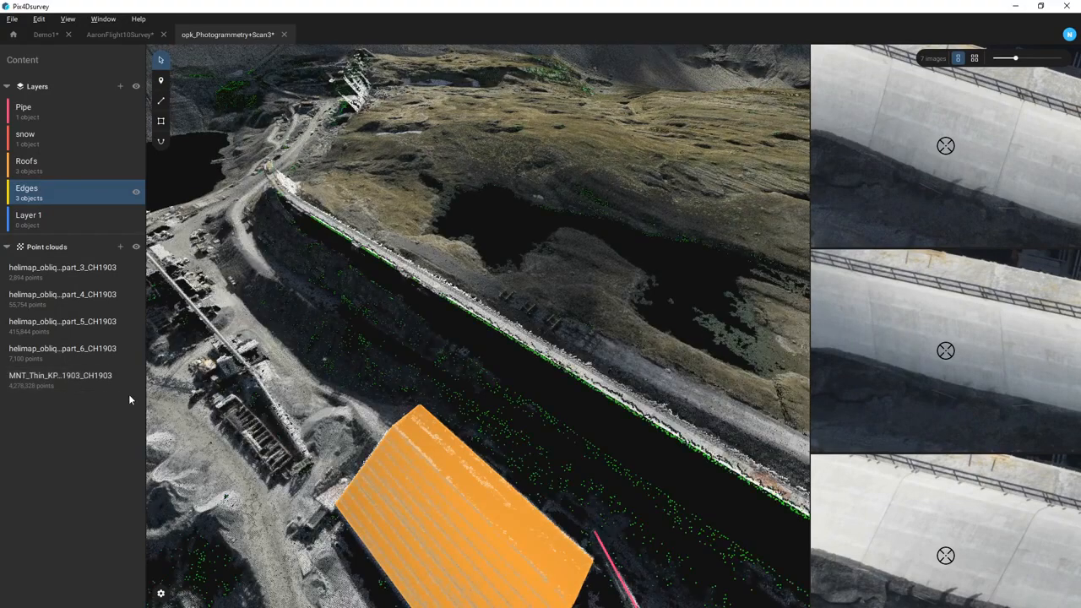
pyautogui.click(608, 461)
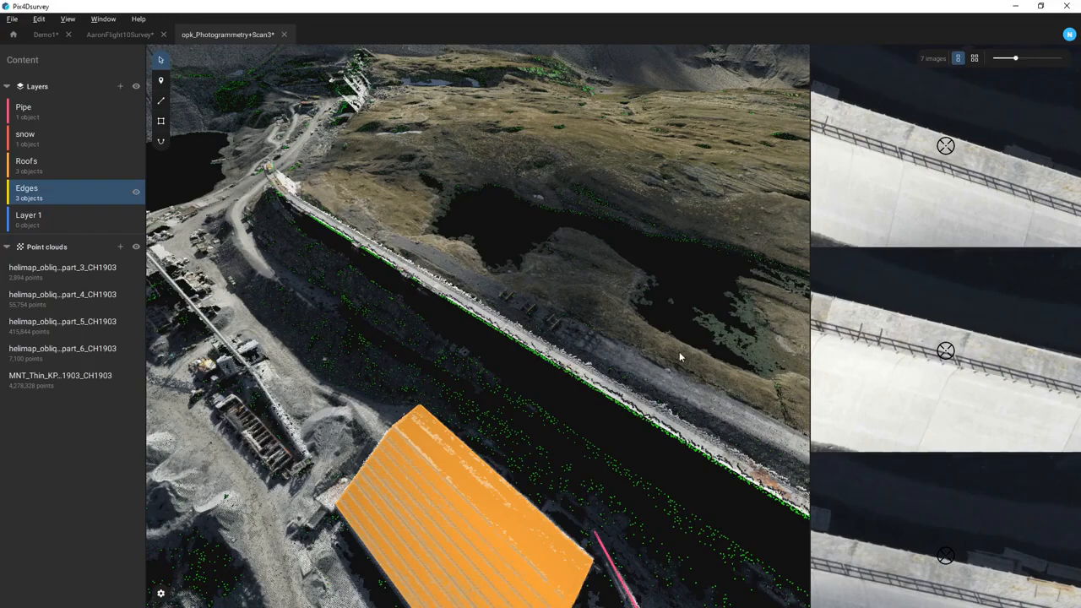
pyautogui.scroll(-1, 667, 361)
pyautogui.scroll(-3, 667, 363)
pyautogui.scroll(-8, 667, 367)
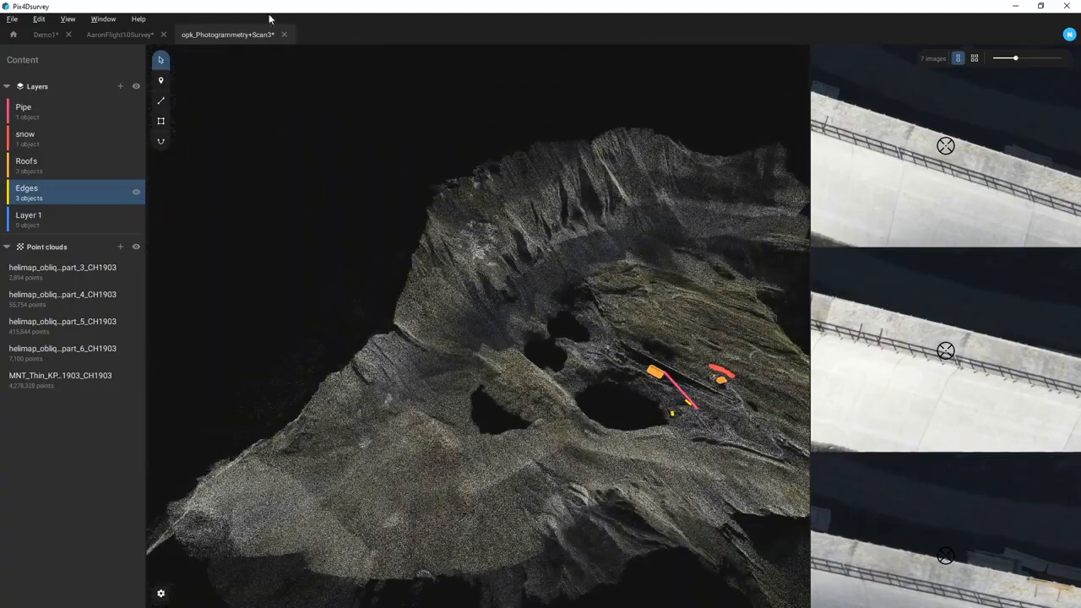
# - Turn on View > Cameras to show camera positions, then hide them again
pyautogui.click(67, 18)
pyautogui.click(71, 33)
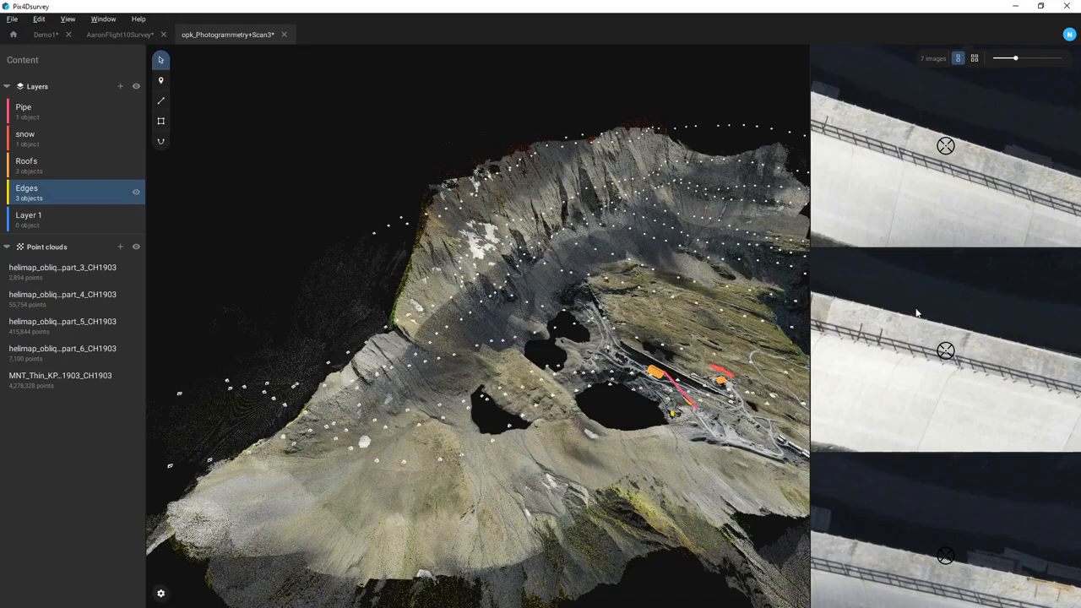
pyautogui.scroll(-2, 951, 412)
pyautogui.scroll(-5, 952, 412)
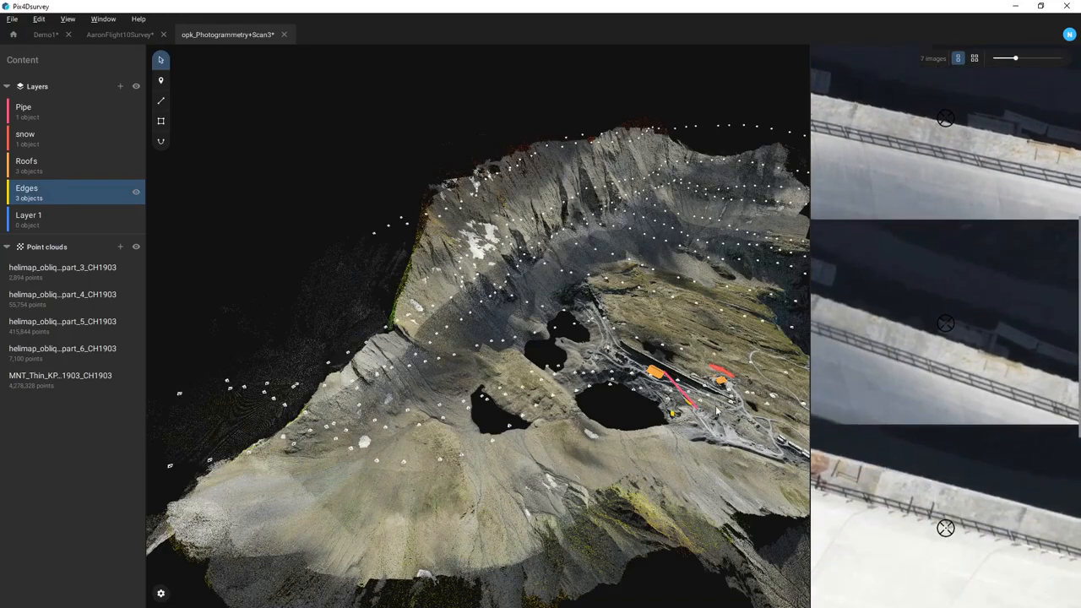
pyautogui.click(68, 19)
pyautogui.click(73, 54)
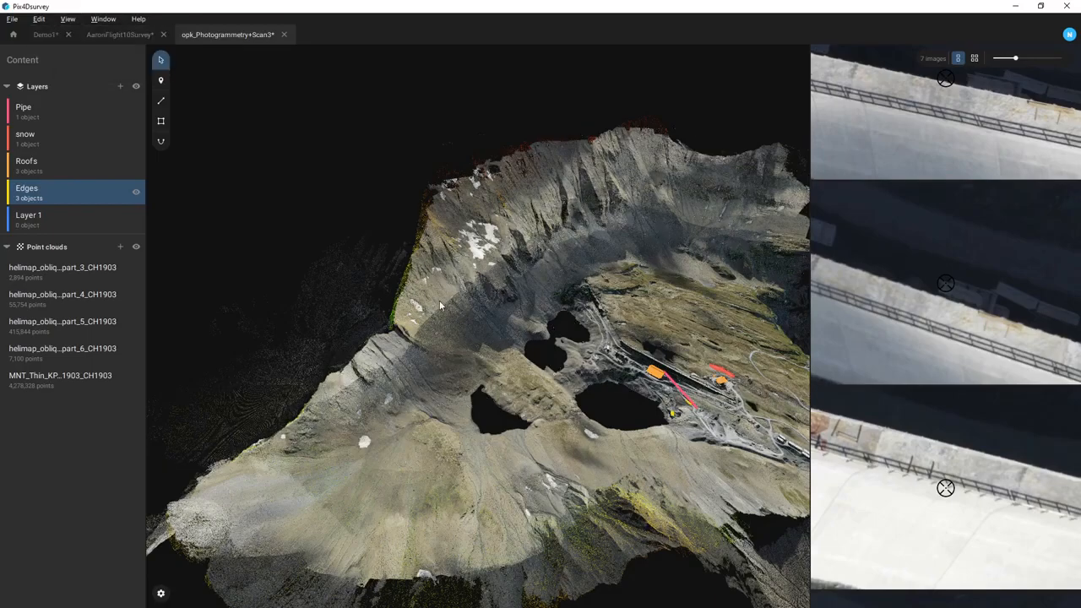
# - Orbit and zoom around the road and orange roof
pyautogui.scroll(2, 669, 377)
pyautogui.scroll(5, 671, 376)
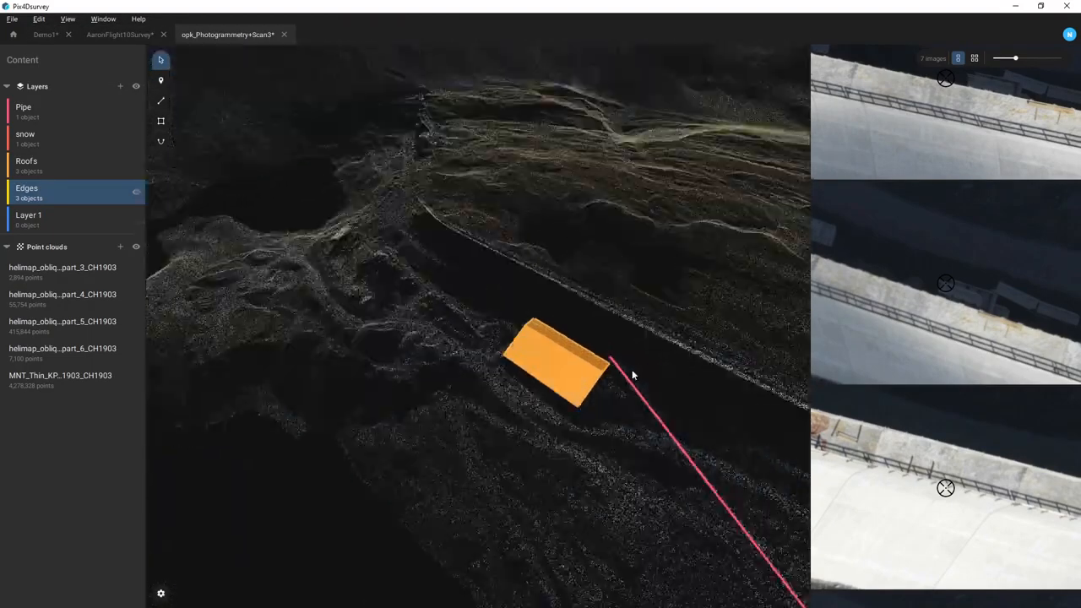
pyautogui.moveTo(632, 369); pyautogui.dragTo(442, 422)
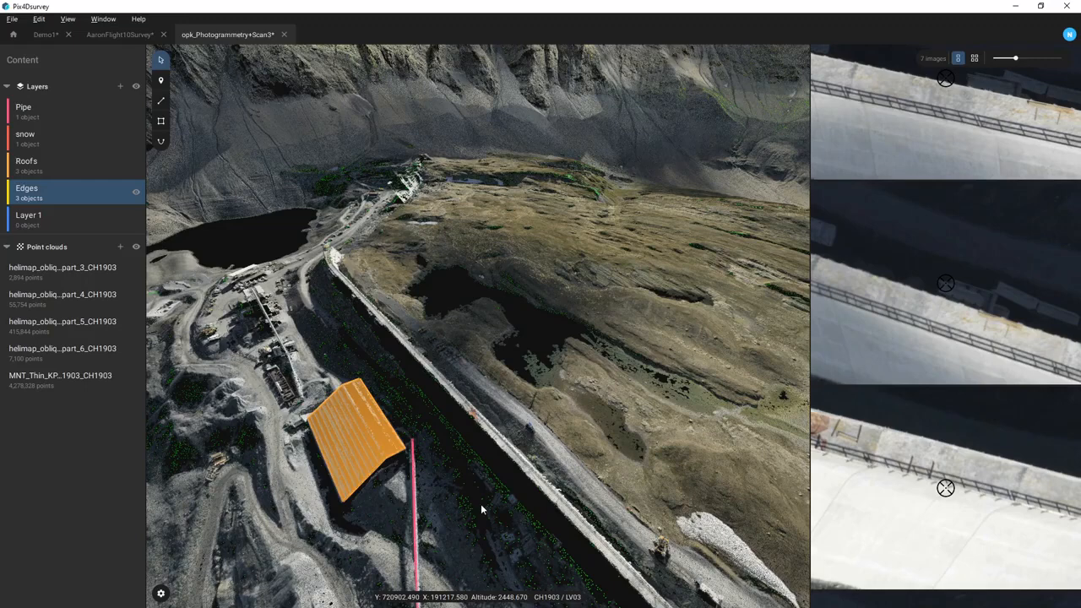
pyautogui.scroll(3, 449, 431)
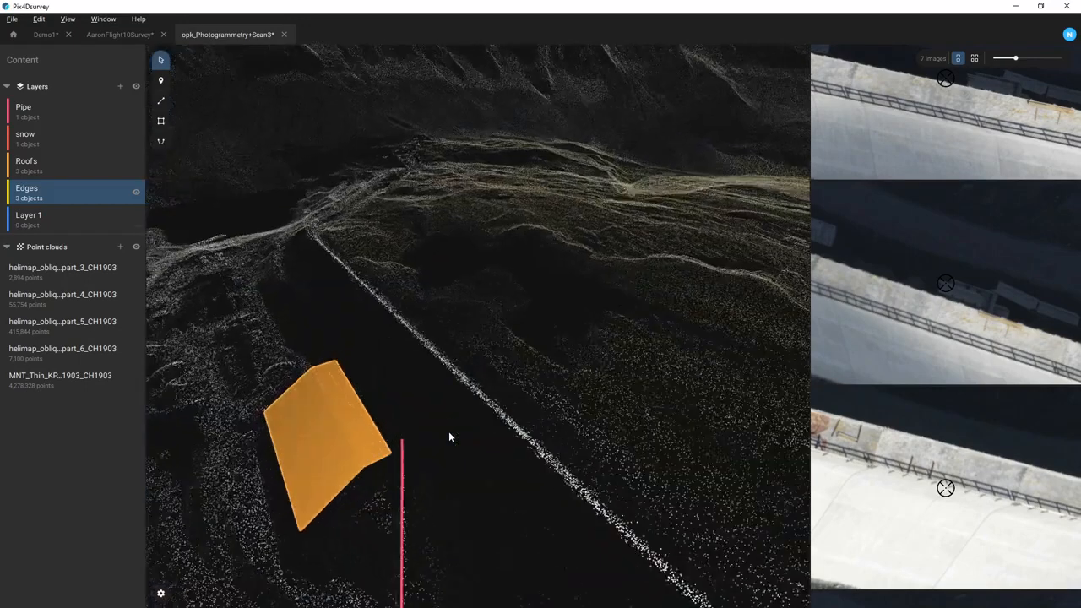
pyautogui.scroll(-2, 448, 431)
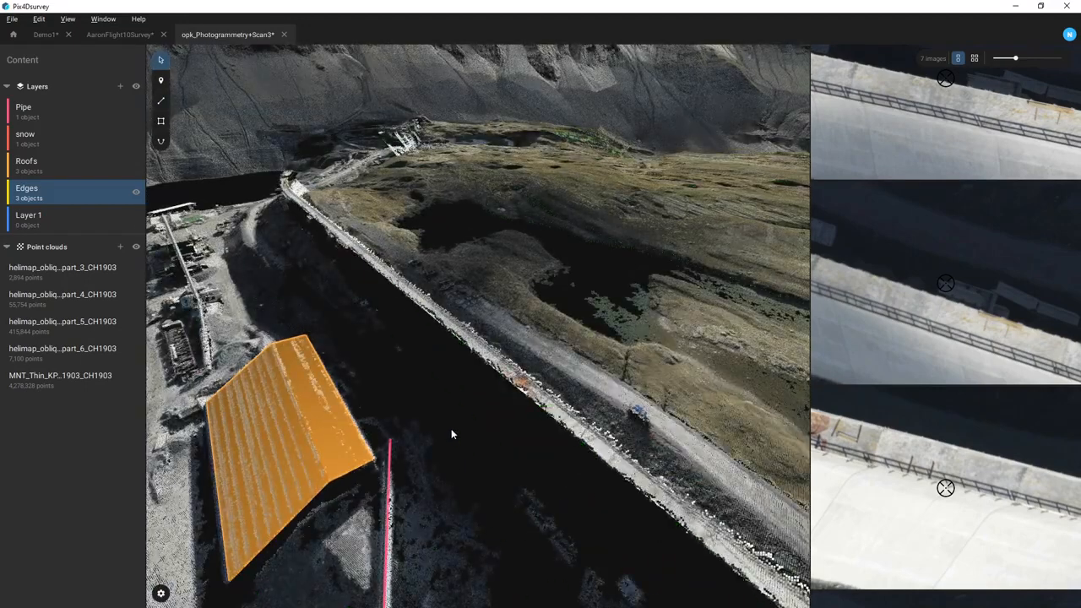
# - Trace polyline vertices along the channel and create a new layer named 'temp'
pyautogui.click(161, 100)
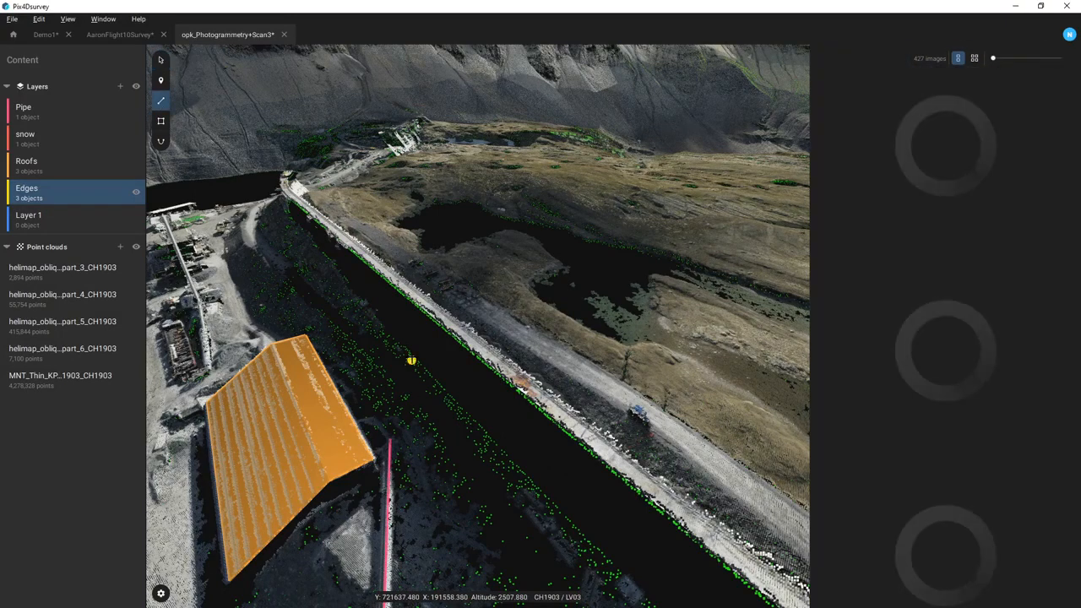
pyautogui.click(411, 360)
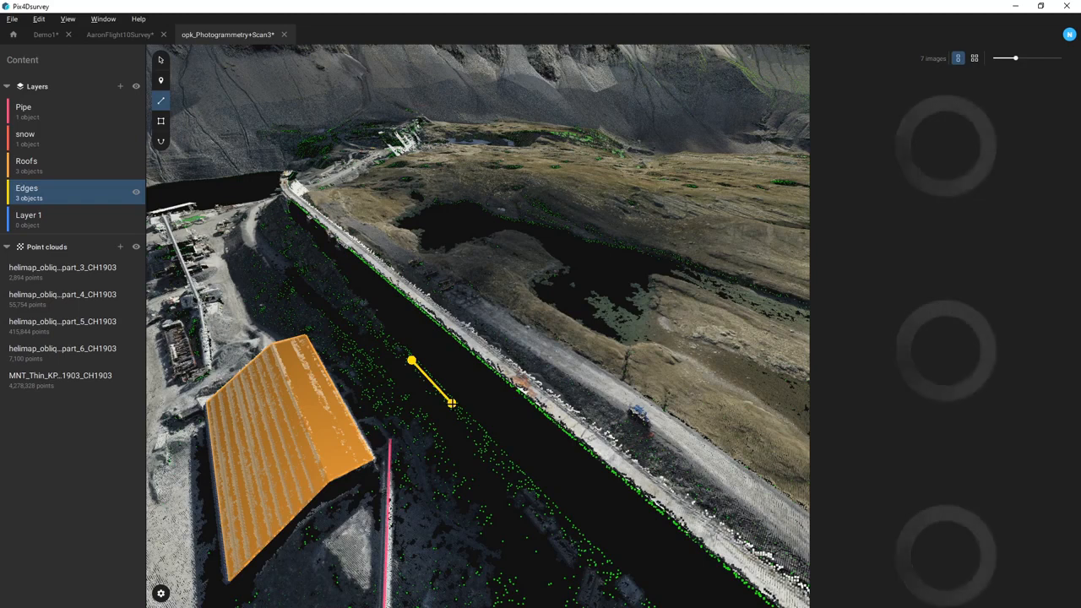
pyautogui.click(452, 404)
pyautogui.click(511, 461)
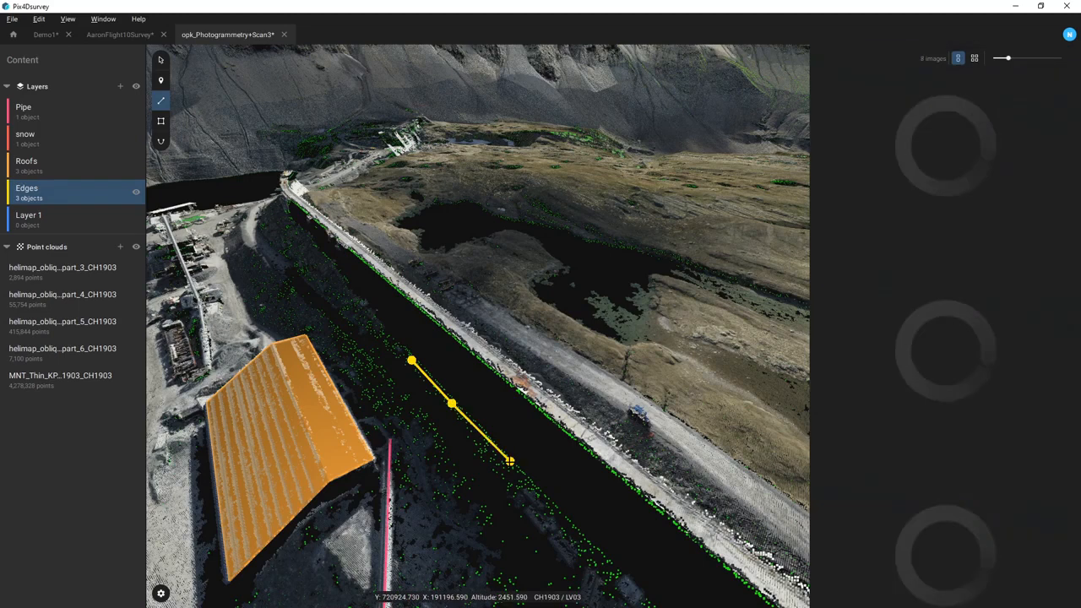
pyautogui.click(120, 86)
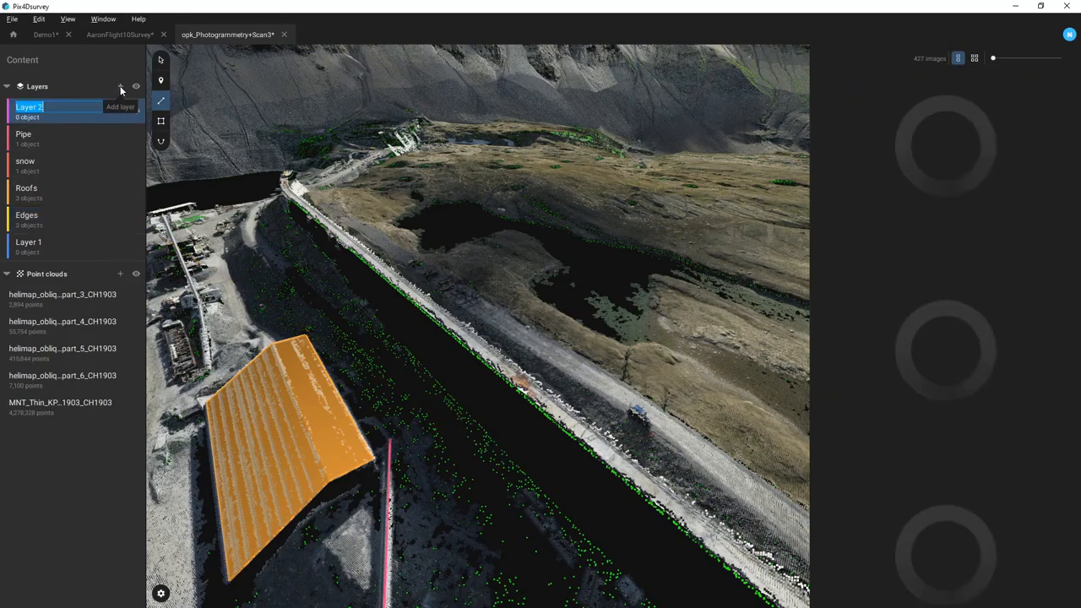
pyautogui.write('te')
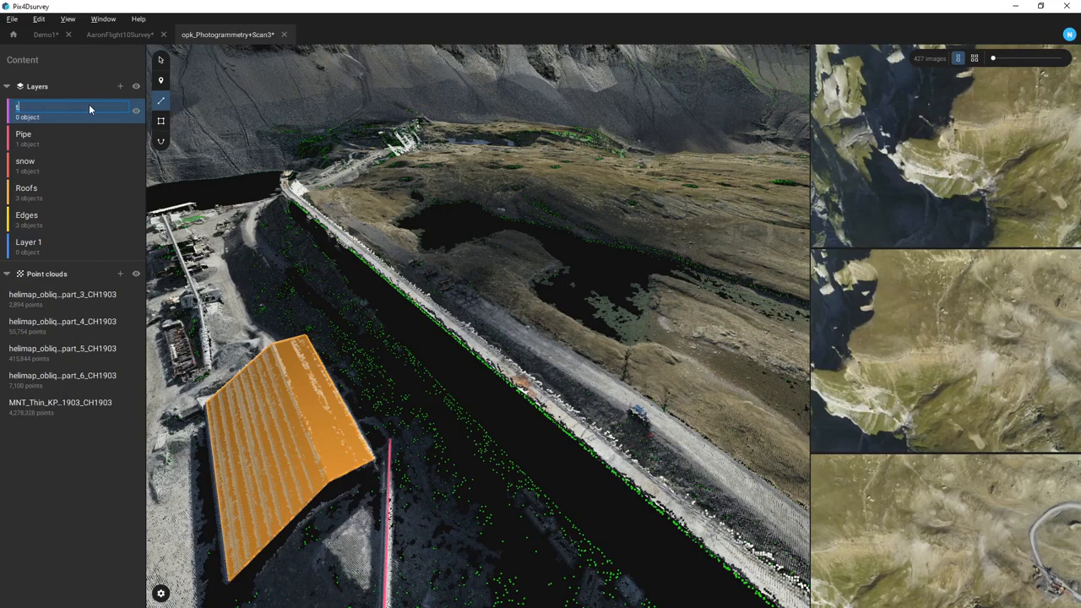
pyautogui.write('mp')
pyautogui.press('Return')
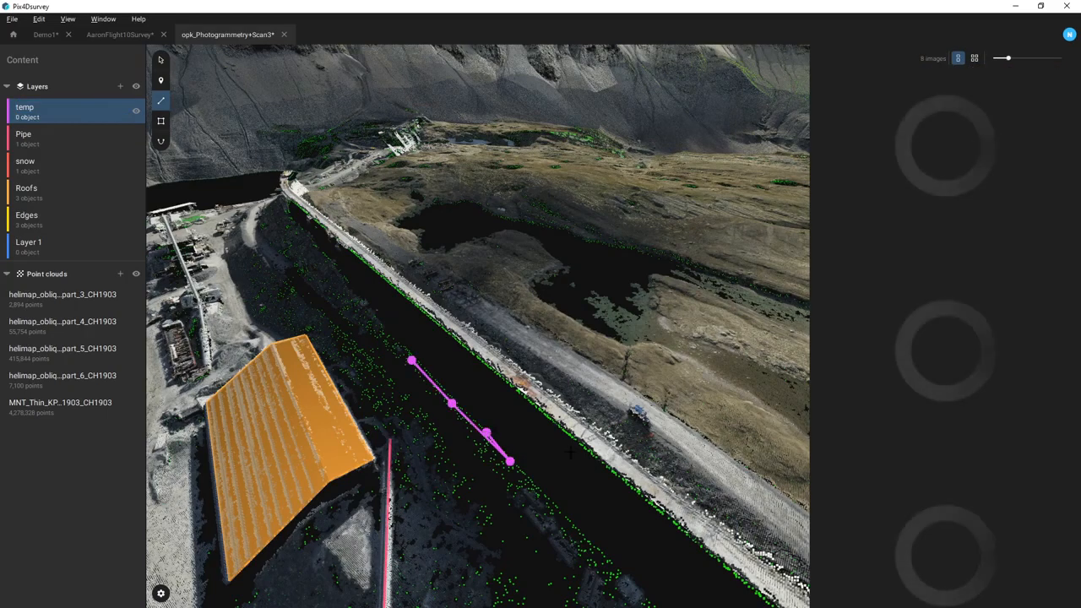
# - Finish the 56.675 m polyline on layer temp and return to the Recent projects page
pyautogui.rightClick(538, 489)
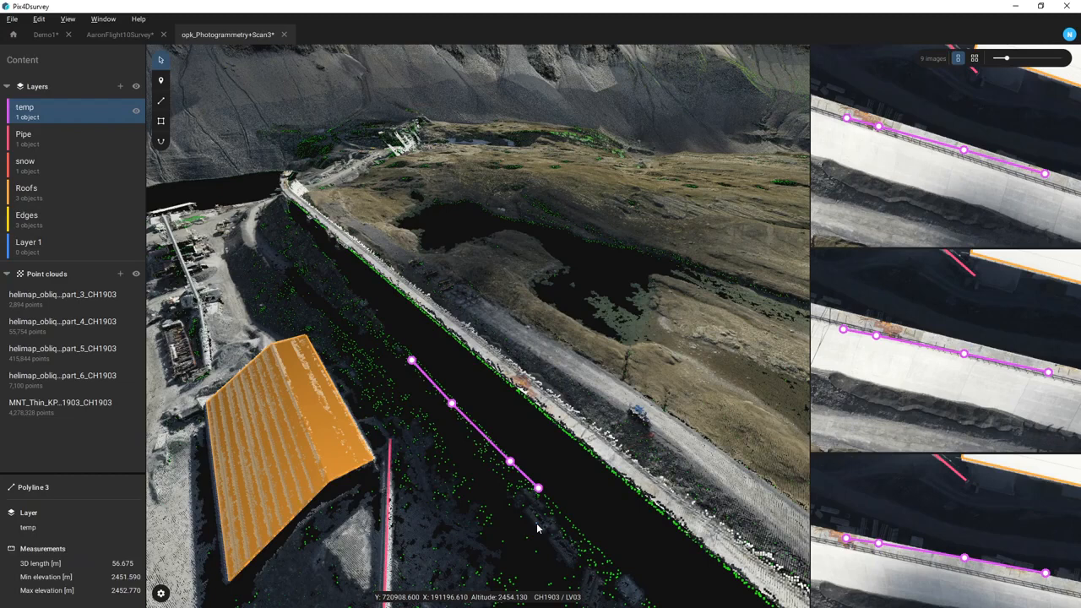
pyautogui.click(12, 34)
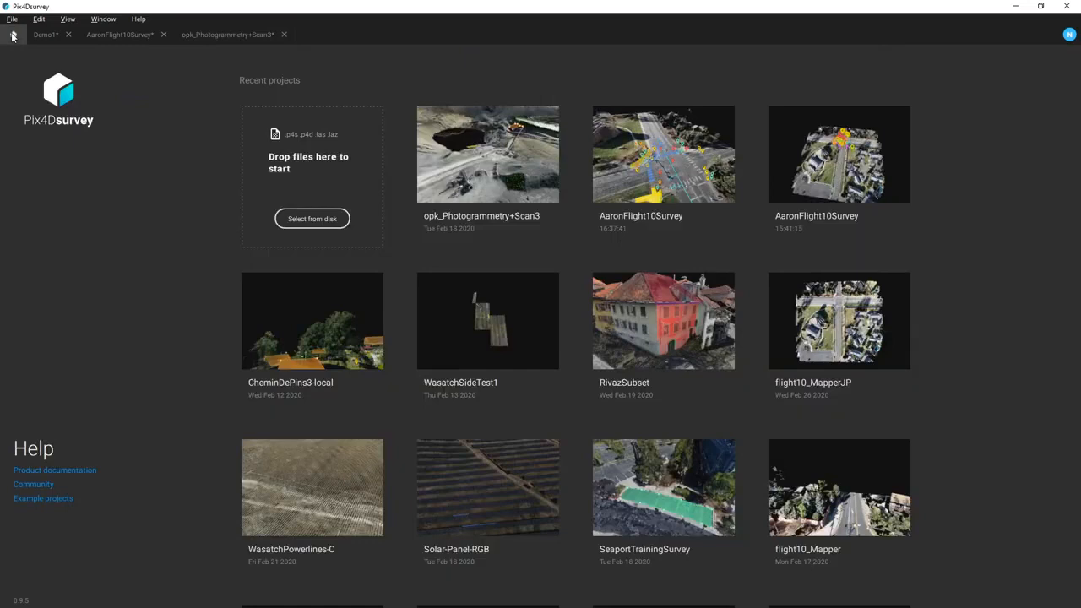
# - Open the RivazSubset project from Recent projects
pyautogui.click(652, 352)
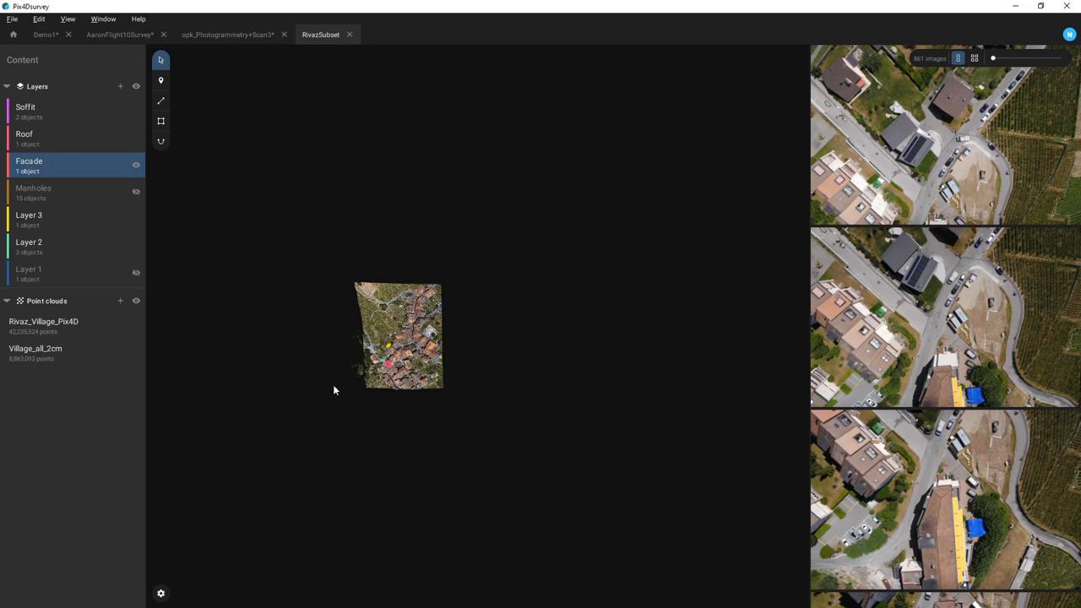
# - Hide the Village_all_2cm cloud and the Soffit and Facade layers in a perspective view
pyautogui.click(136, 351)
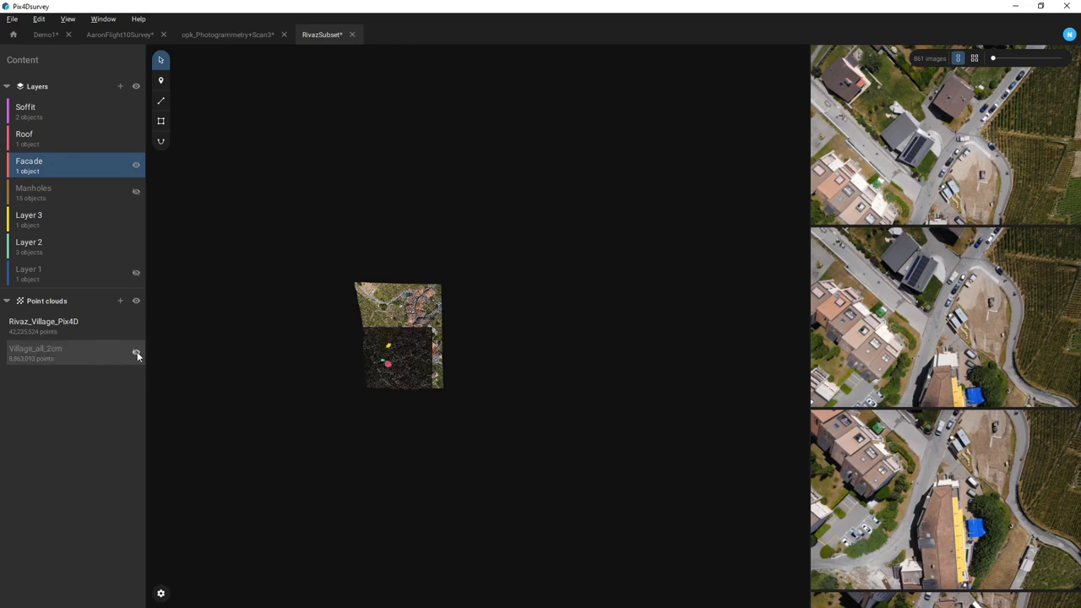
pyautogui.scroll(5, 383, 363)
pyautogui.moveTo(382, 362); pyautogui.dragTo(473, 297)
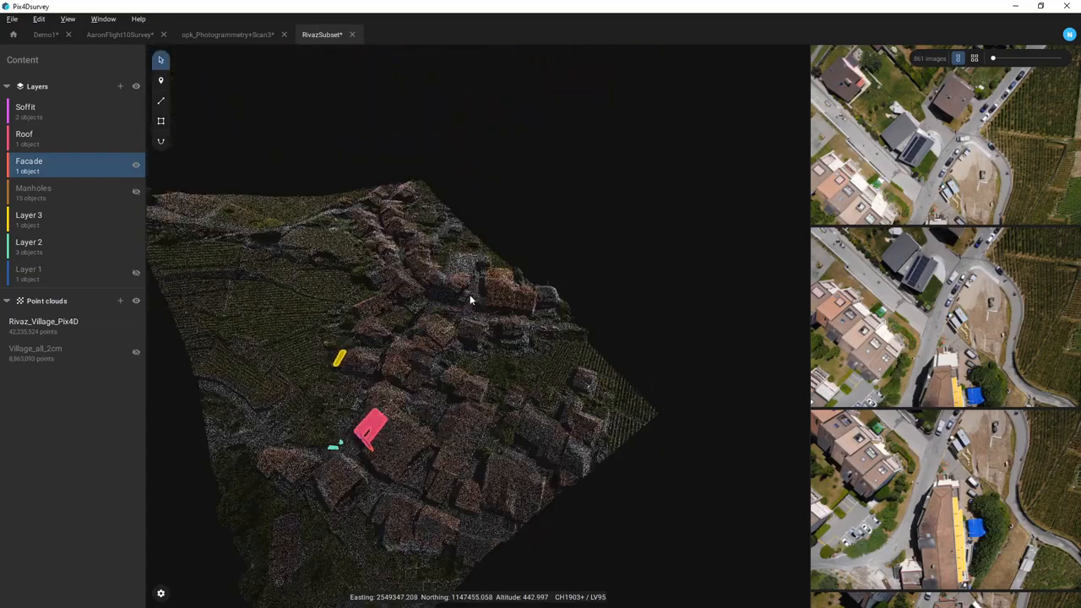
pyautogui.click(136, 109)
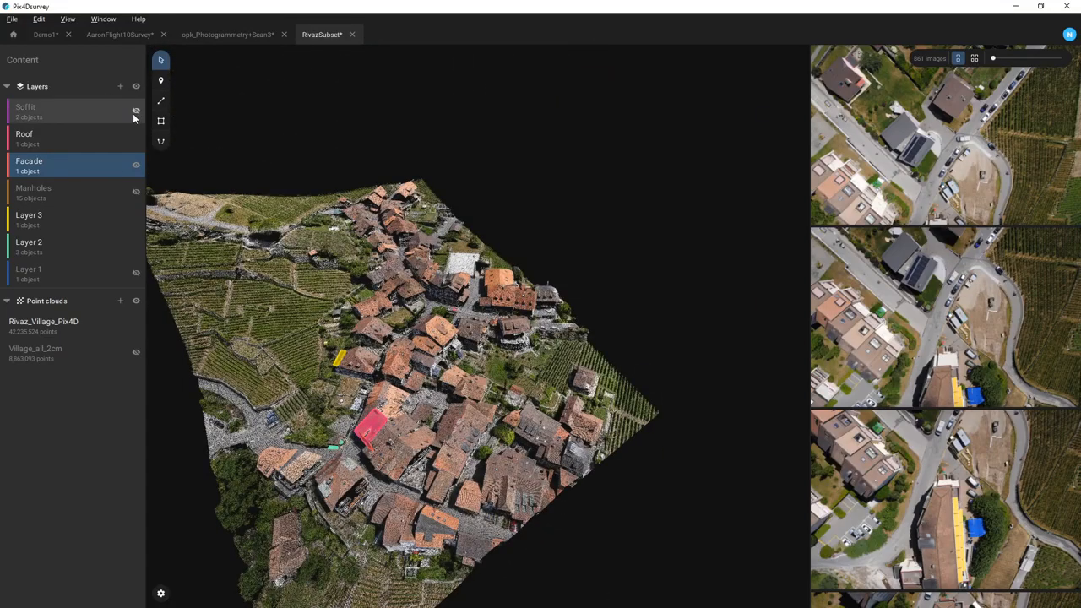
pyautogui.click(136, 137)
pyautogui.click(136, 163)
pyautogui.click(136, 137)
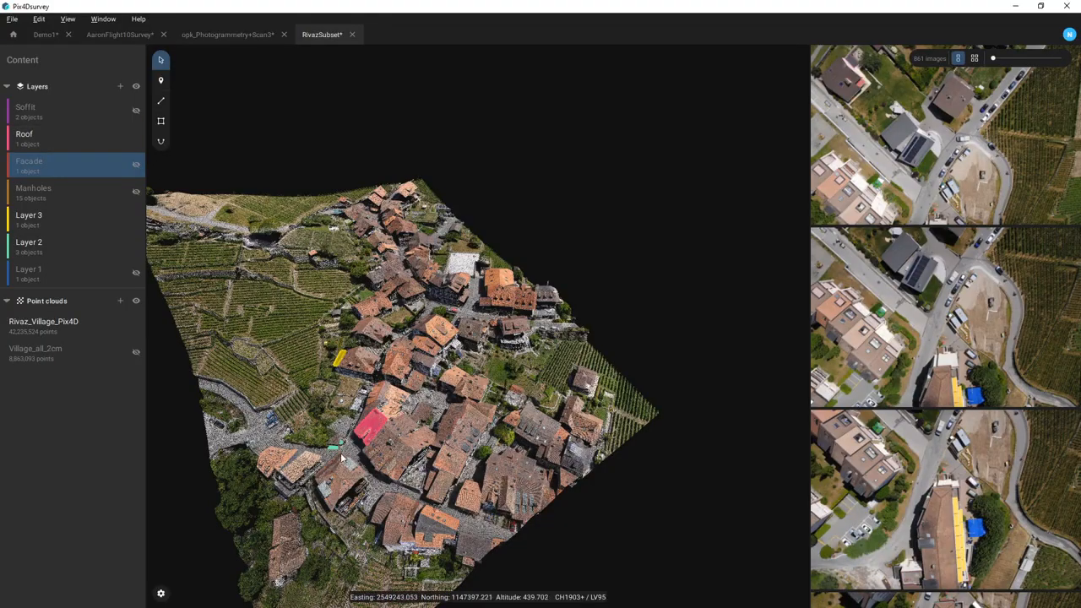
# - Orbit to center the red roof and hide the Roof layer to expose the bare roof
pyautogui.scroll(5, 342, 461)
pyautogui.moveTo(356, 447); pyautogui.dragTo(575, 456)
pyautogui.moveTo(385, 406); pyautogui.dragTo(460, 389)
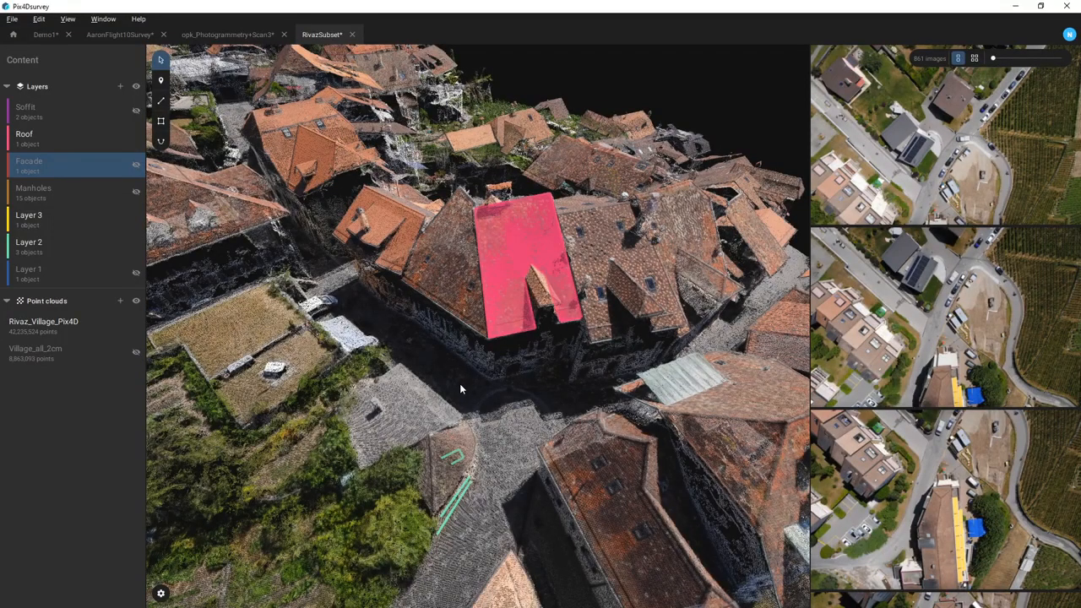
pyautogui.moveTo(325, 271); pyautogui.dragTo(269, 269)
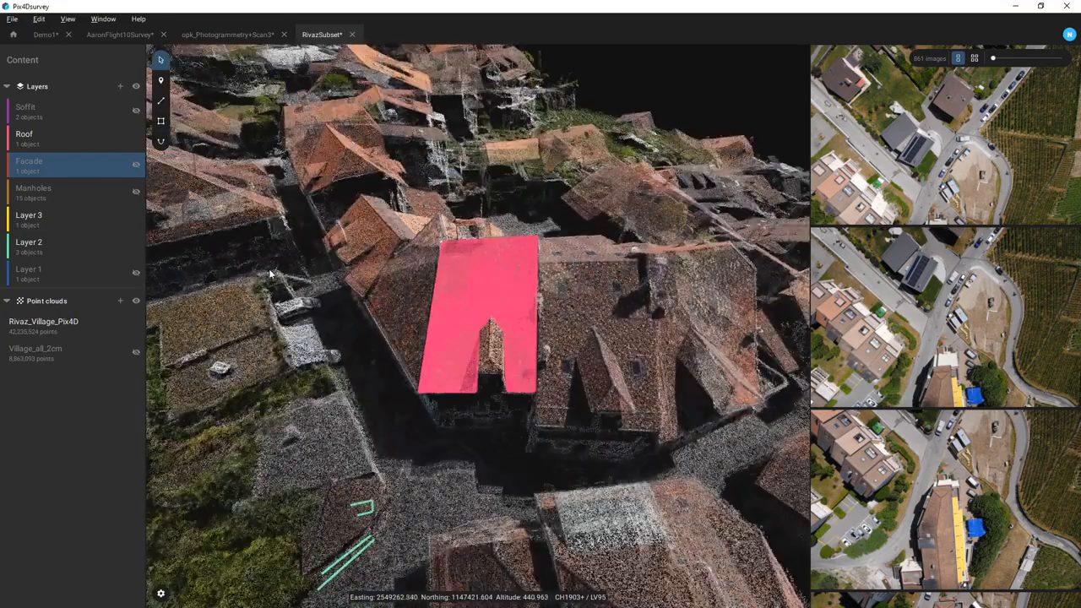
pyautogui.moveTo(435, 451); pyautogui.dragTo(460, 494)
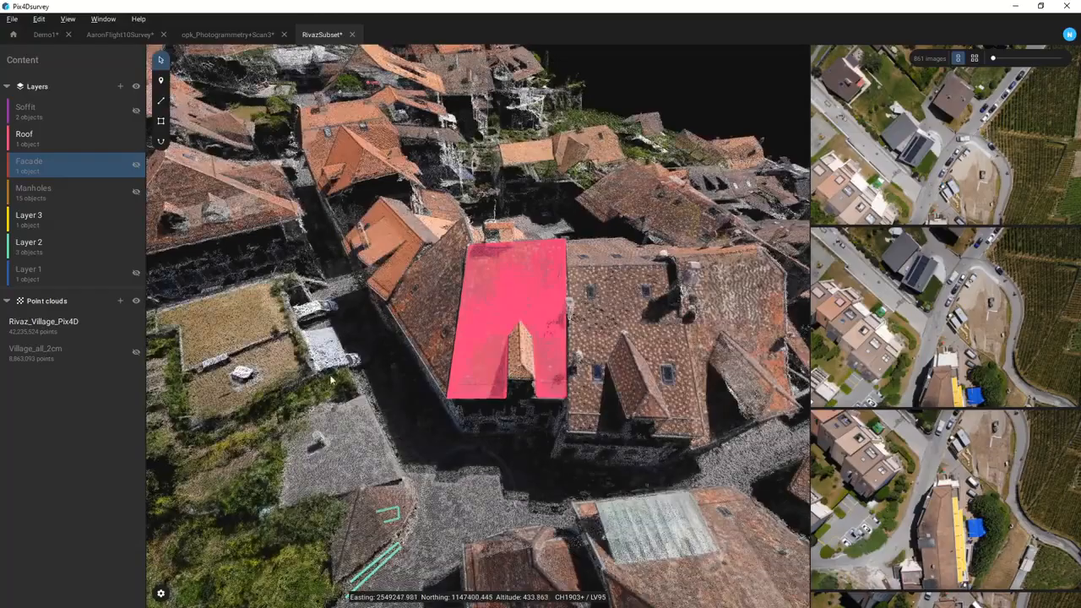
pyautogui.click(134, 138)
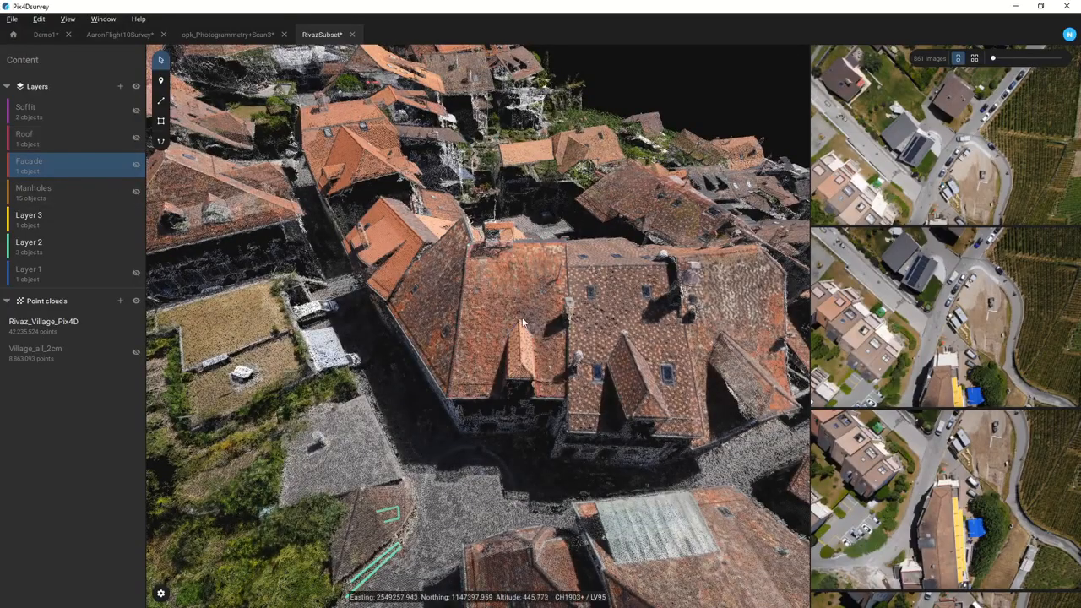
# - Orbit around the bare roof and show the Roof layer again
pyautogui.scroll(5, 481, 313)
pyautogui.moveTo(498, 430); pyautogui.dragTo(594, 400)
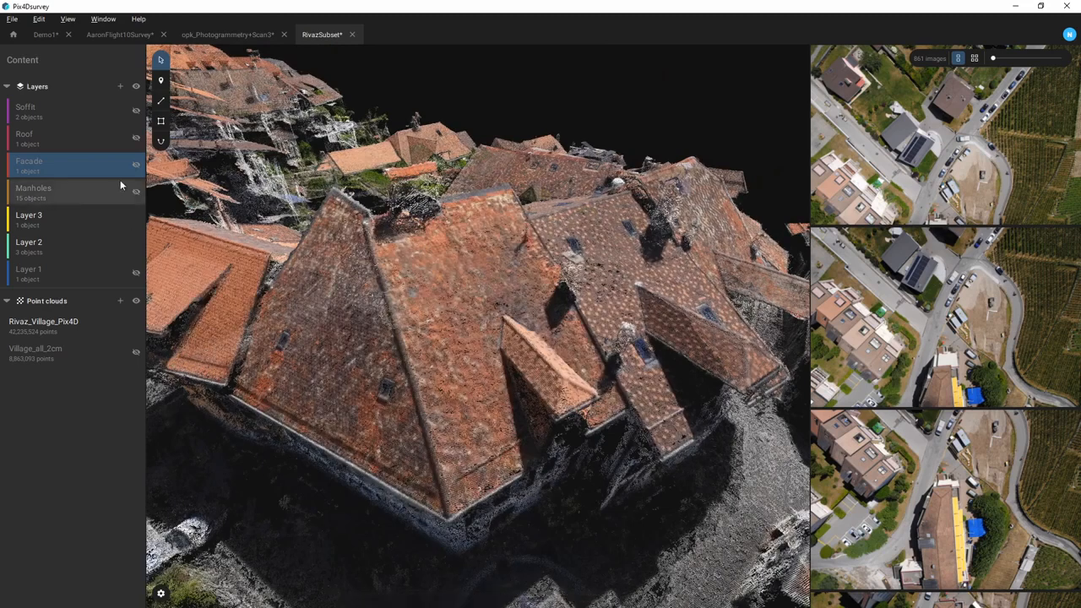
pyautogui.click(135, 138)
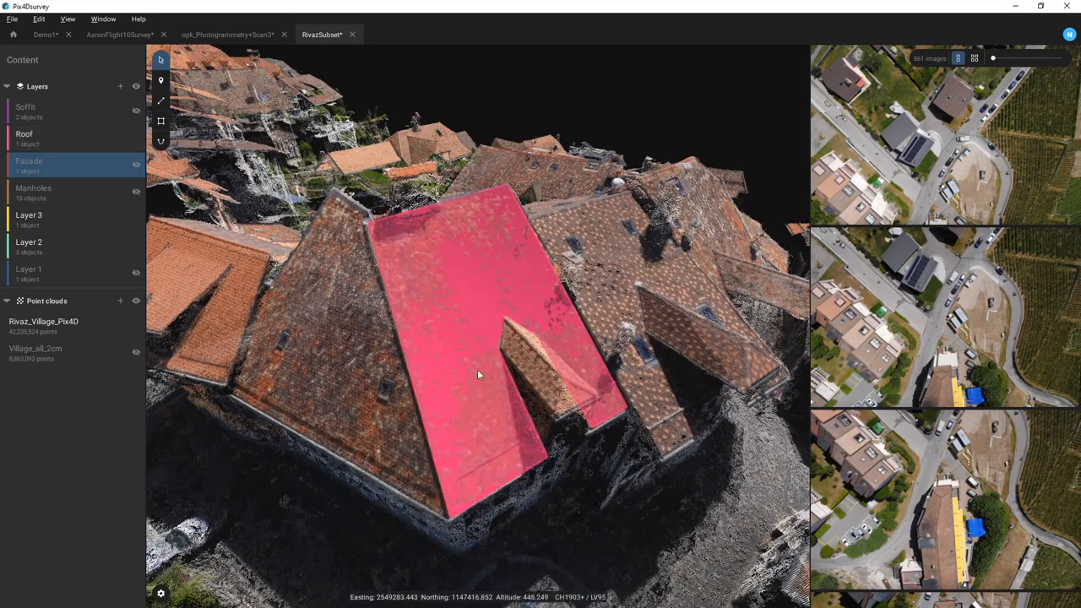
# - Select the 83.309 m² roof polygon's notch vertex and check it in enlarged source photos
pyautogui.moveTo(475, 410); pyautogui.dragTo(447, 384)
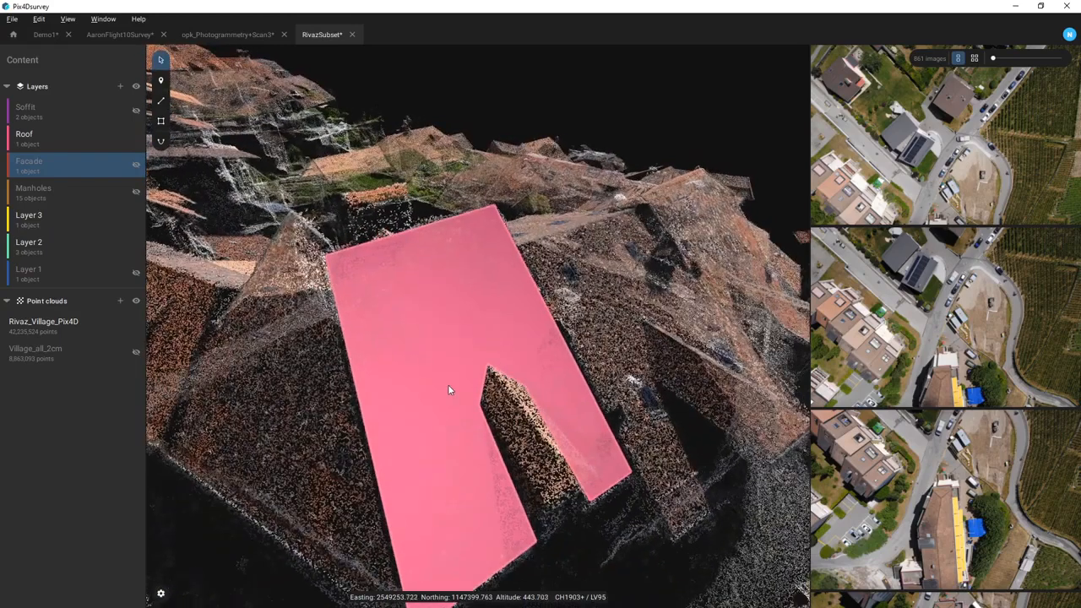
pyautogui.click(448, 381)
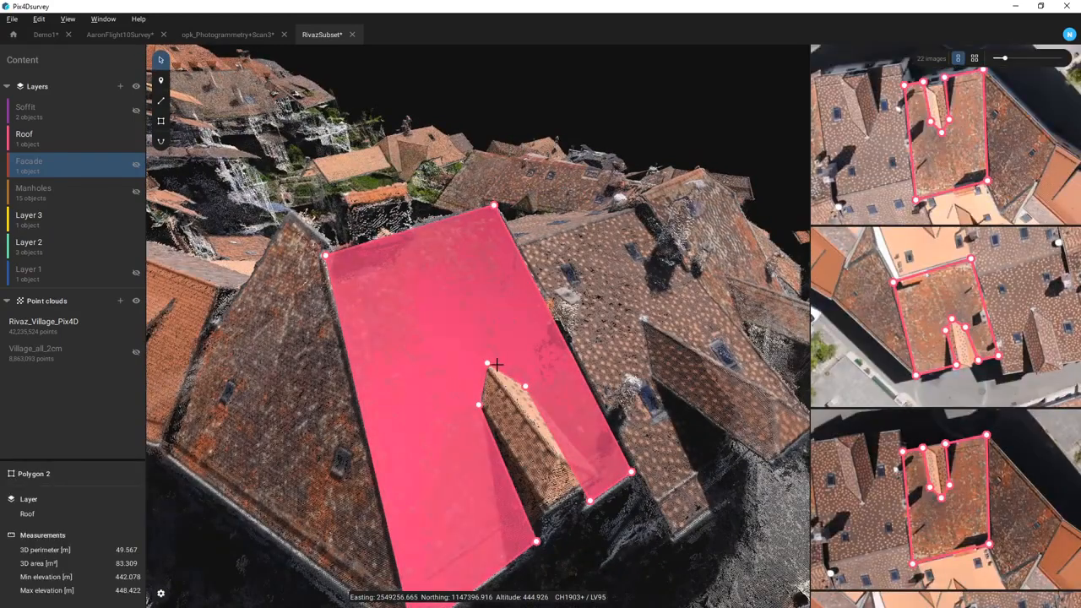
pyautogui.click(488, 364)
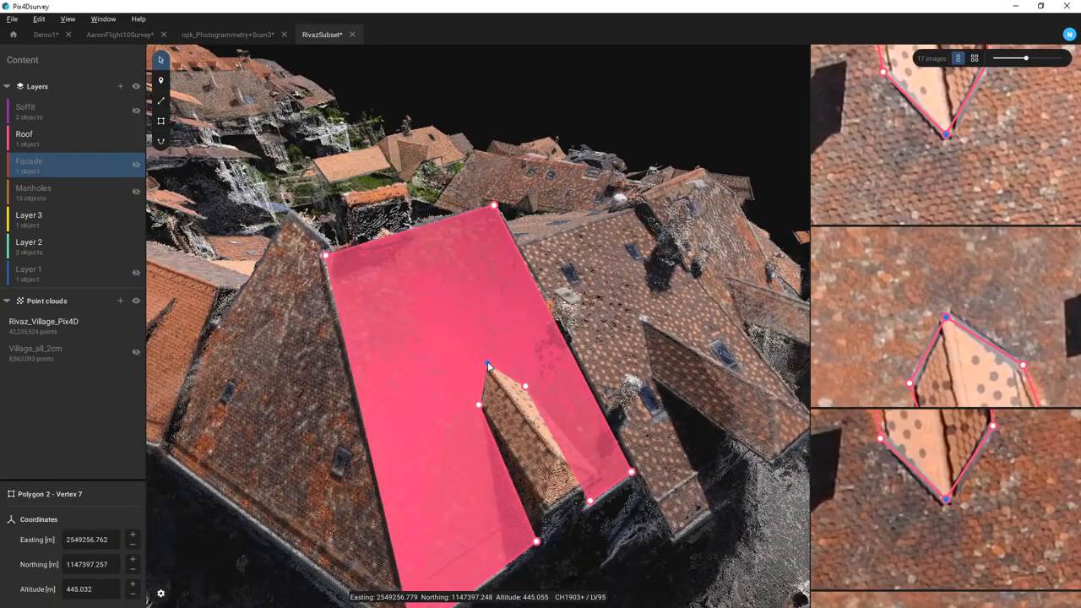
pyautogui.moveTo(1027, 60); pyautogui.dragTo(1038, 59)
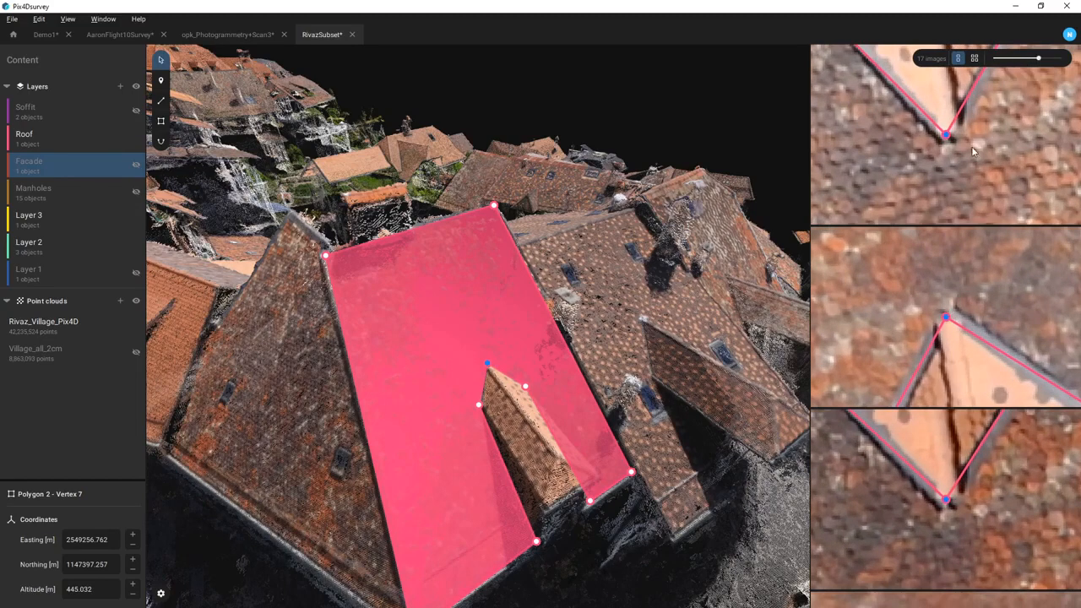
pyautogui.scroll(-2, 970, 524)
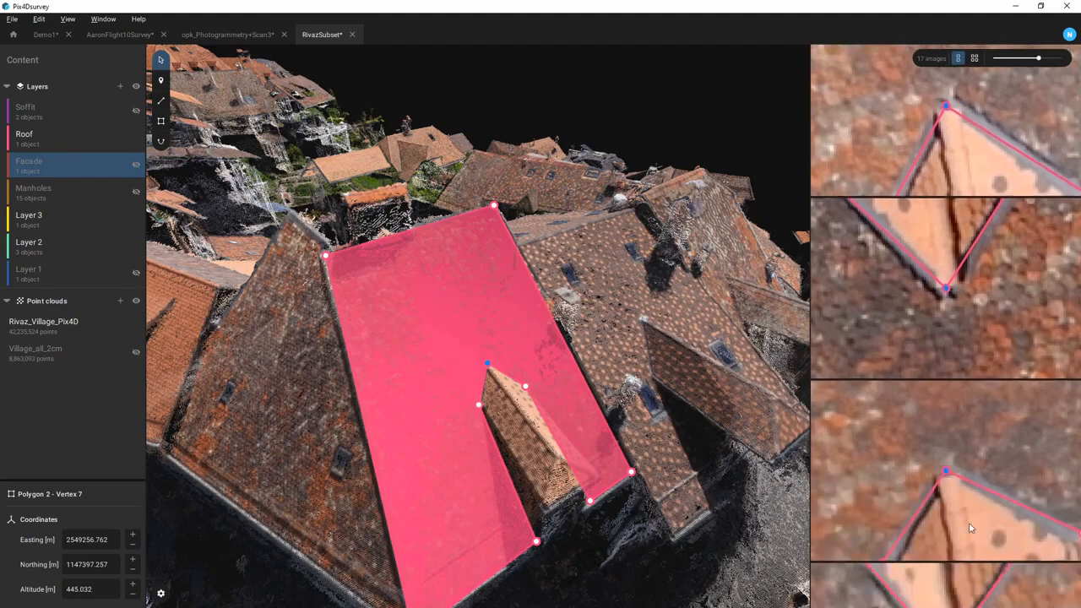
pyautogui.scroll(-1, 968, 518)
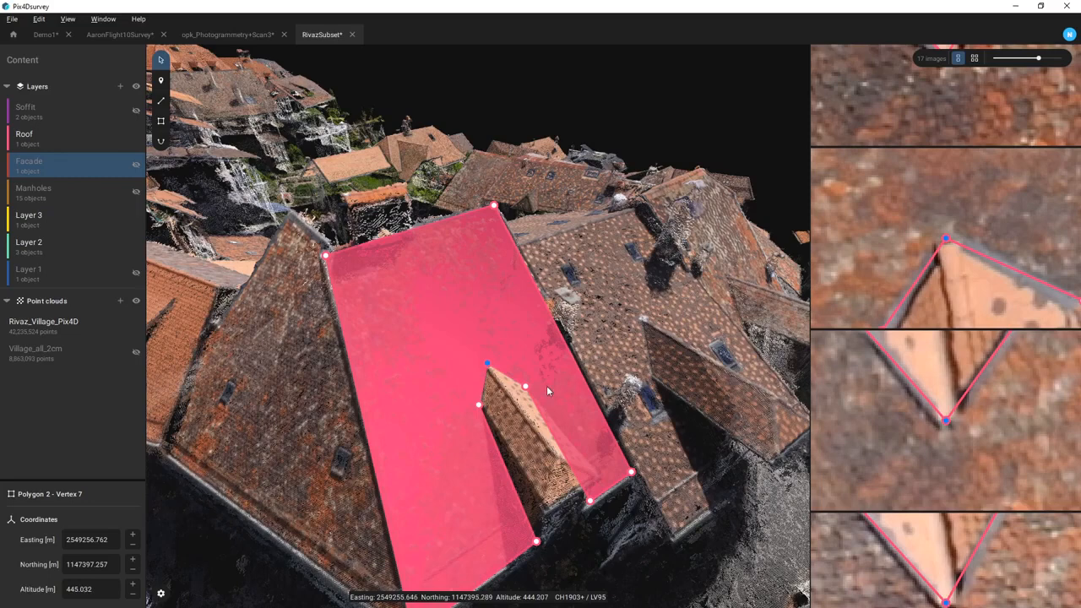
pyautogui.press('Escape')
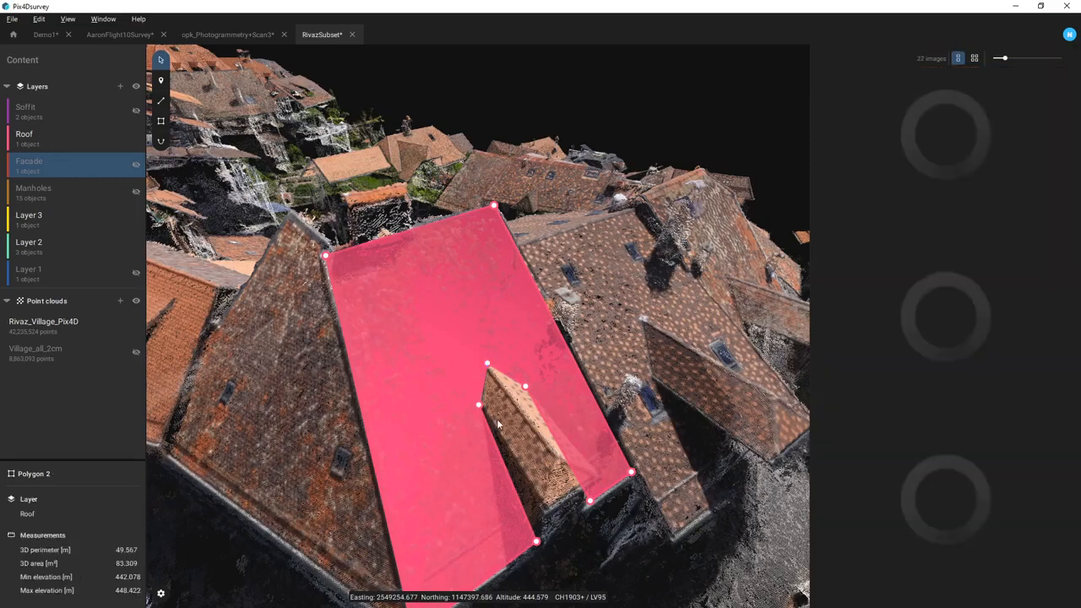
# - Deselect the roof polygon and orbit to a low oblique view of the building
pyautogui.scroll(-3, 499, 423)
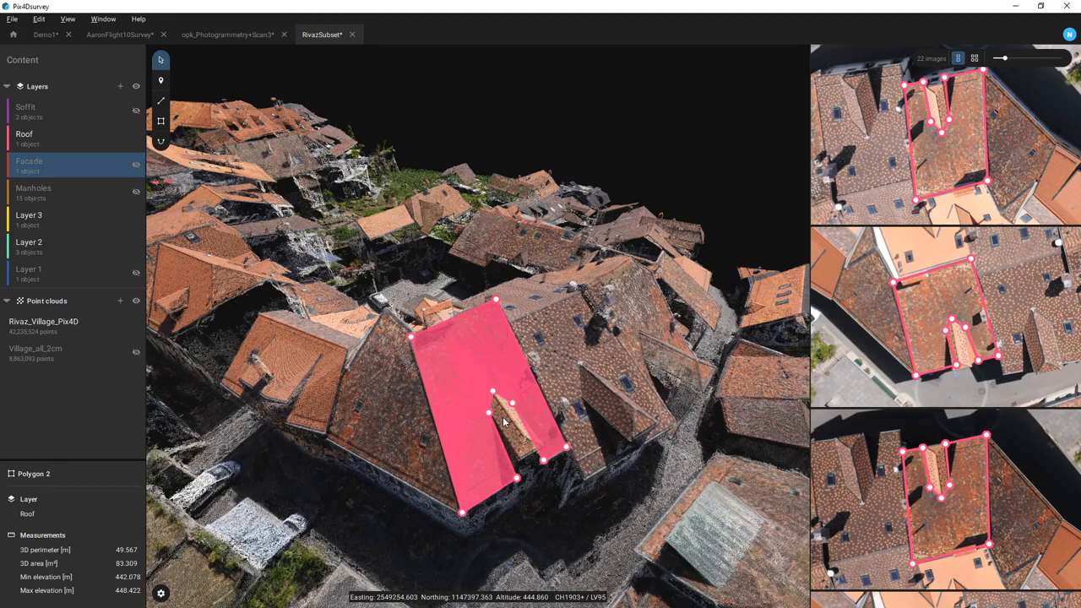
pyautogui.moveTo(503, 422); pyautogui.dragTo(479, 482)
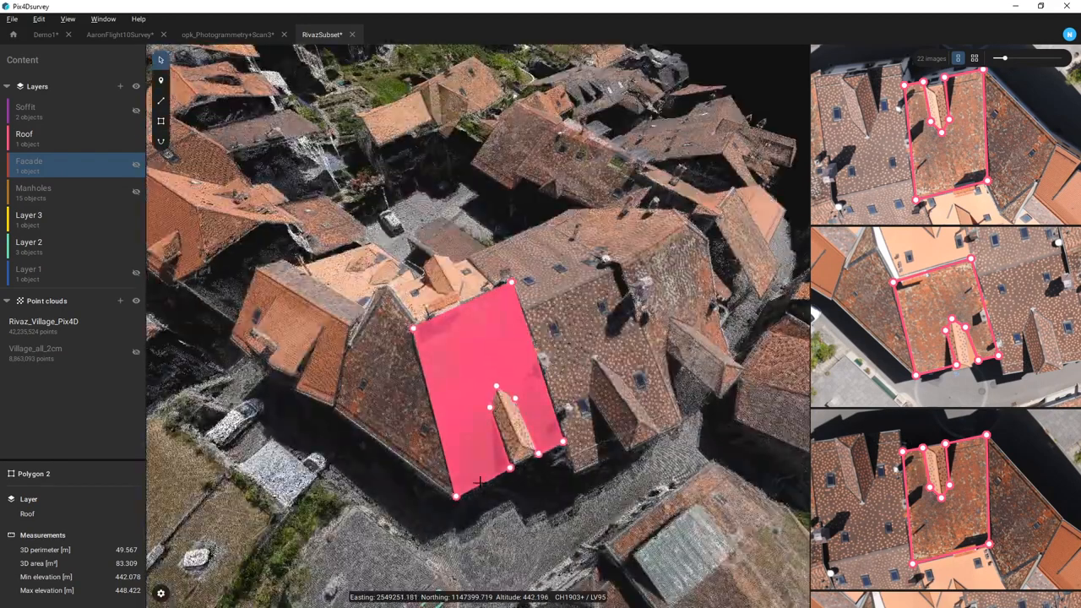
pyautogui.press('Escape')
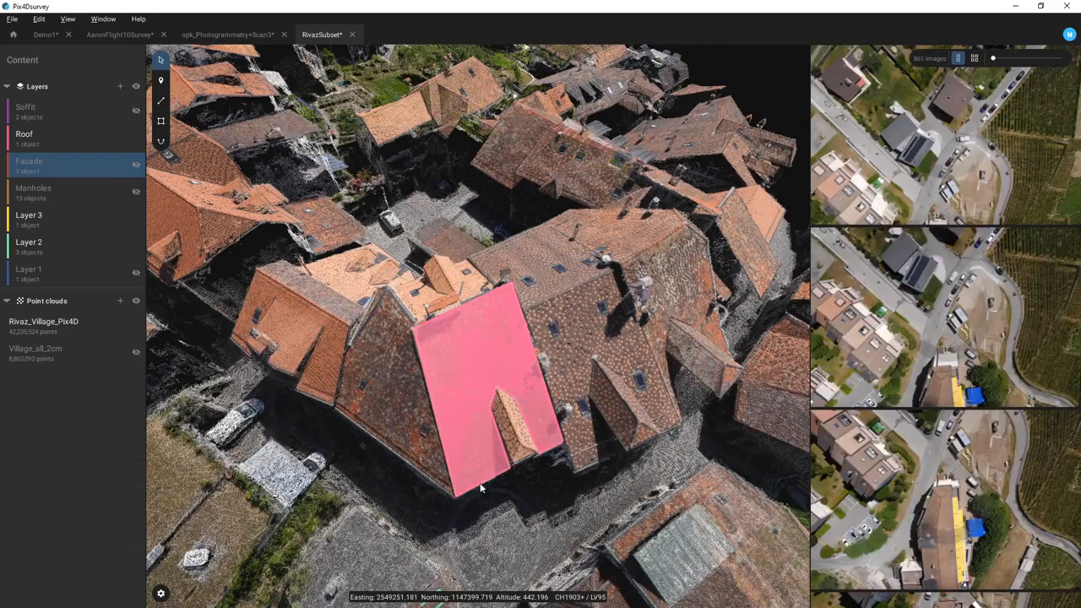
pyautogui.scroll(-5, 498, 540)
pyautogui.moveTo(498, 541); pyautogui.dragTo(508, 466)
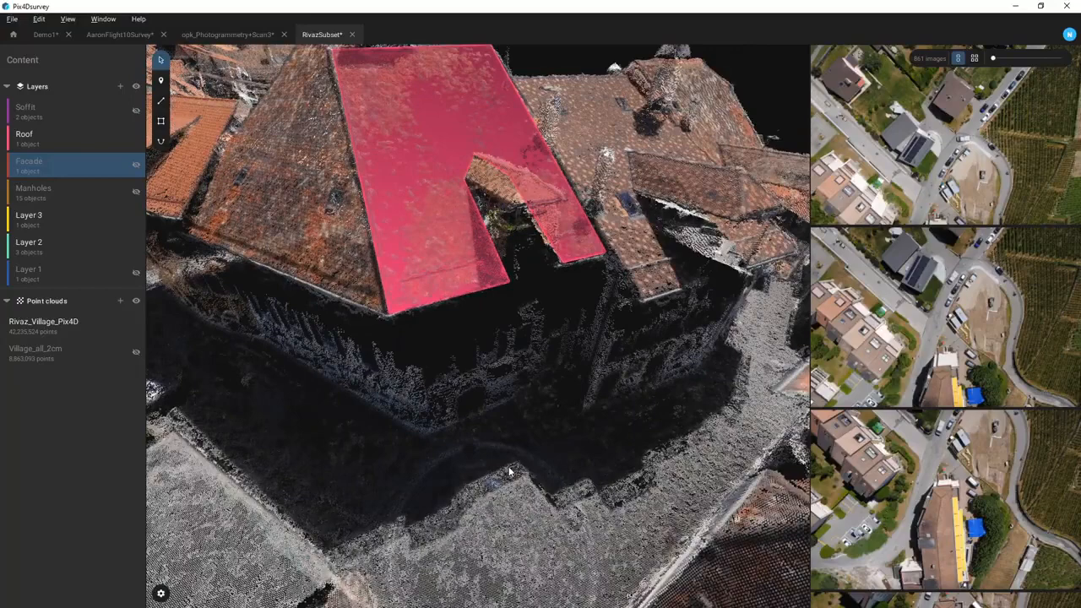
pyautogui.moveTo(434, 495); pyautogui.dragTo(497, 480)
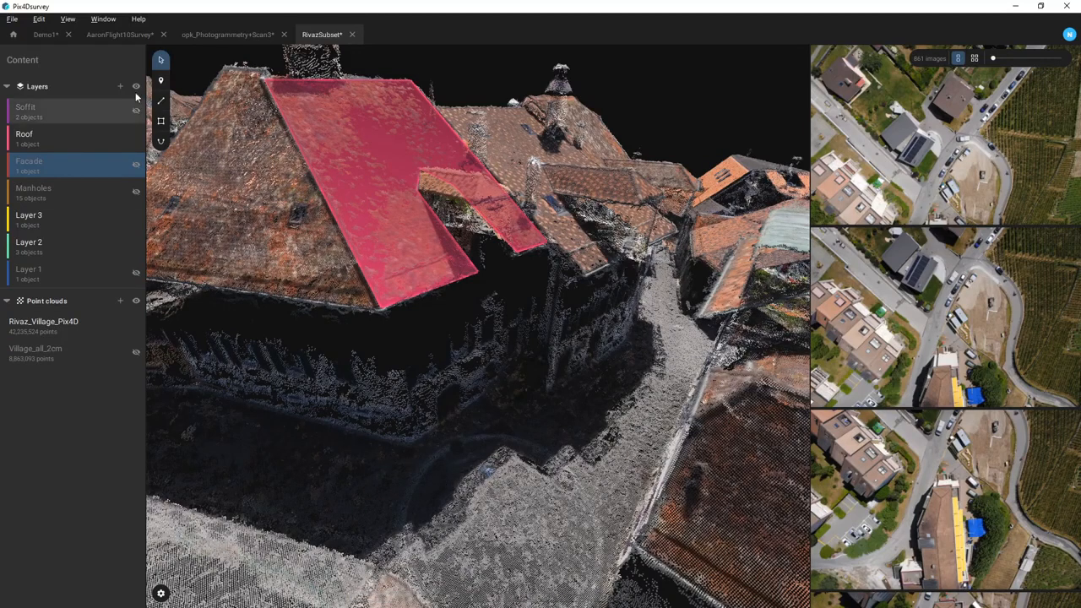
# - Draw a polyline from the ground up to the roof corner into a new Layer 4
pyautogui.click(161, 101)
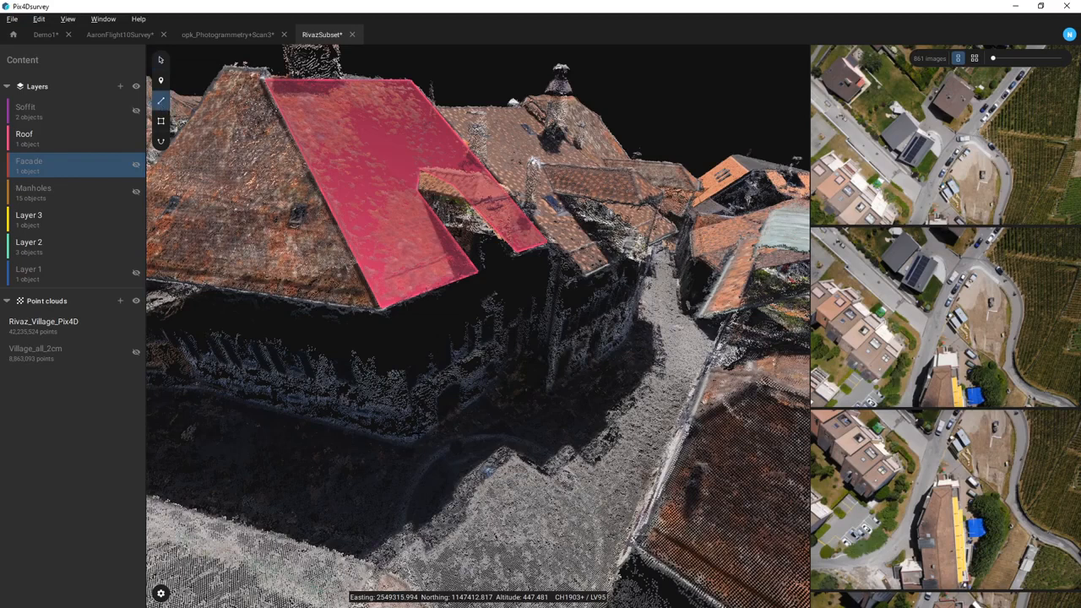
pyautogui.click(408, 439)
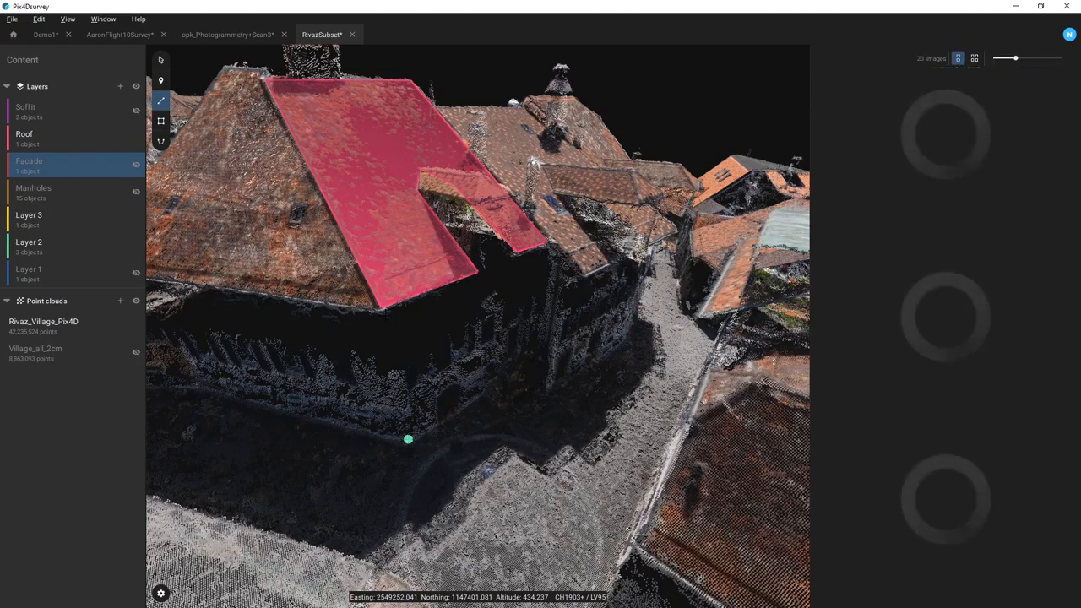
pyautogui.click(380, 308)
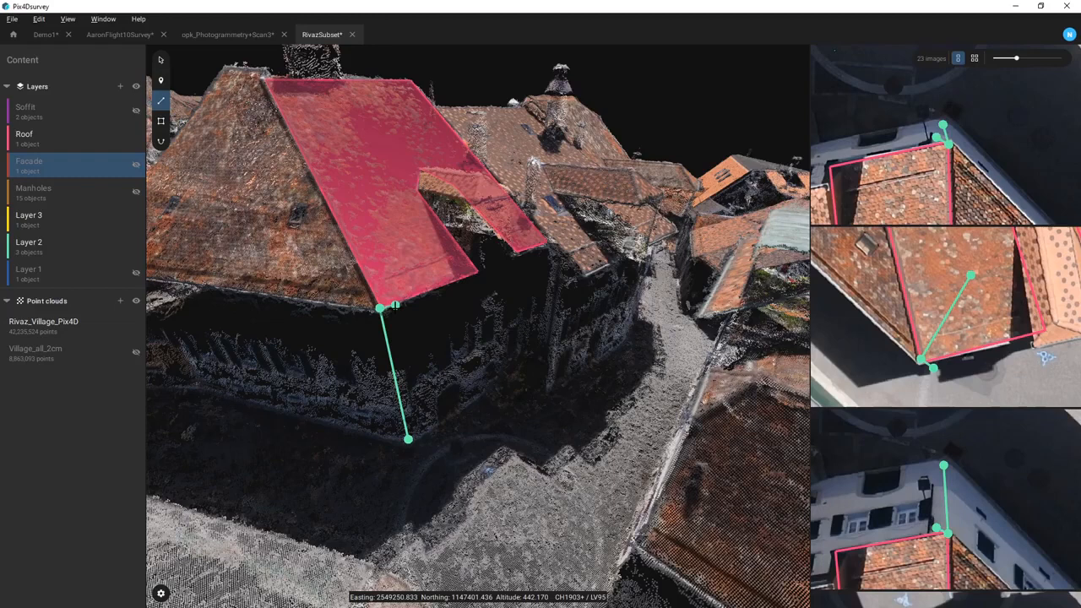
pyautogui.press('Return')
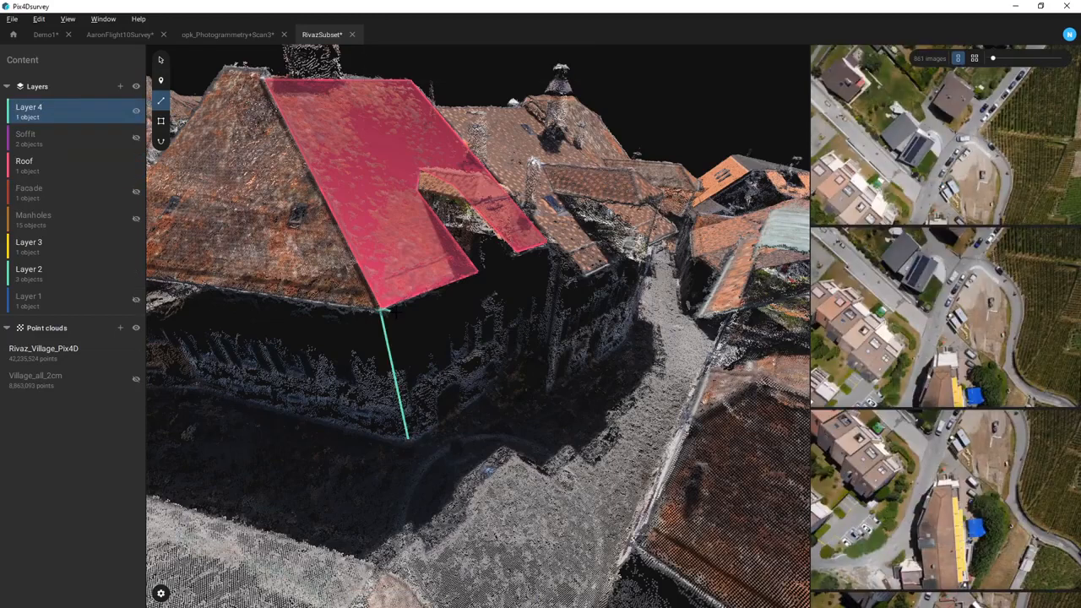
# - Remove the stray vertices from the new vertical polyline, leaving an 8.025 m line
pyautogui.press('Escape')
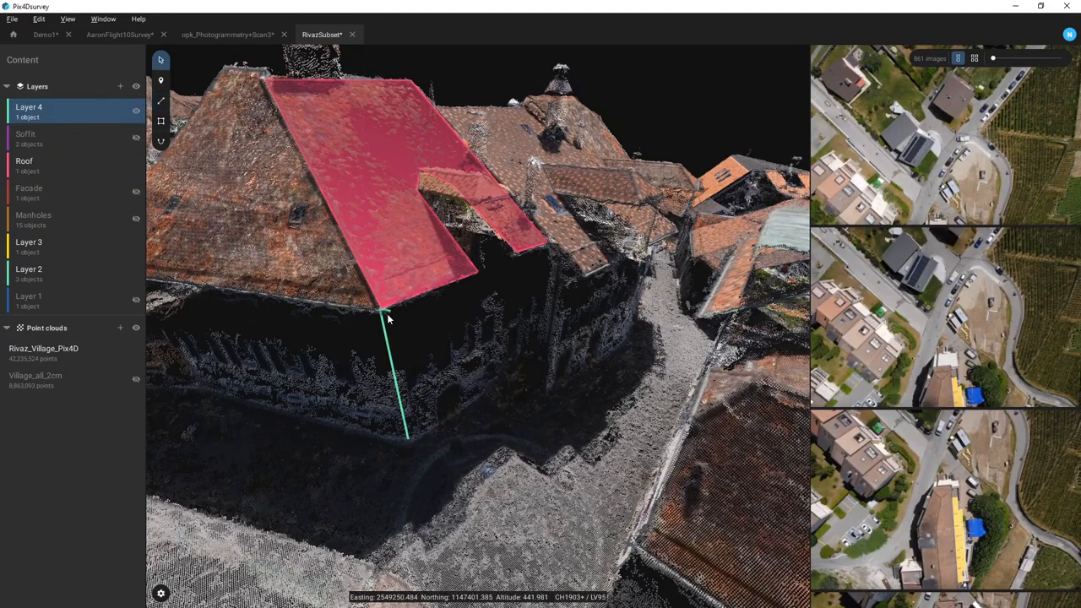
pyautogui.click(389, 313)
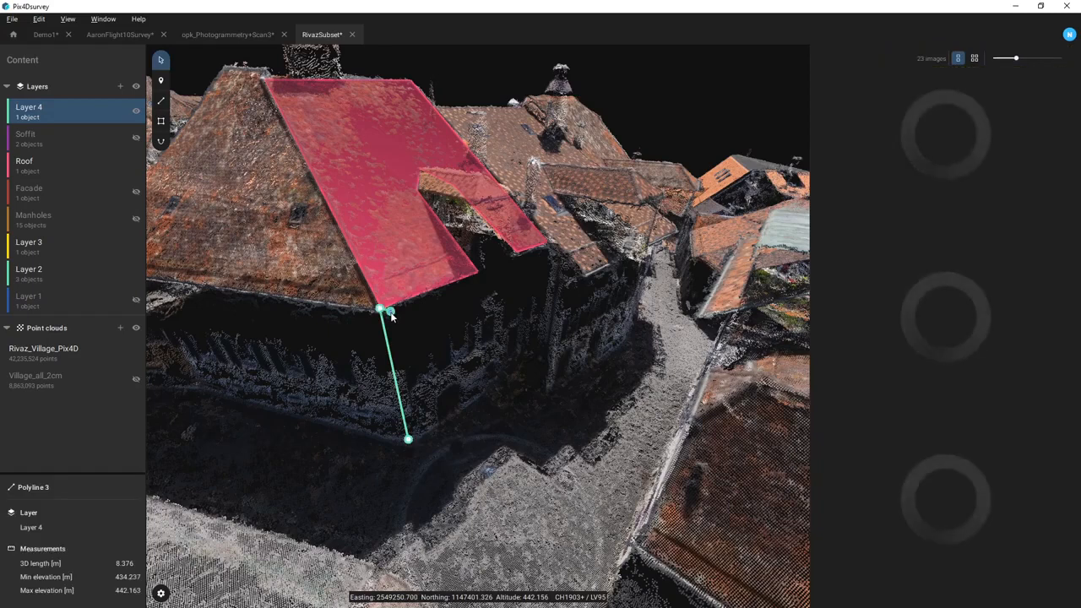
pyautogui.click(390, 312)
pyautogui.press('Delete')
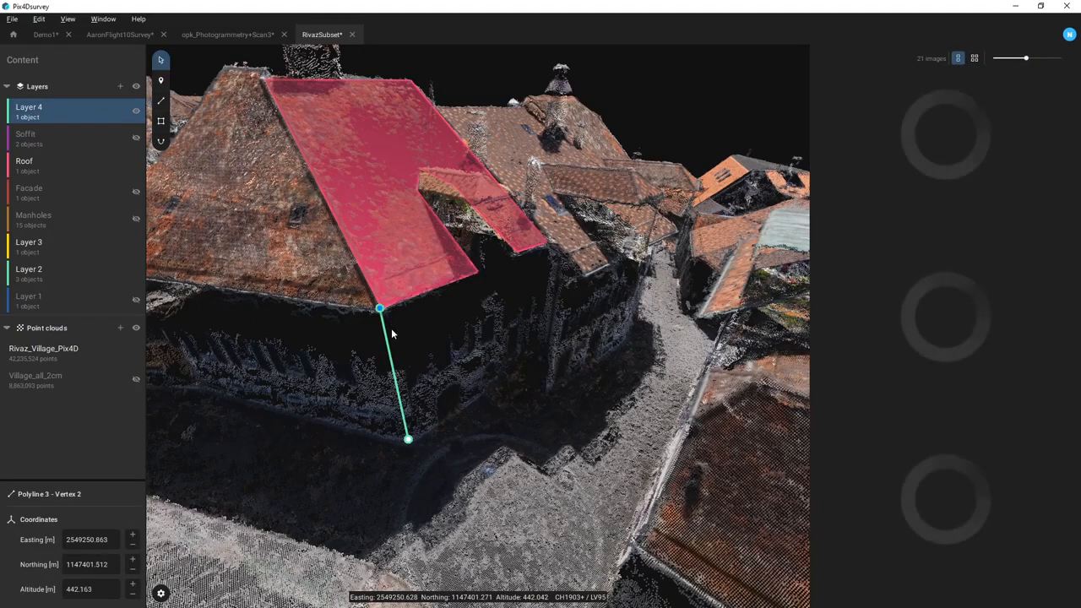
pyautogui.click(386, 339)
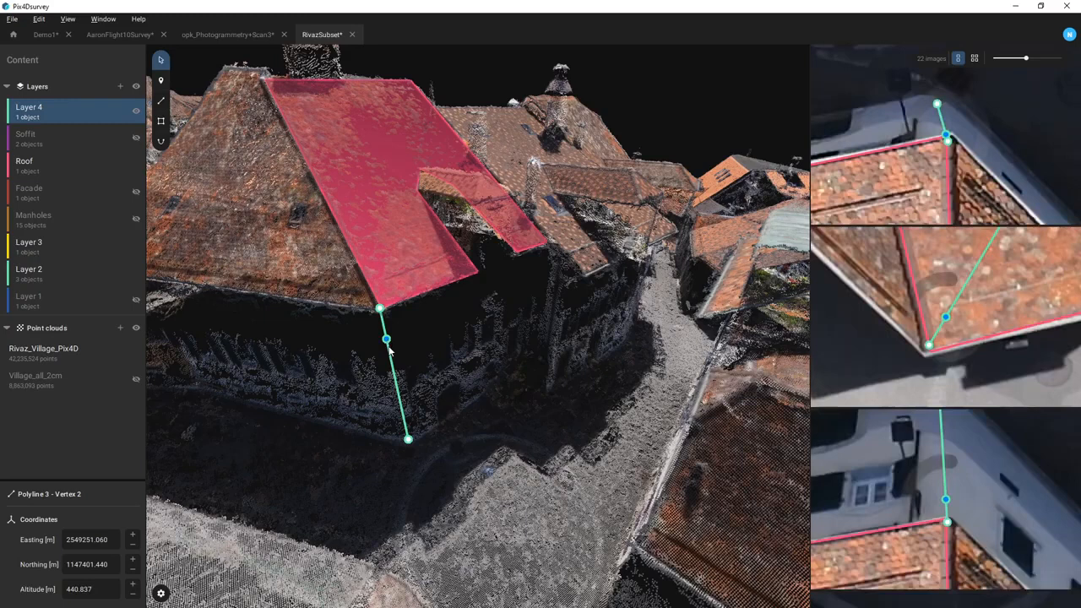
pyautogui.press('Delete')
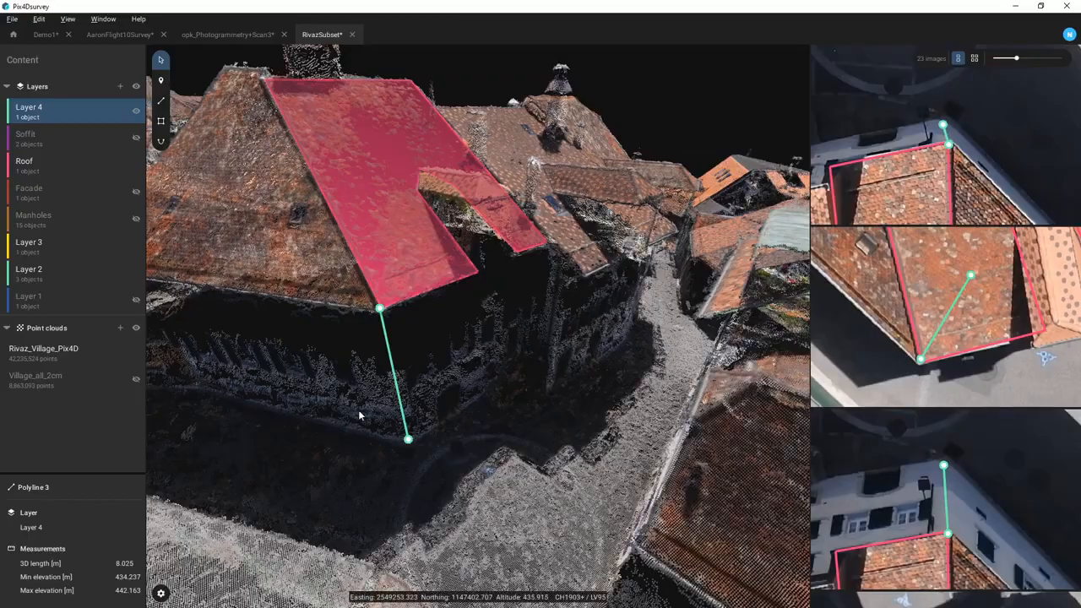
# - Drag Polyline 3's lower vertex down to 434.120 m on the ground, making it 8.113 m
pyautogui.moveTo(353, 439); pyautogui.dragTo(172, 521)
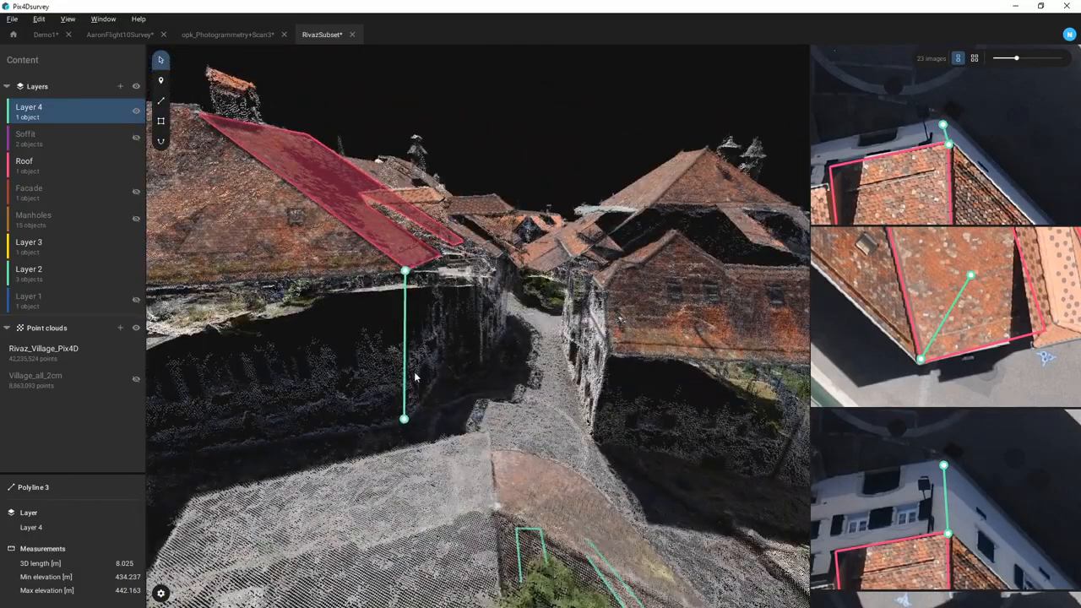
pyautogui.moveTo(415, 374); pyautogui.dragTo(476, 374)
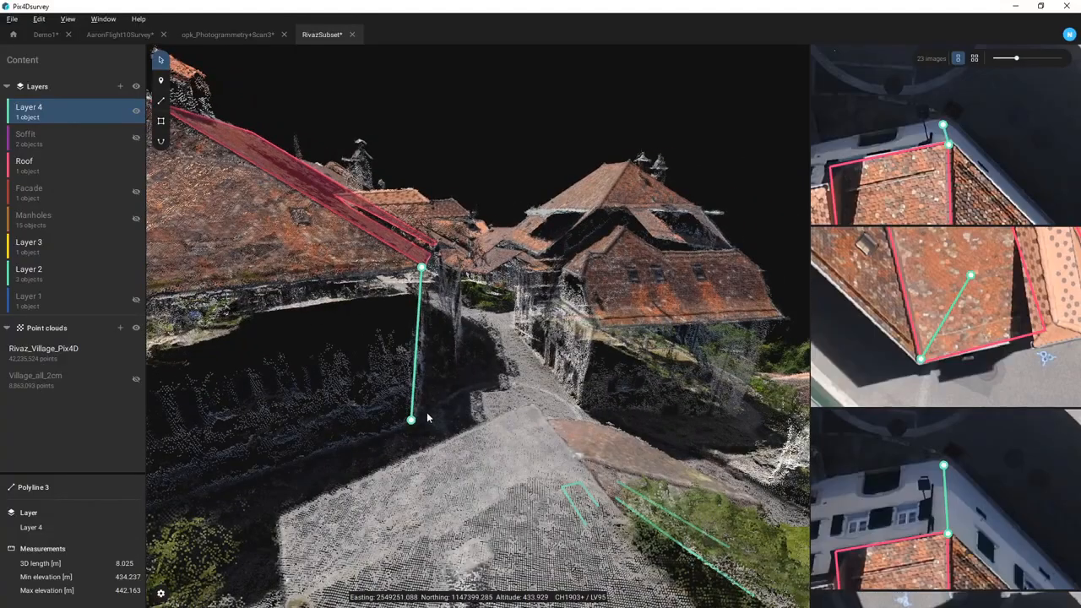
pyautogui.scroll(5, 427, 415)
pyautogui.moveTo(370, 443); pyautogui.dragTo(377, 460)
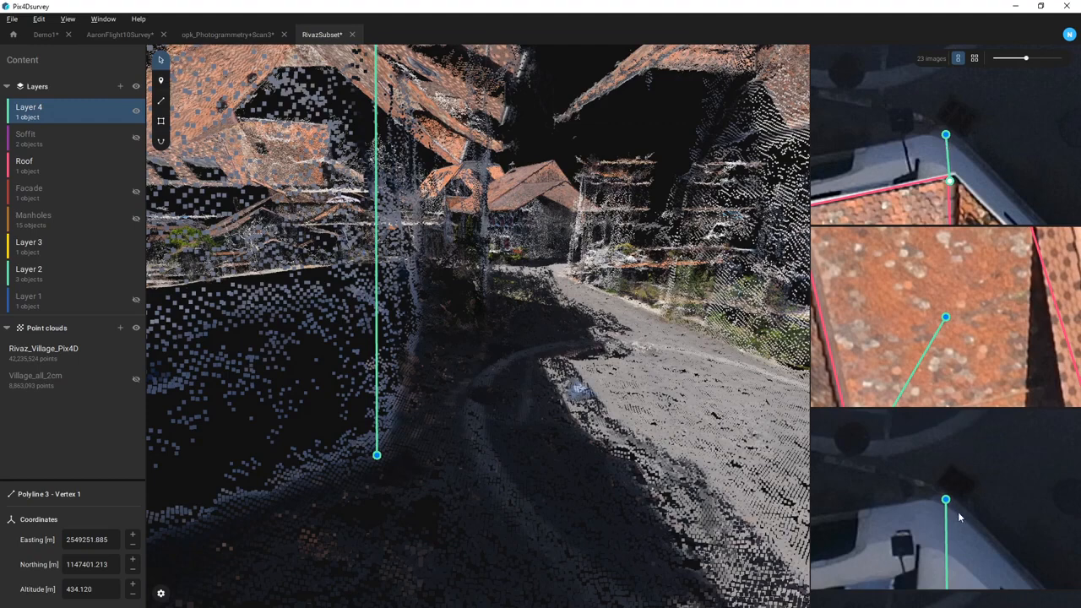
pyautogui.moveTo(482, 516); pyautogui.dragTo(417, 466)
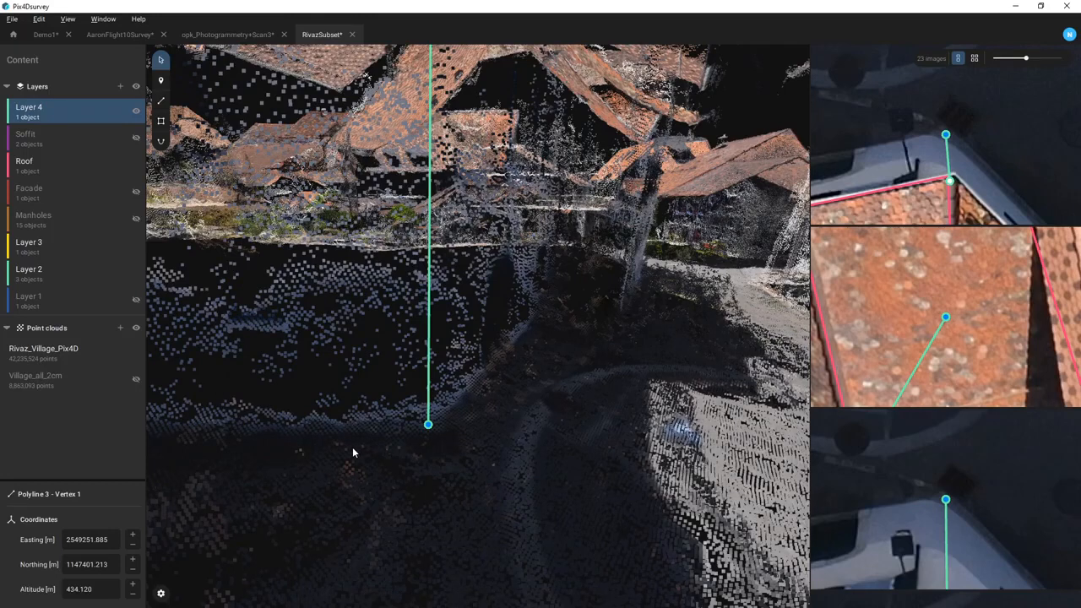
pyautogui.click(260, 453)
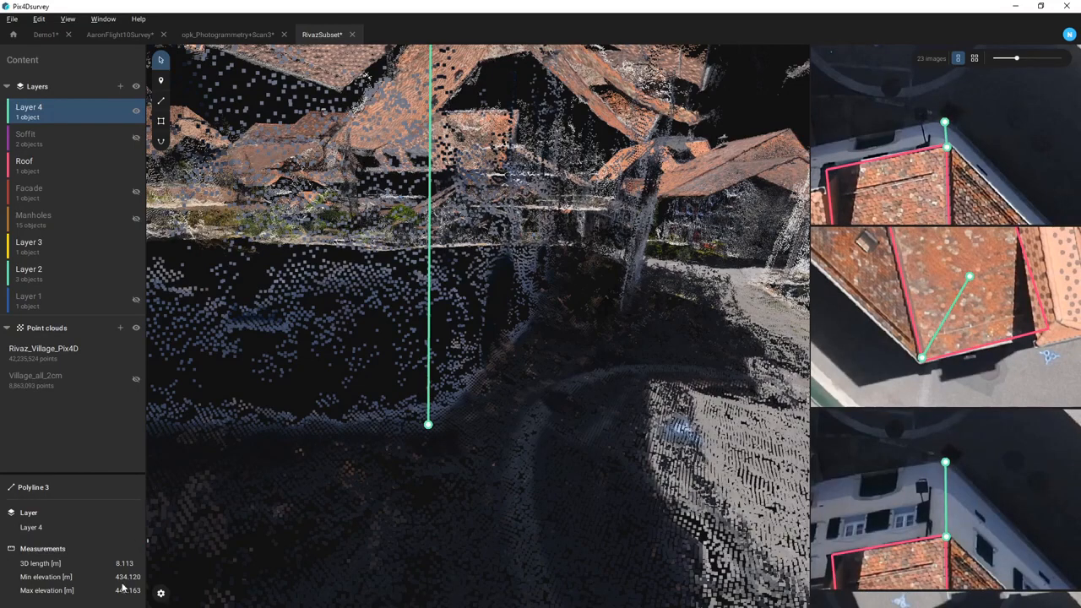
pyautogui.moveTo(460, 456); pyautogui.dragTo(494, 511)
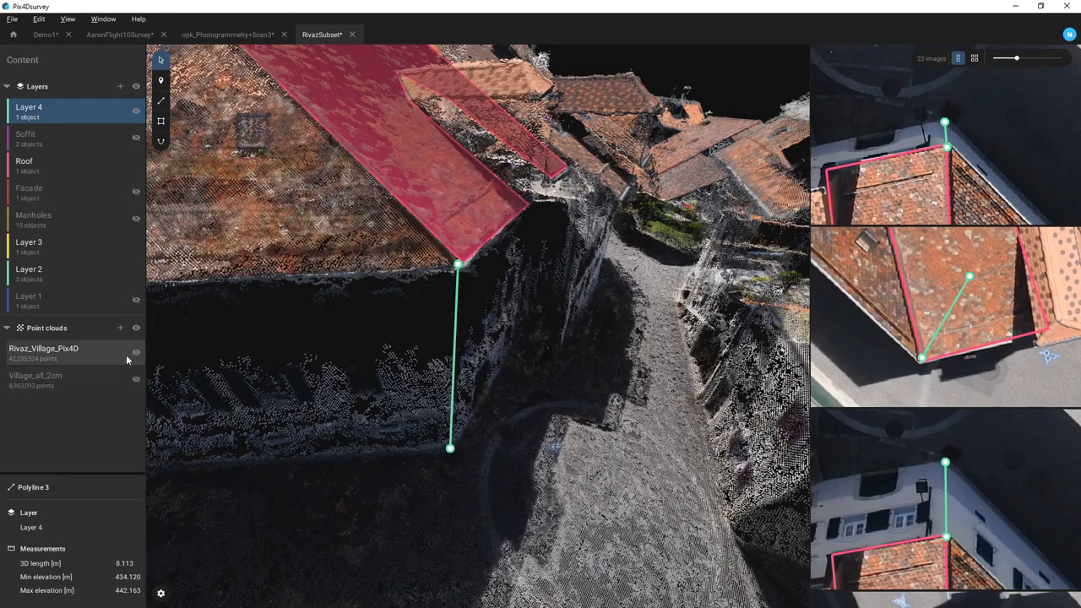
# - Swap Rivaz_Village_Pix4D for the Village_all_2cm cloud and place a marker on the facade
pyautogui.click(135, 353)
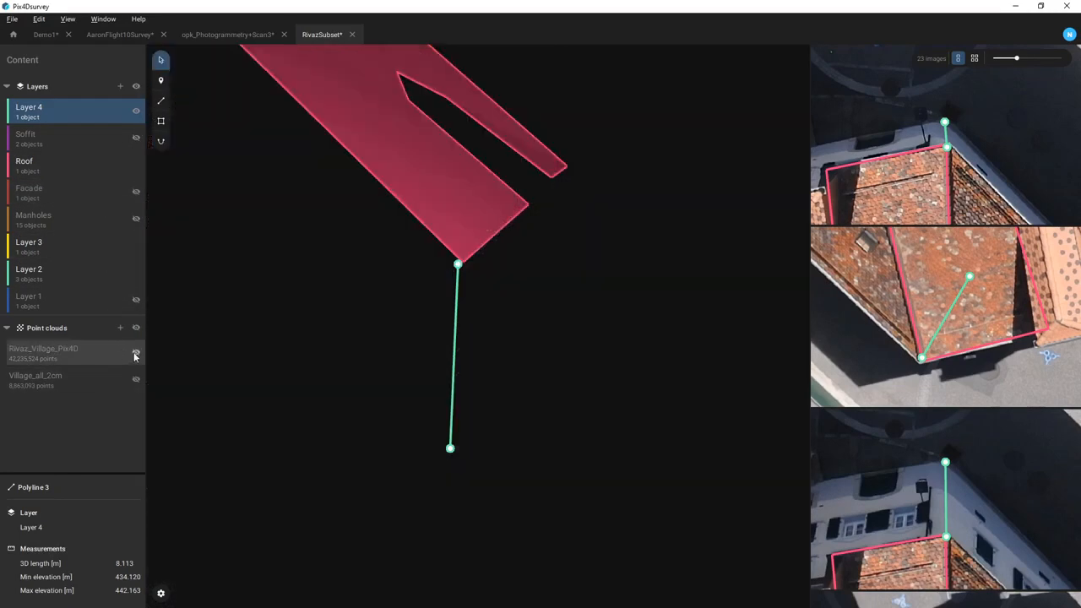
pyautogui.click(136, 381)
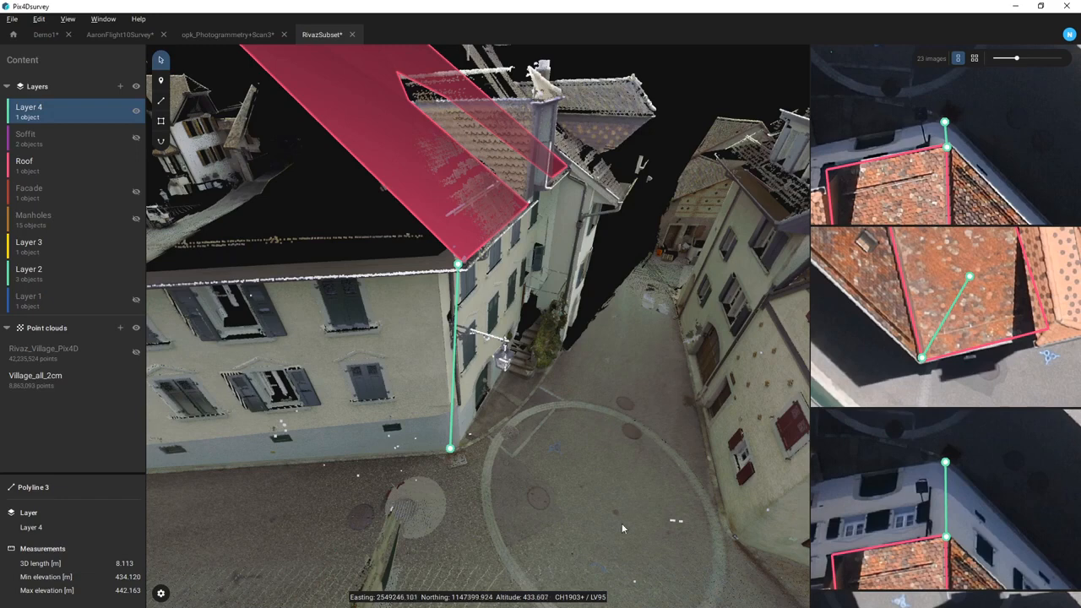
pyautogui.moveTo(608, 512); pyautogui.dragTo(508, 568)
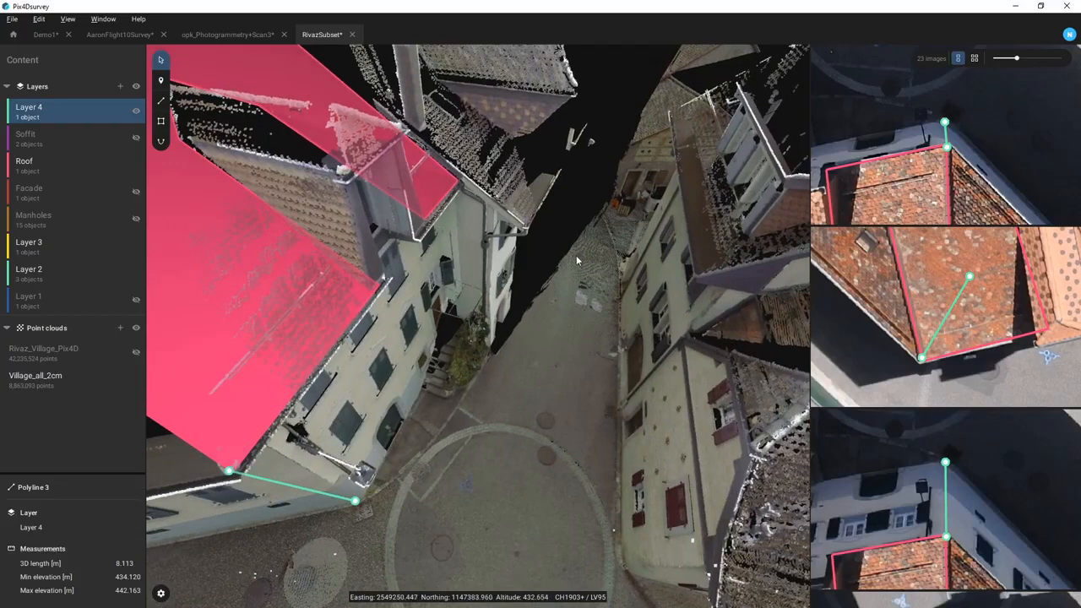
pyautogui.moveTo(529, 514); pyautogui.dragTo(440, 397)
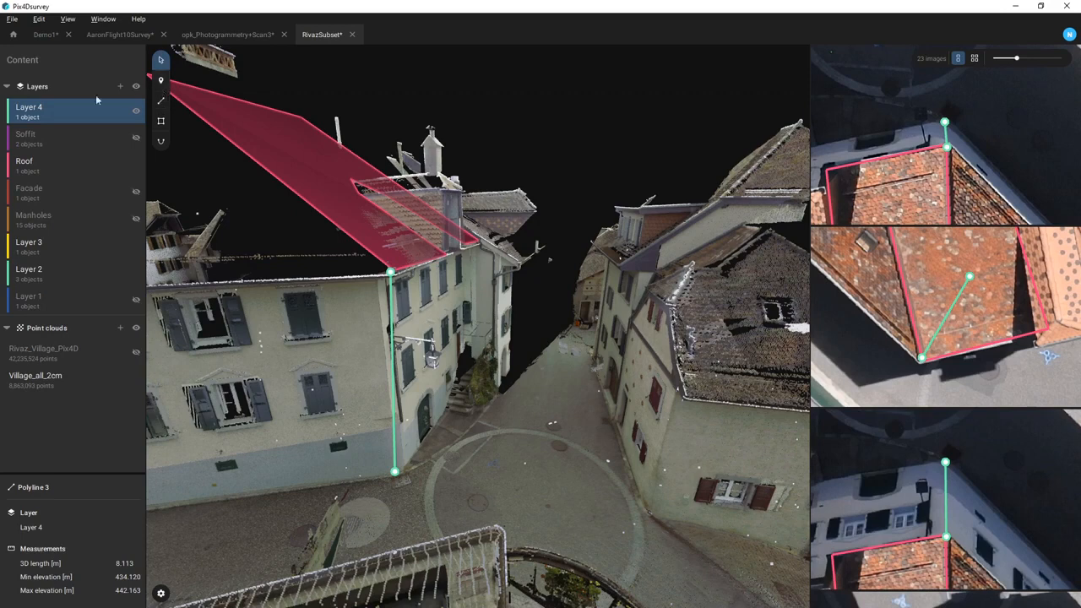
pyautogui.click(161, 80)
pyautogui.click(433, 358)
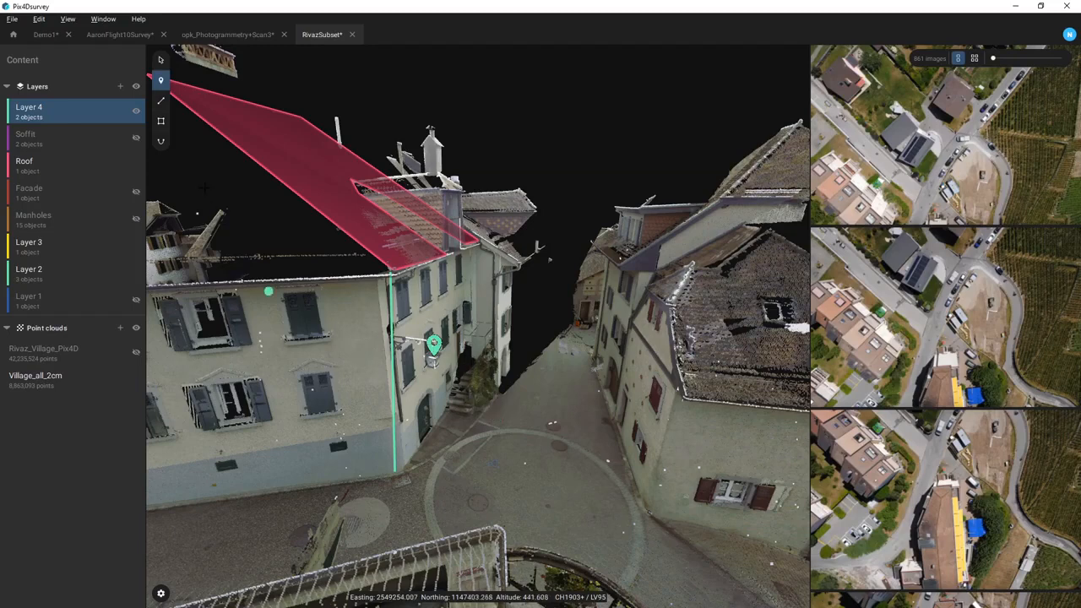
# - Swap Layer 4 for the Facade layer, then select the facade polygon and its top vertex 25 up close
pyautogui.click(136, 111)
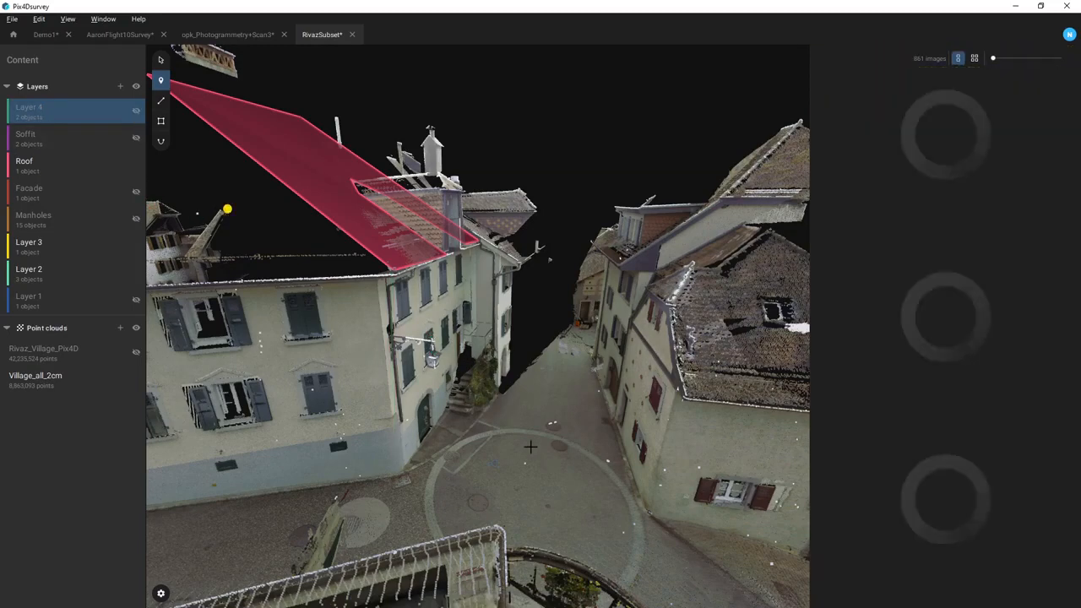
pyautogui.click(136, 192)
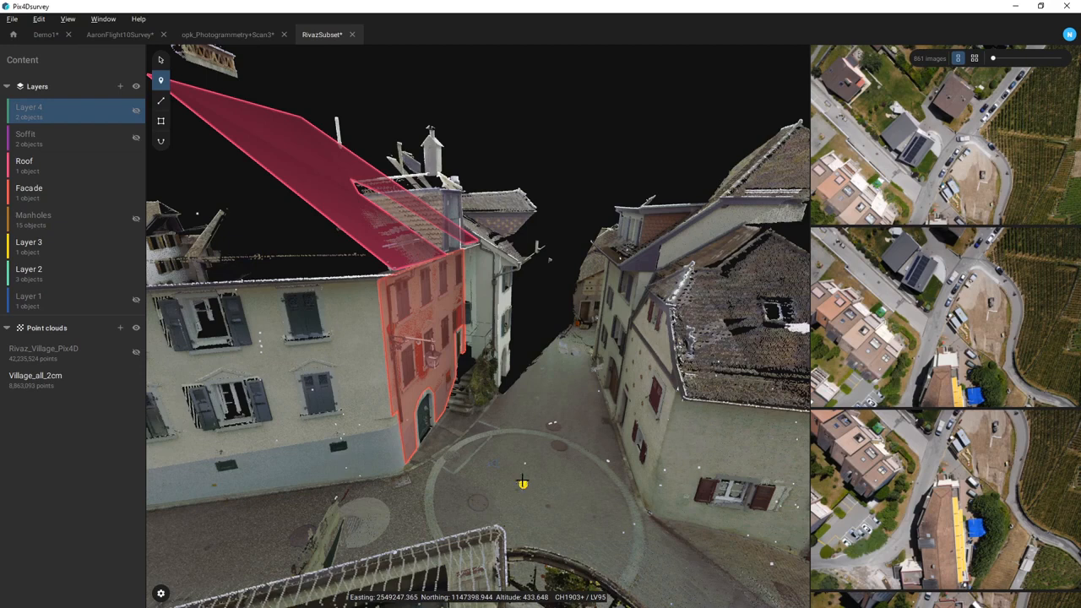
pyautogui.click(160, 61)
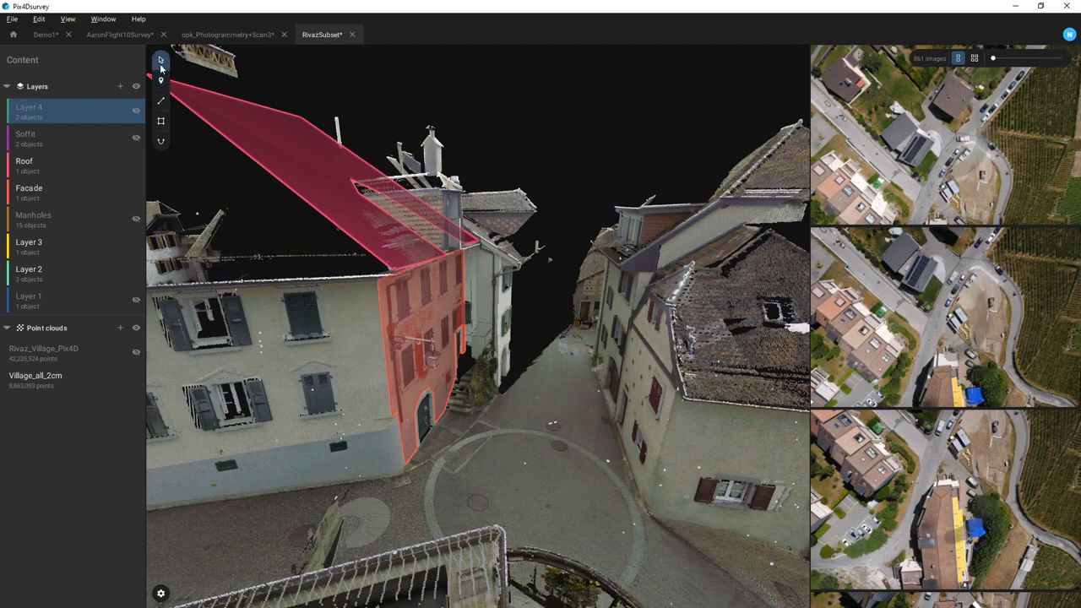
pyautogui.moveTo(540, 459); pyautogui.dragTo(456, 475)
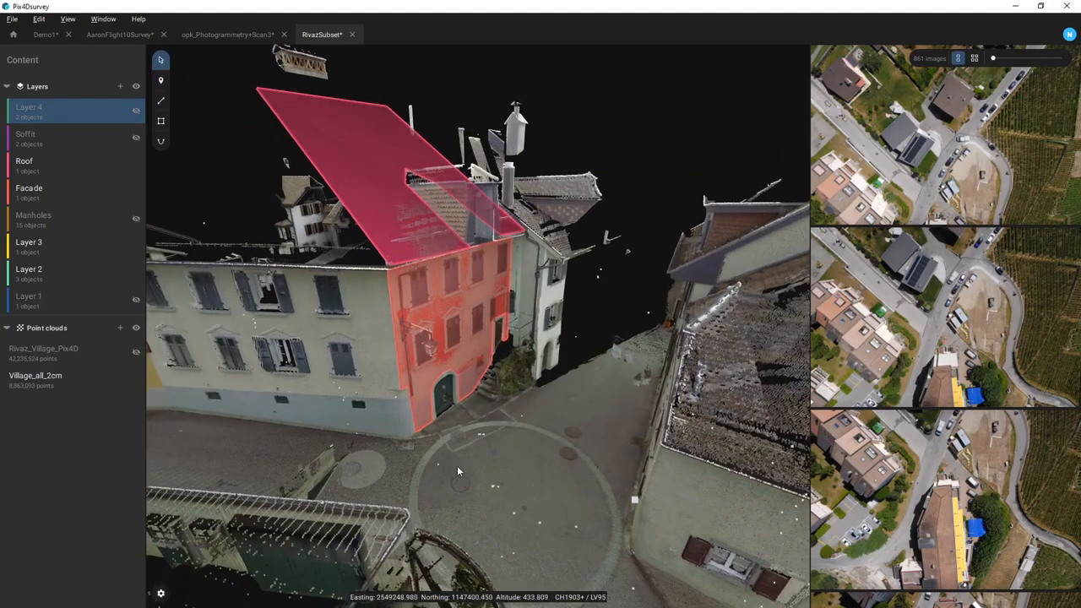
pyautogui.scroll(5, 456, 337)
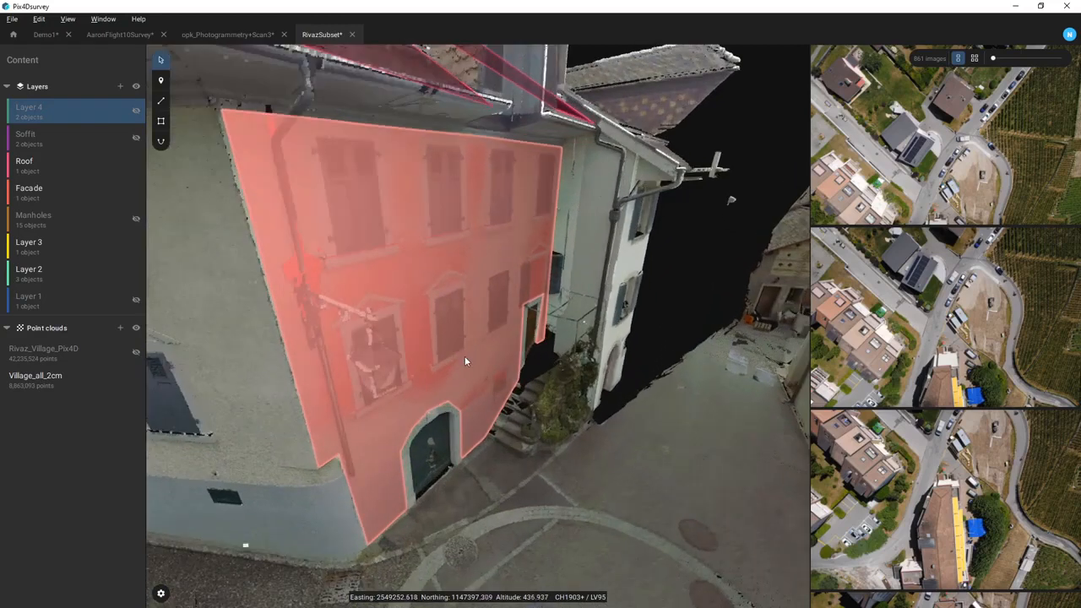
pyautogui.click(460, 364)
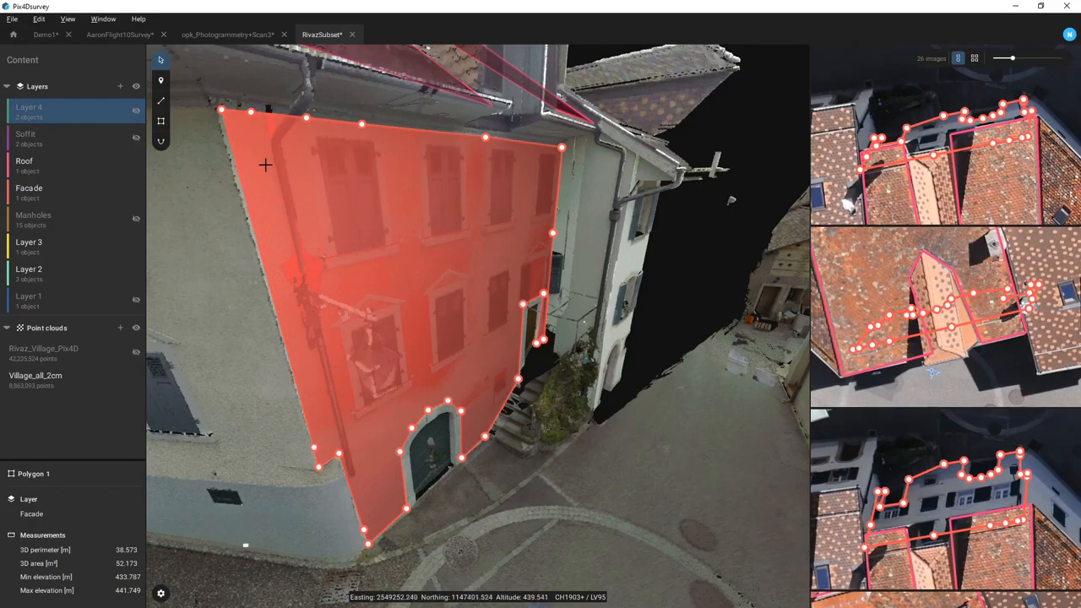
pyautogui.click(251, 112)
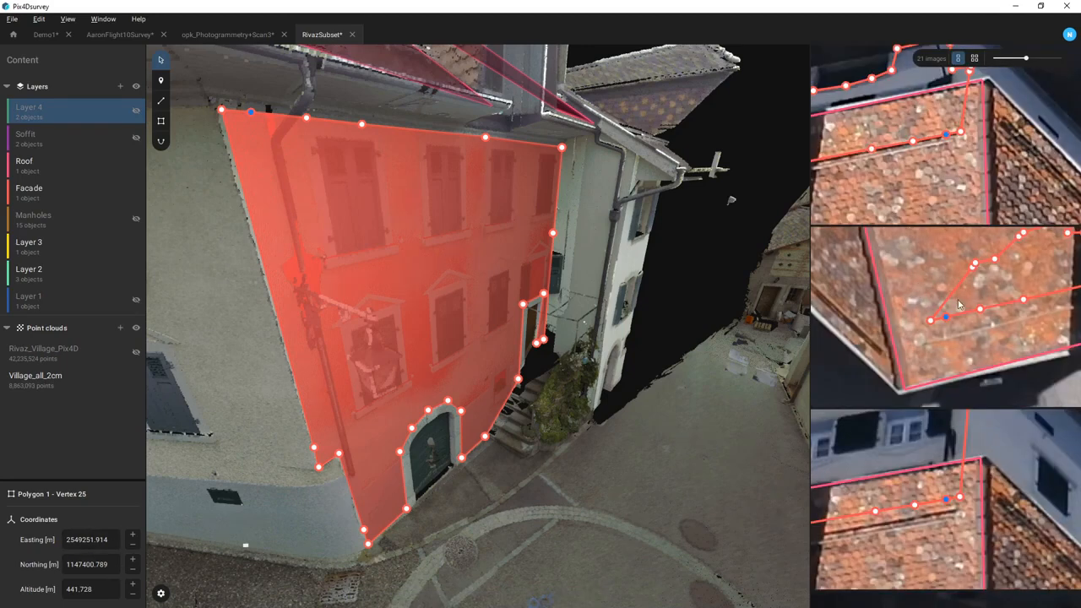
pyautogui.scroll(-3, 940, 471)
pyautogui.scroll(-5, 940, 471)
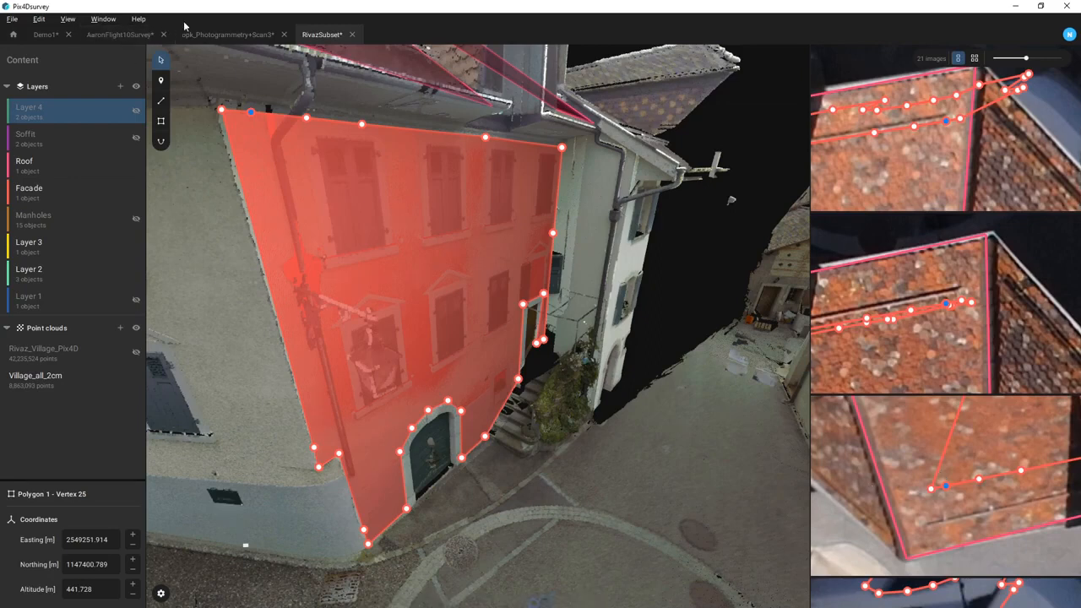
pyautogui.click(317, 249)
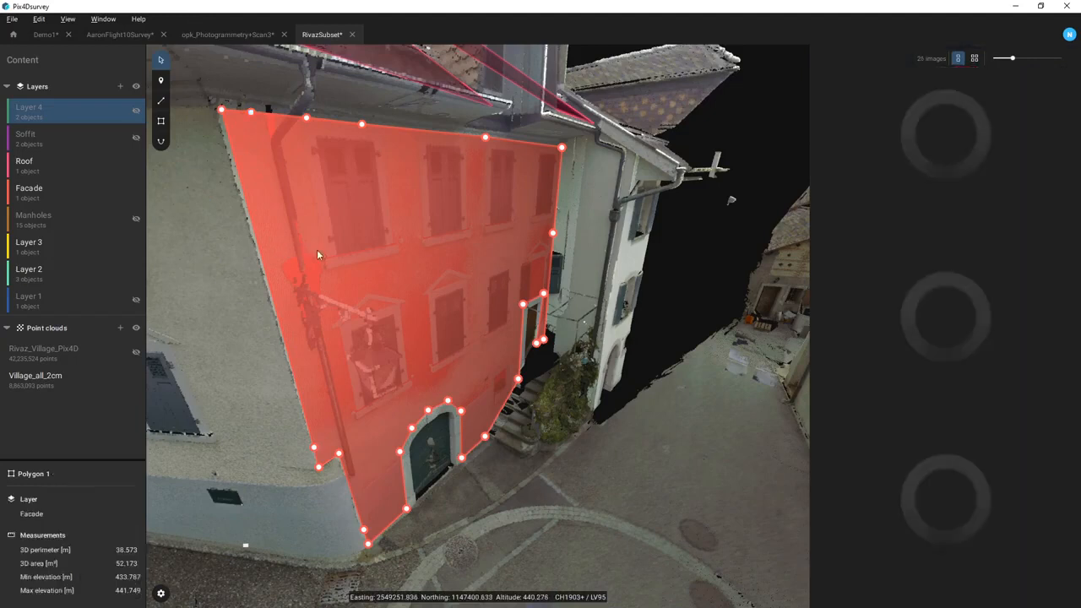
pyautogui.moveTo(309, 314); pyautogui.dragTo(494, 316)
pyautogui.moveTo(318, 261); pyautogui.dragTo(357, 267)
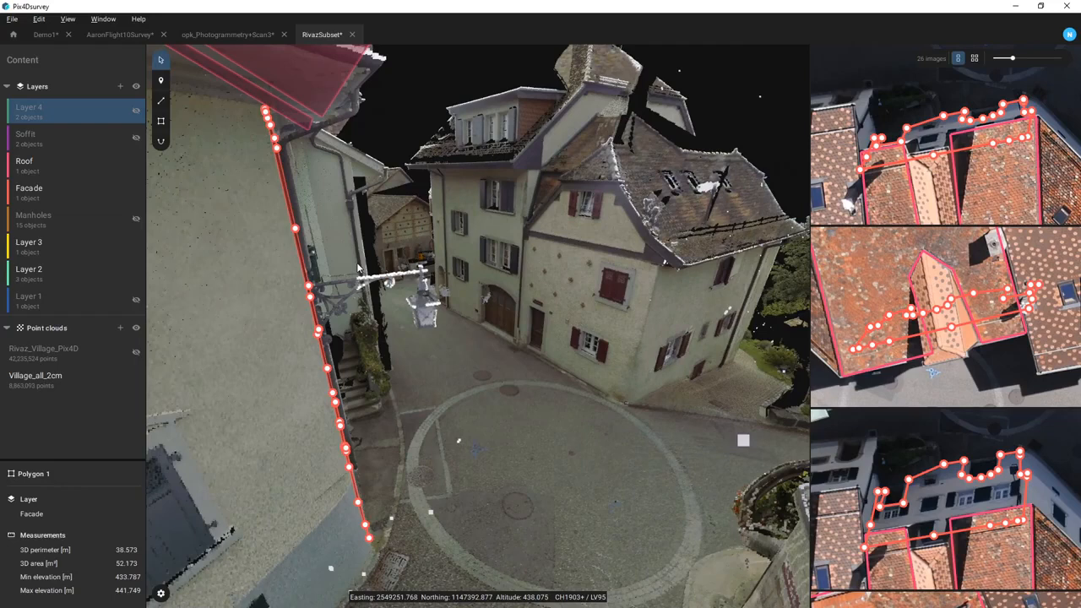
pyautogui.scroll(4, 311, 276)
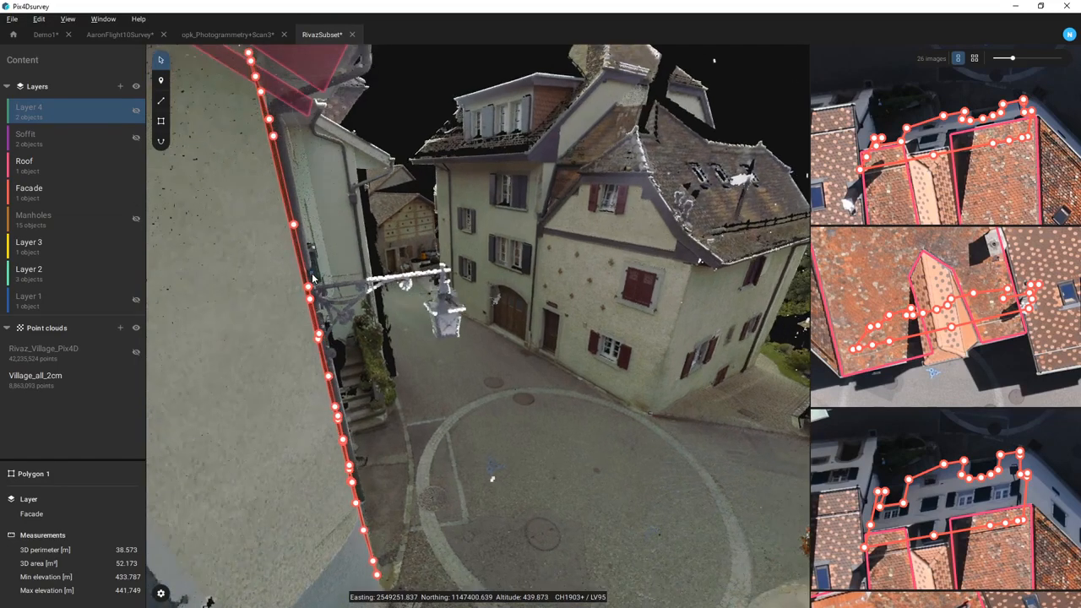
pyautogui.moveTo(311, 276)
pyautogui.mouseDown()
pyautogui.moveTo(301, 278)
pyautogui.moveTo(318, 277)
pyautogui.mouseUp()
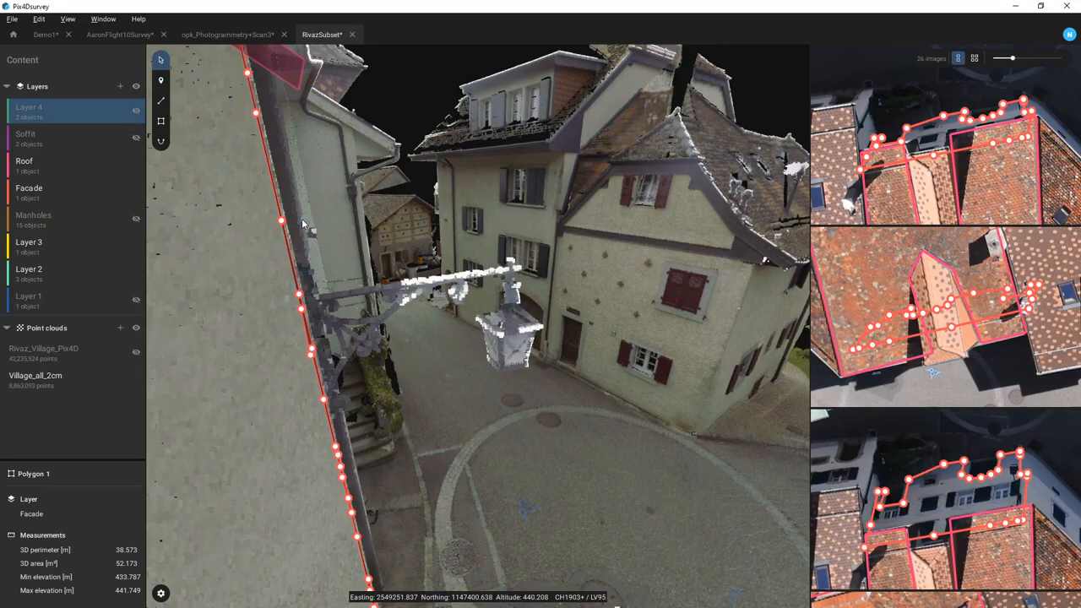
pyautogui.moveTo(303, 220); pyautogui.dragTo(217, 207)
pyautogui.scroll(-3, 419, 337)
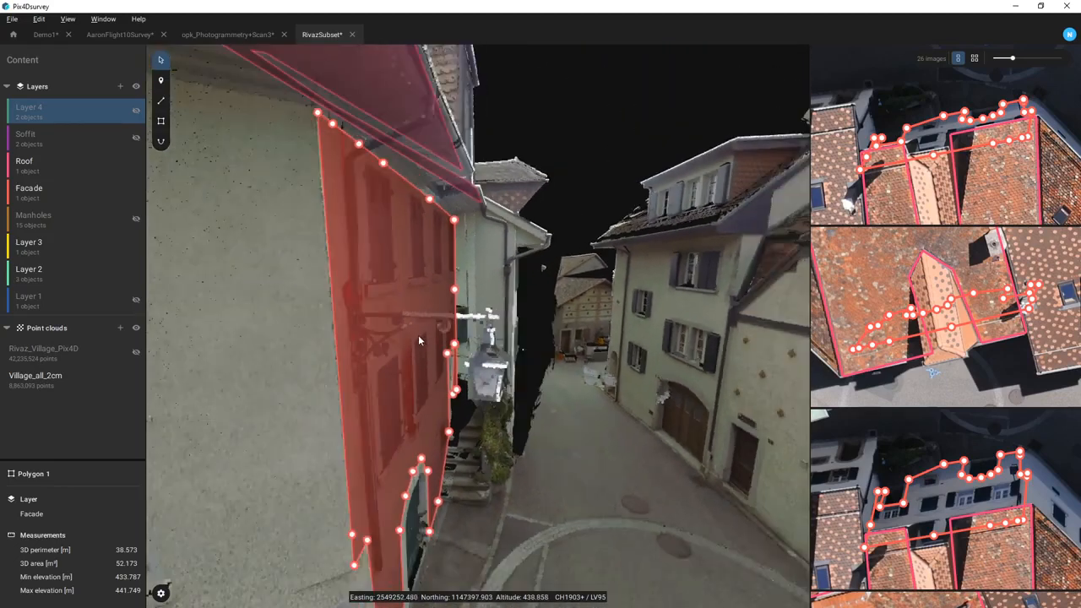
pyautogui.moveTo(413, 317); pyautogui.dragTo(410, 297)
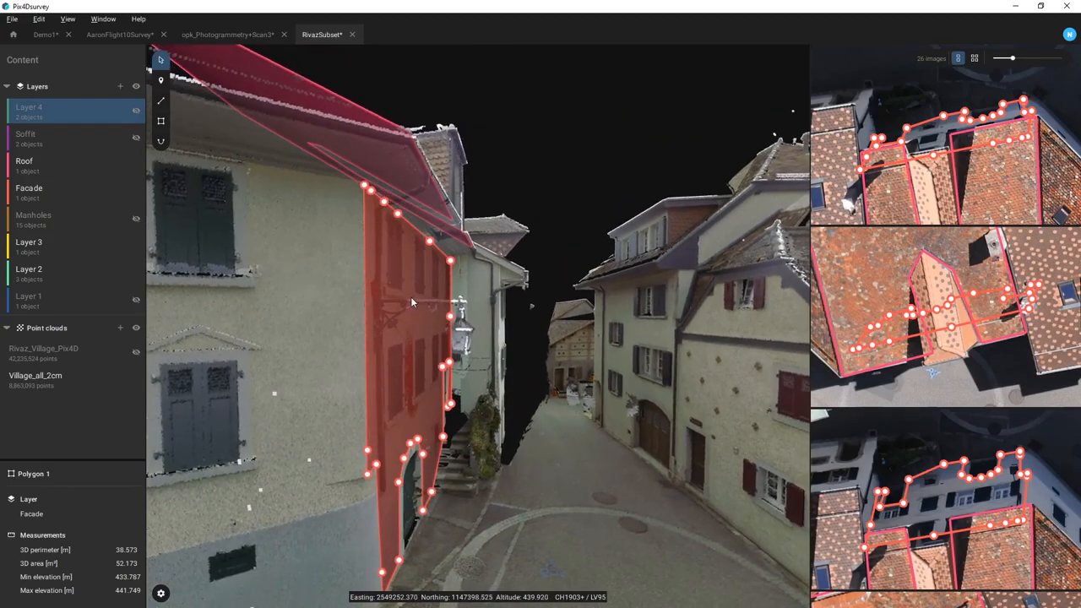
# - Hide the Roof layer, show the Soffit polygons, and orbit down onto the street junction
pyautogui.click(136, 166)
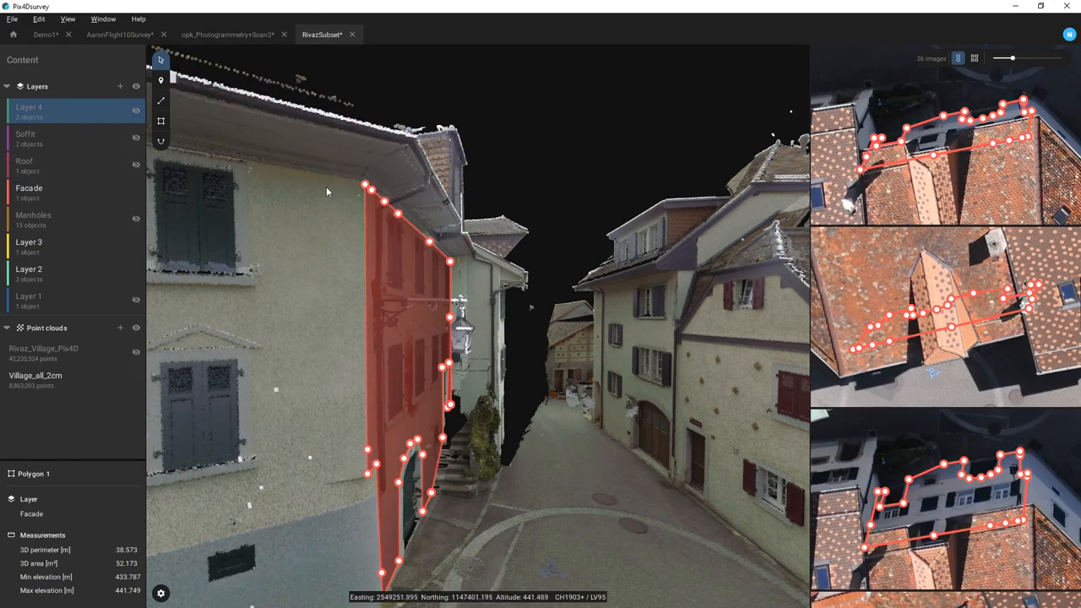
pyautogui.click(136, 139)
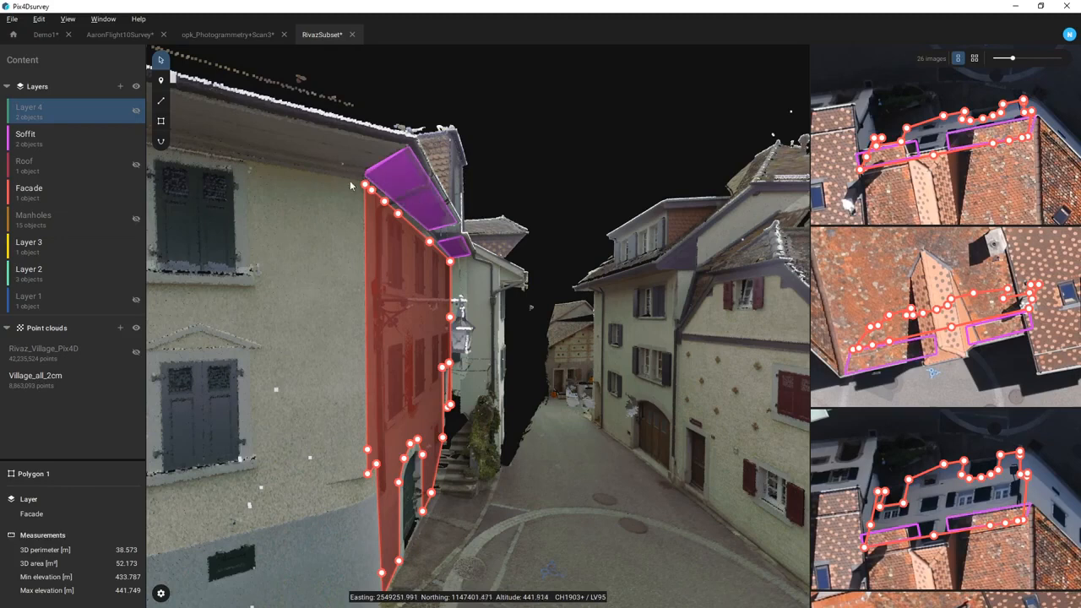
pyautogui.moveTo(398, 196); pyautogui.dragTo(437, 209)
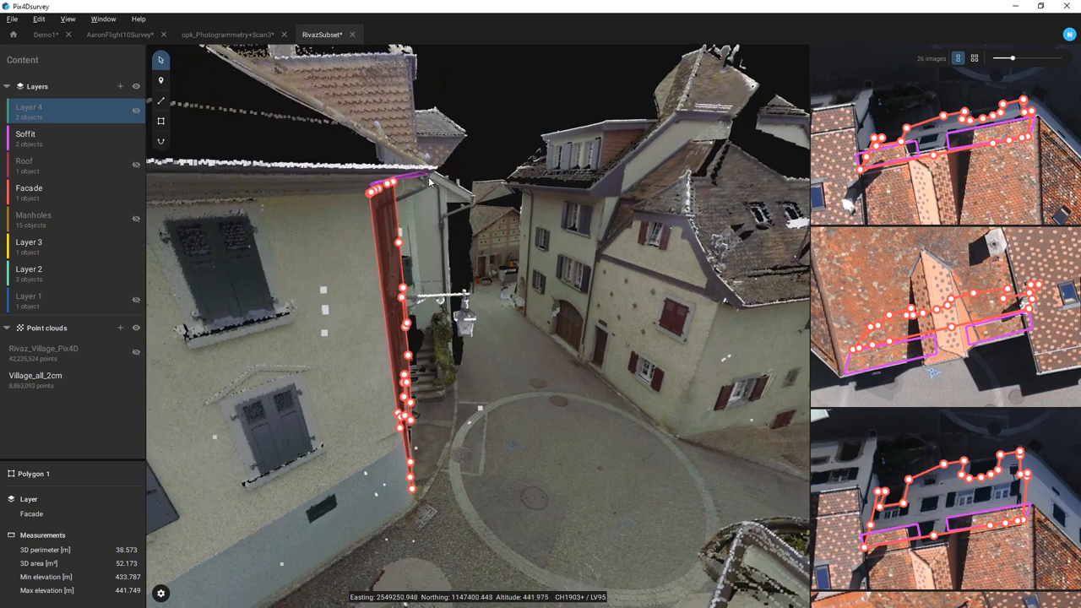
pyautogui.scroll(2, 412, 178)
pyautogui.moveTo(412, 177); pyautogui.dragTo(339, 265)
pyautogui.scroll(-5, 338, 265)
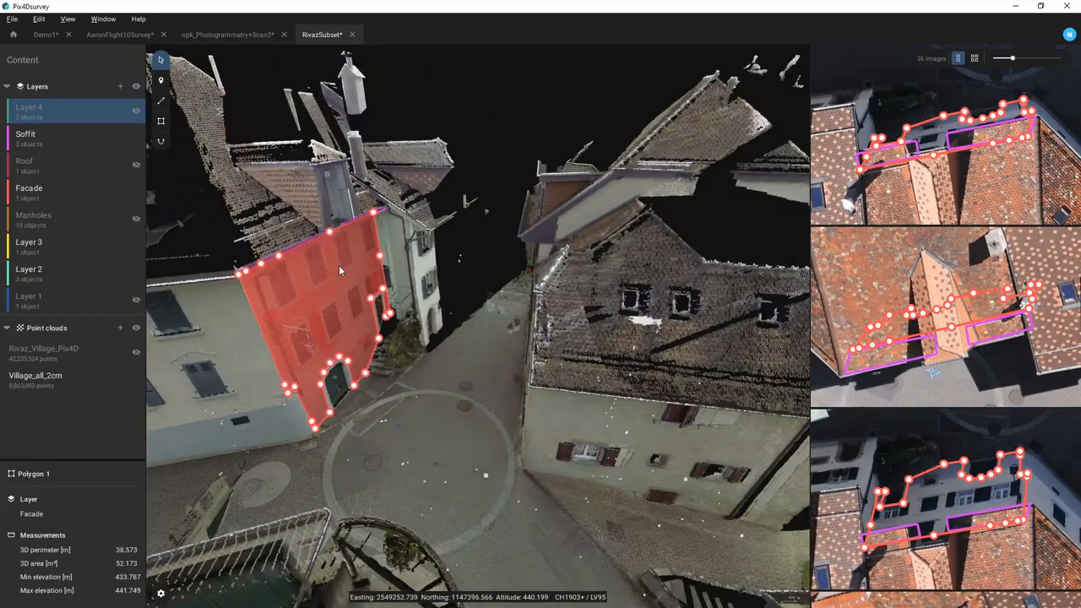
pyautogui.moveTo(413, 72); pyautogui.dragTo(515, 325)
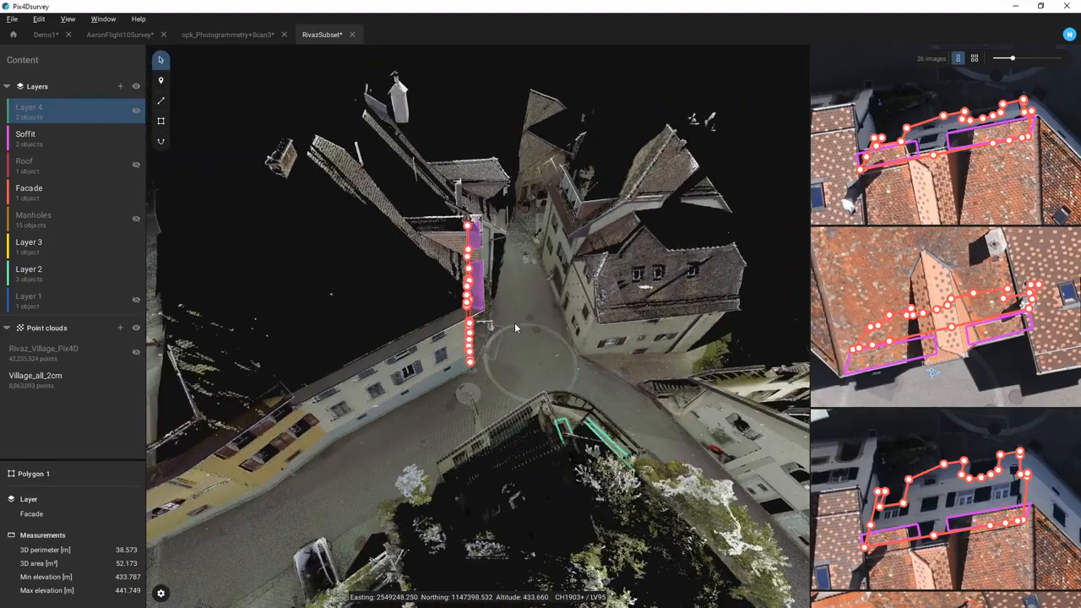
# - Turn the Rivaz_Village_Pix4D point cloud back on, face the facade polygon, and deselect it
pyautogui.click(135, 353)
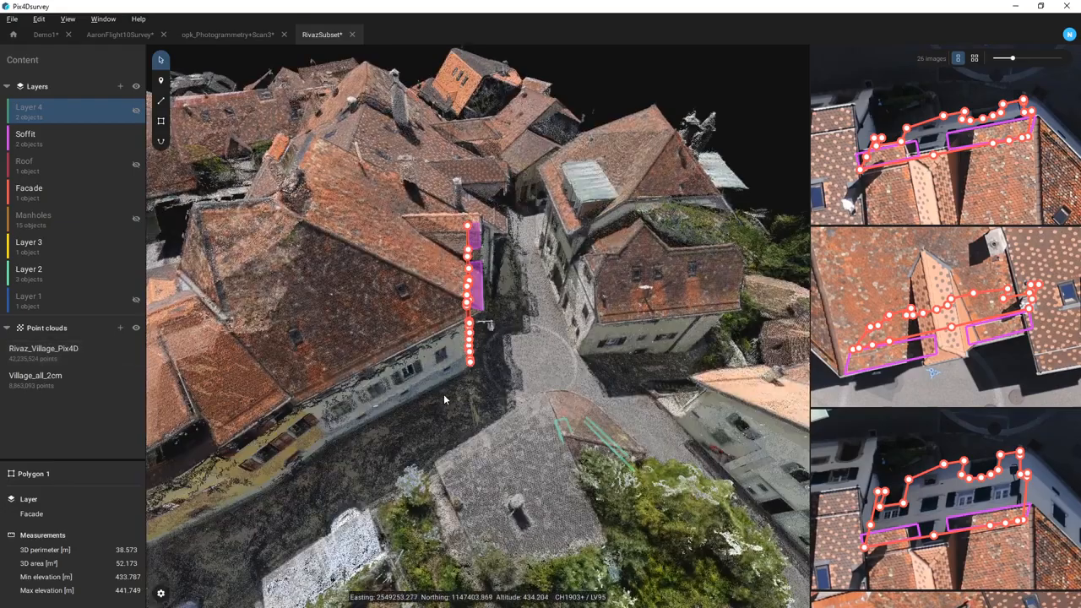
pyautogui.moveTo(450, 387); pyautogui.dragTo(283, 345)
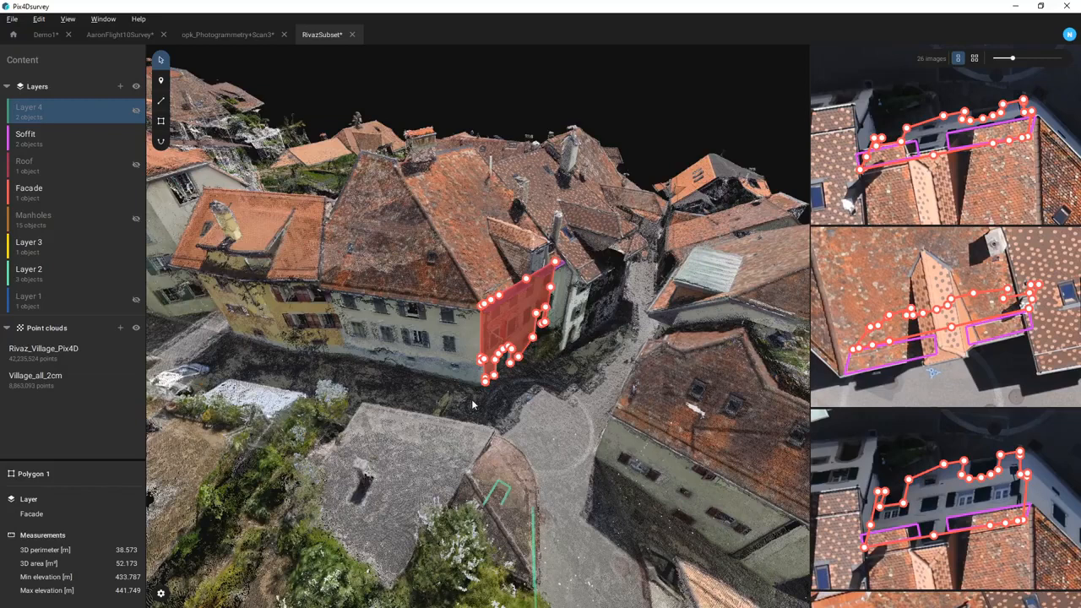
pyautogui.click(541, 393)
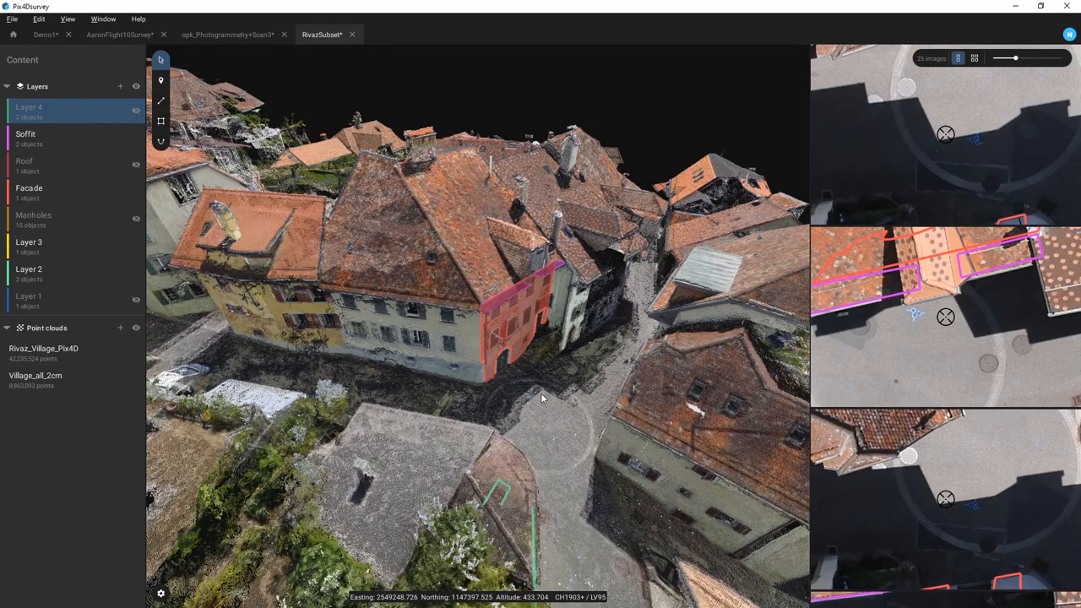
# - Export the polygons via File > Export as a DXF named Demo1export
pyautogui.click(13, 19)
pyautogui.click(27, 93)
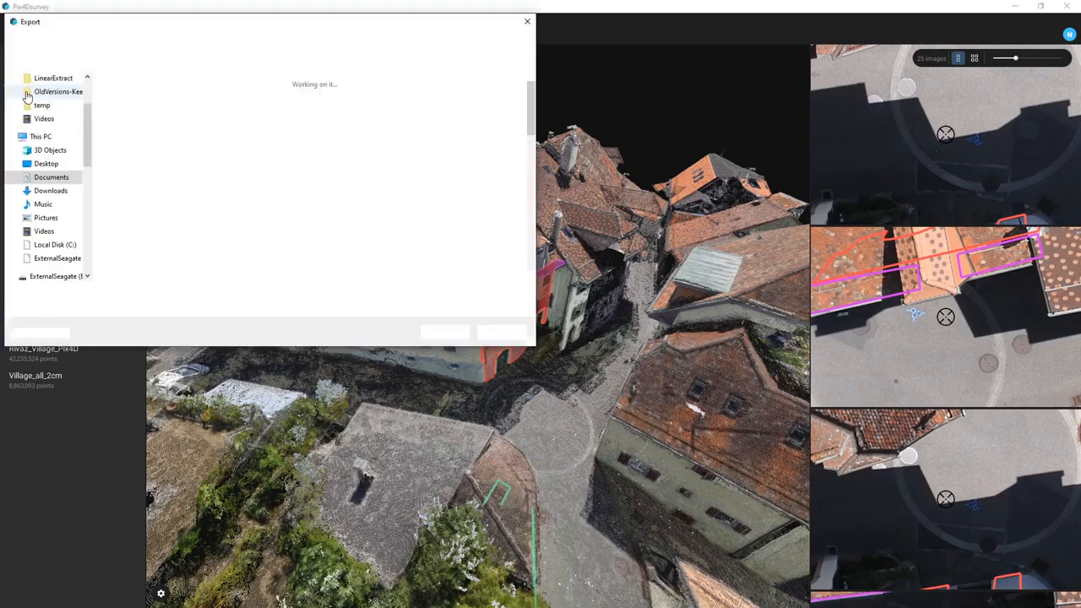
pyautogui.write('De')
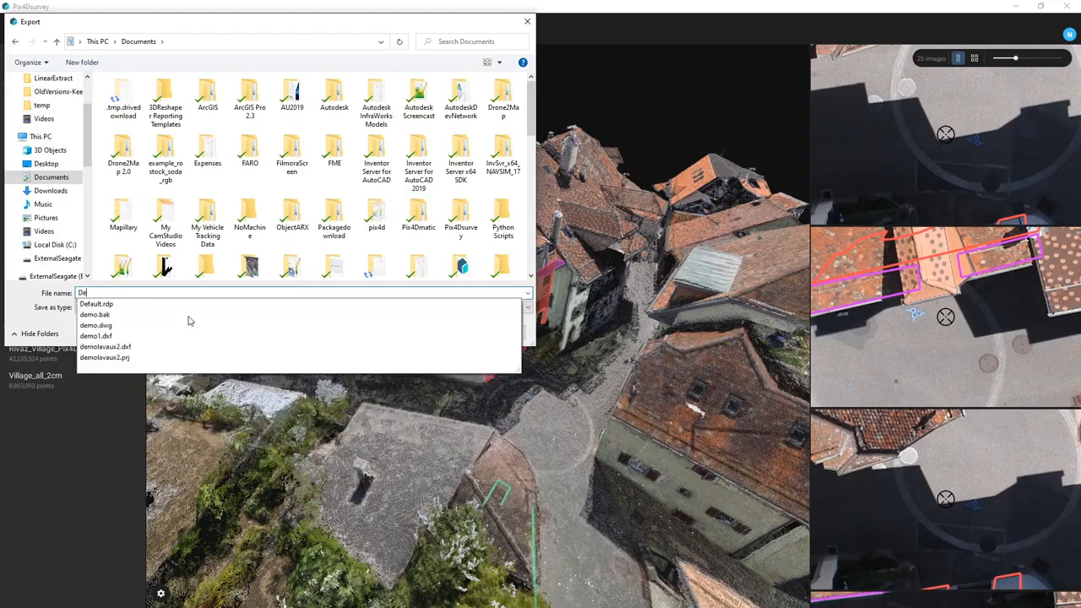
pyautogui.write('mo1')
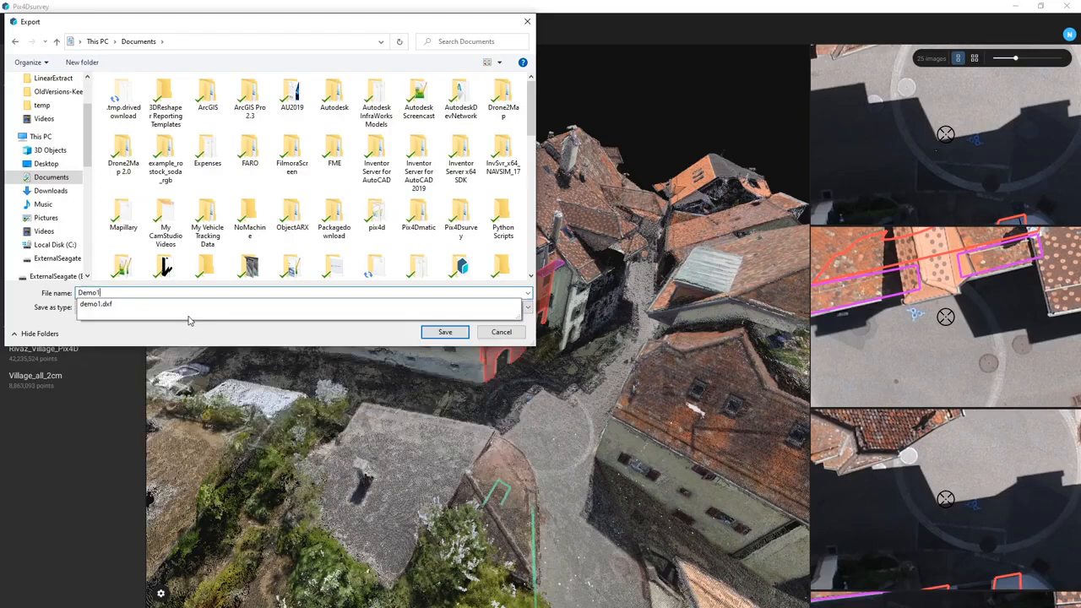
pyautogui.write('export')
pyautogui.press('Return')
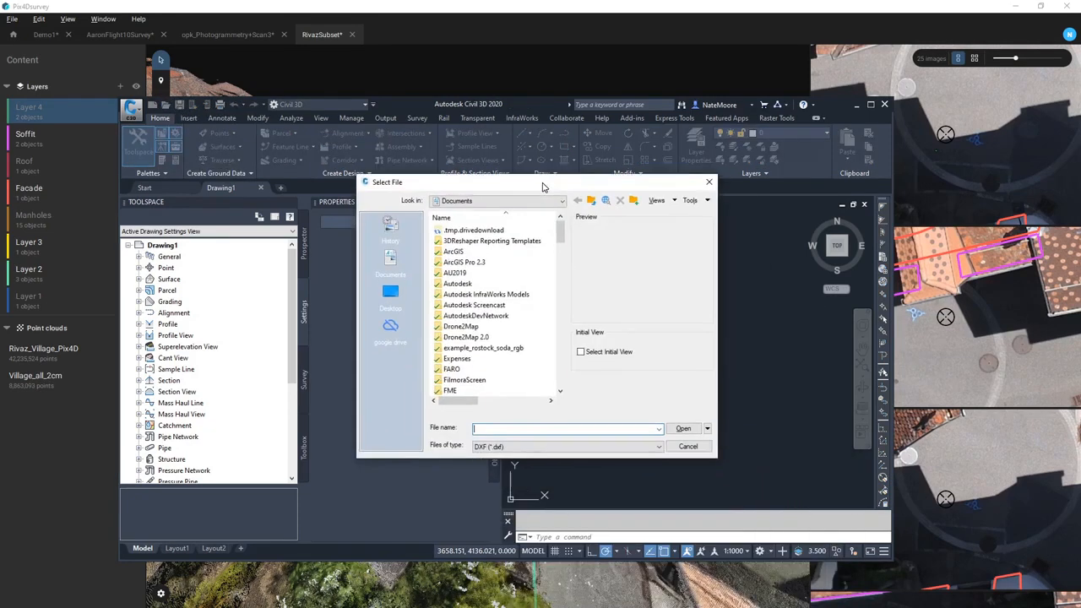
# - Open Demo1export.dxf and view its linework edge-on from the ViewCube's Front face
pyautogui.write('d')
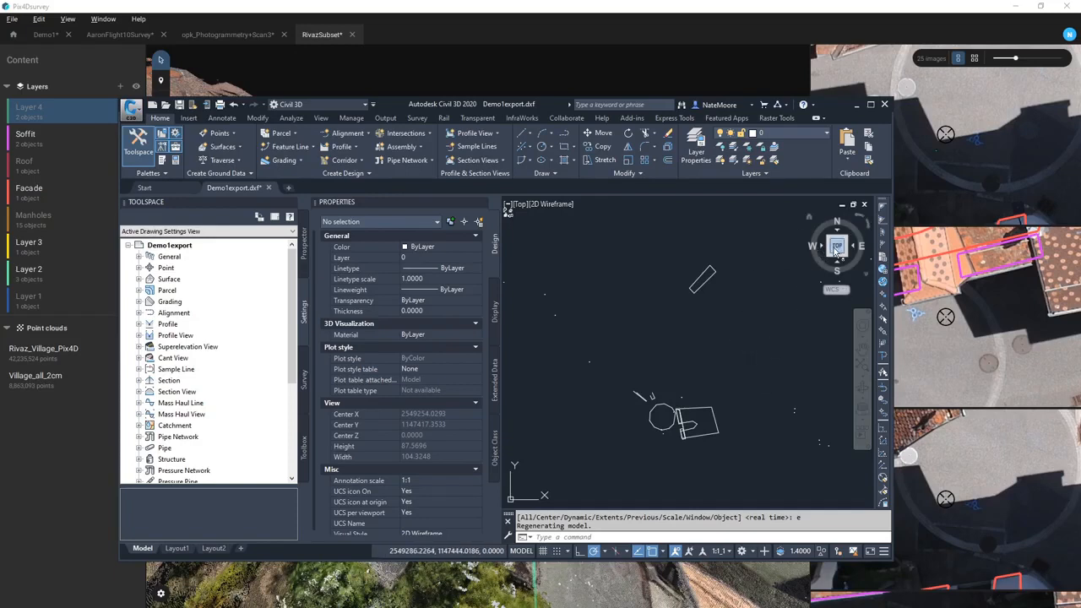
pyautogui.click(838, 258)
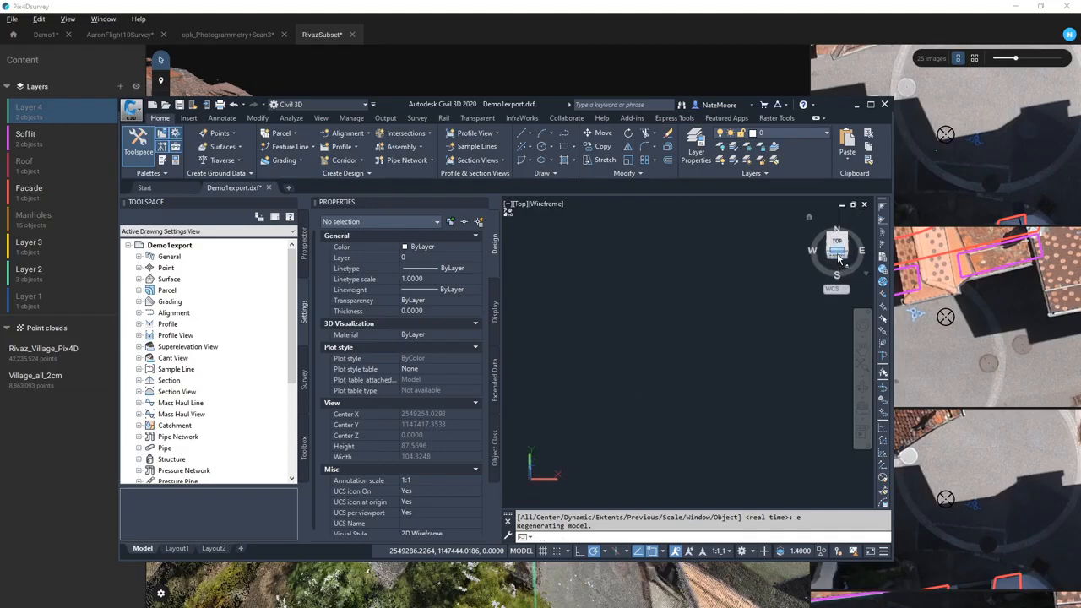
pyautogui.click(837, 258)
pyautogui.scroll(3, 671, 384)
pyautogui.moveTo(685, 361); pyautogui.dragTo(704, 365, button='middle')
# - Maximize the Civil 3D window to fill the whole screen
pyautogui.rightClick(736, 369)
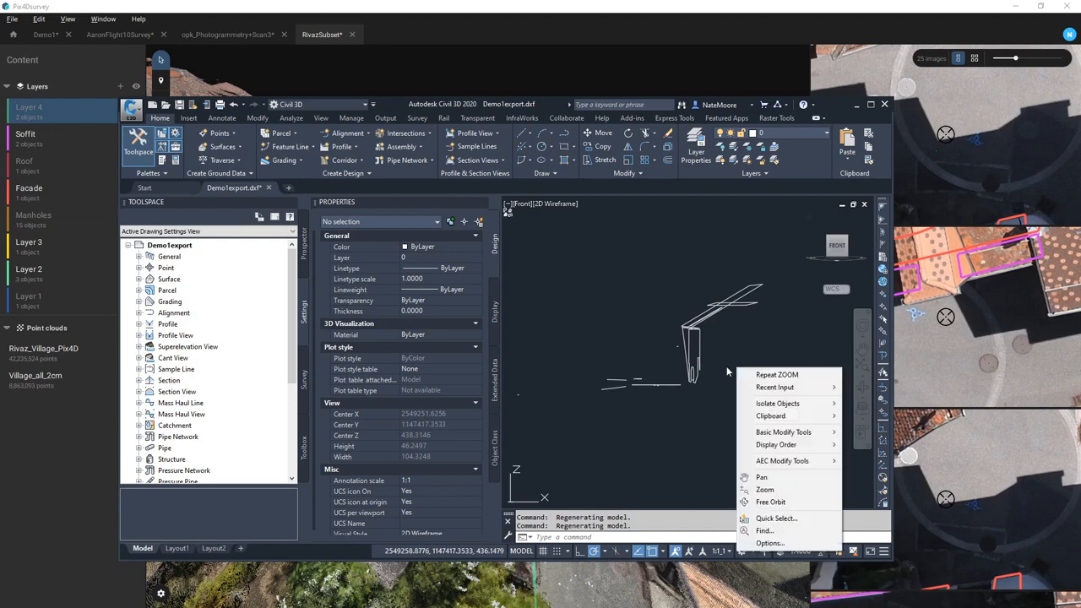
pyautogui.click(714, 387)
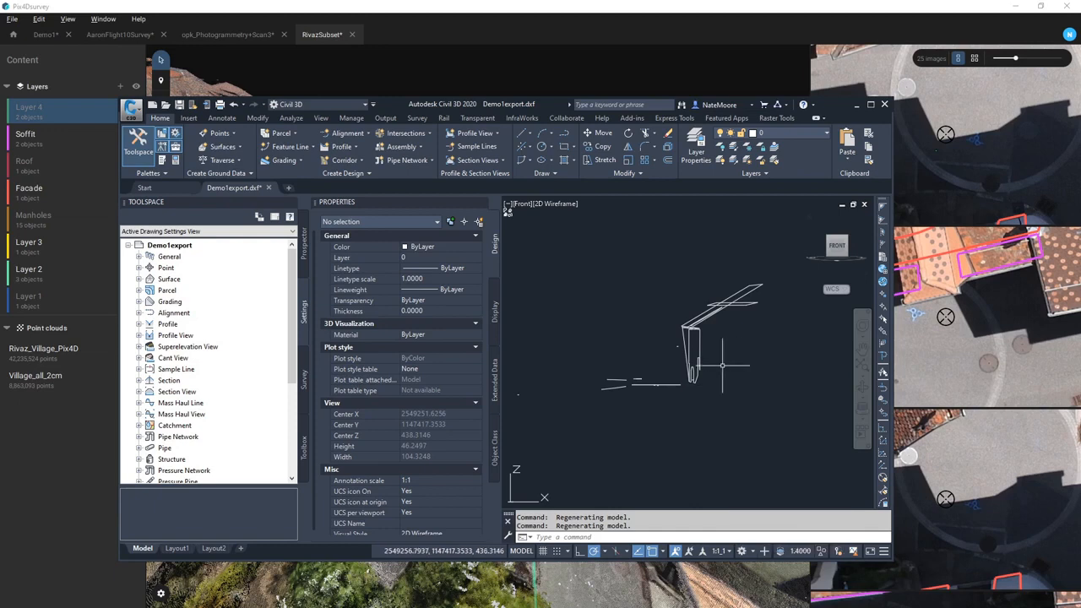
pyautogui.click(870, 104)
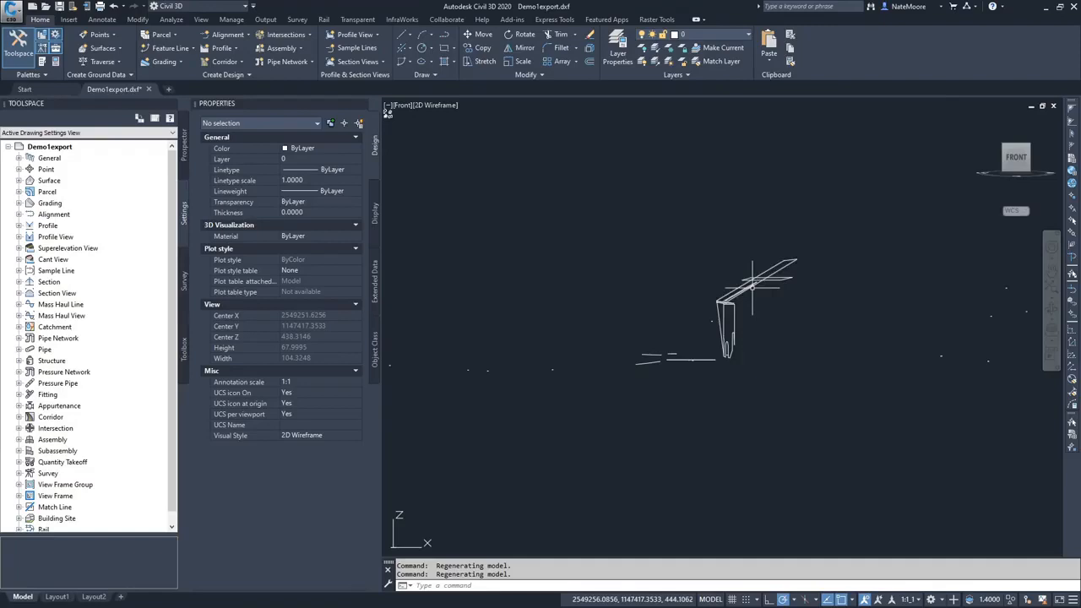
# - Set the Facade layer's colour to magenta, ACI 210
pyautogui.click(748, 36)
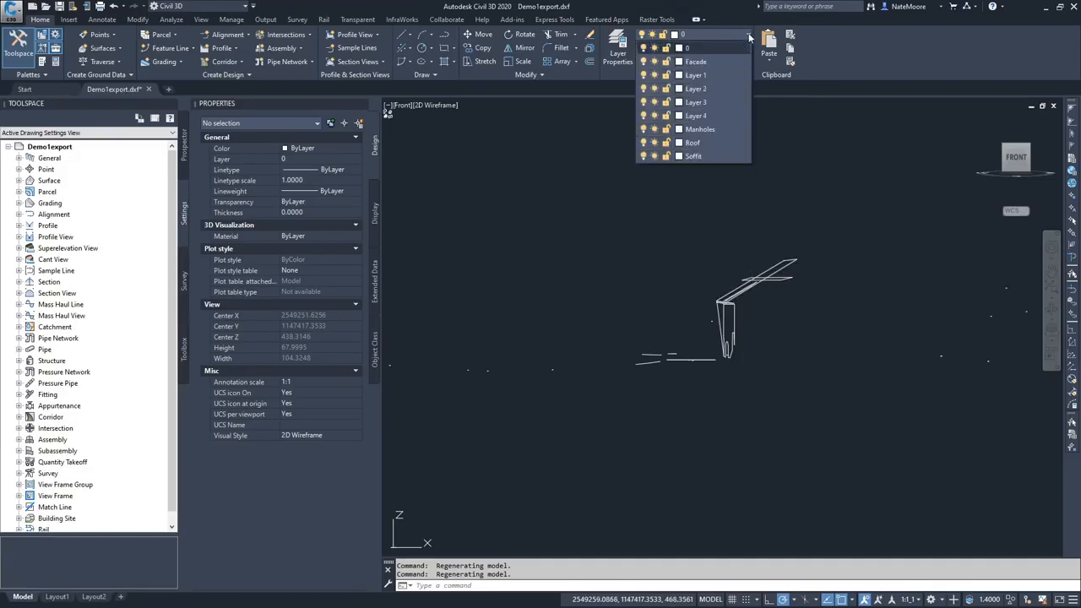
pyautogui.click(680, 62)
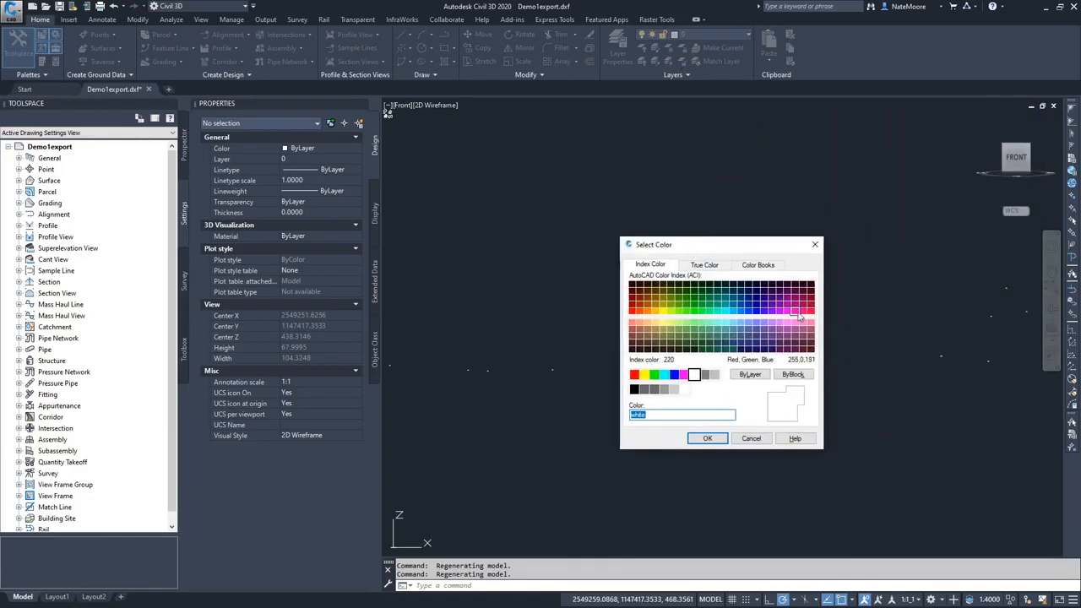
pyautogui.click(788, 311)
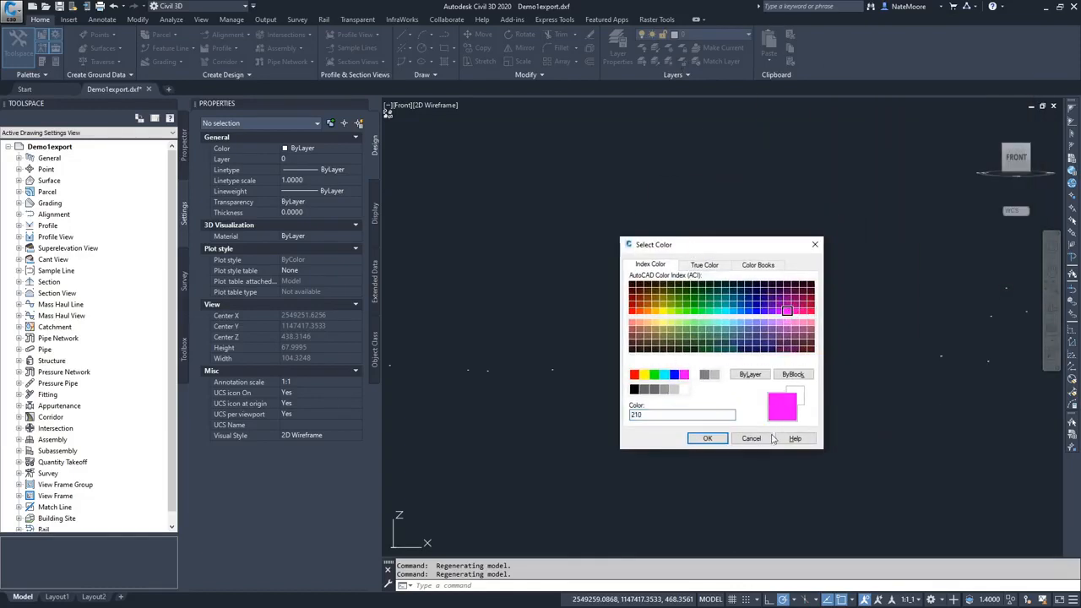
pyautogui.click(706, 438)
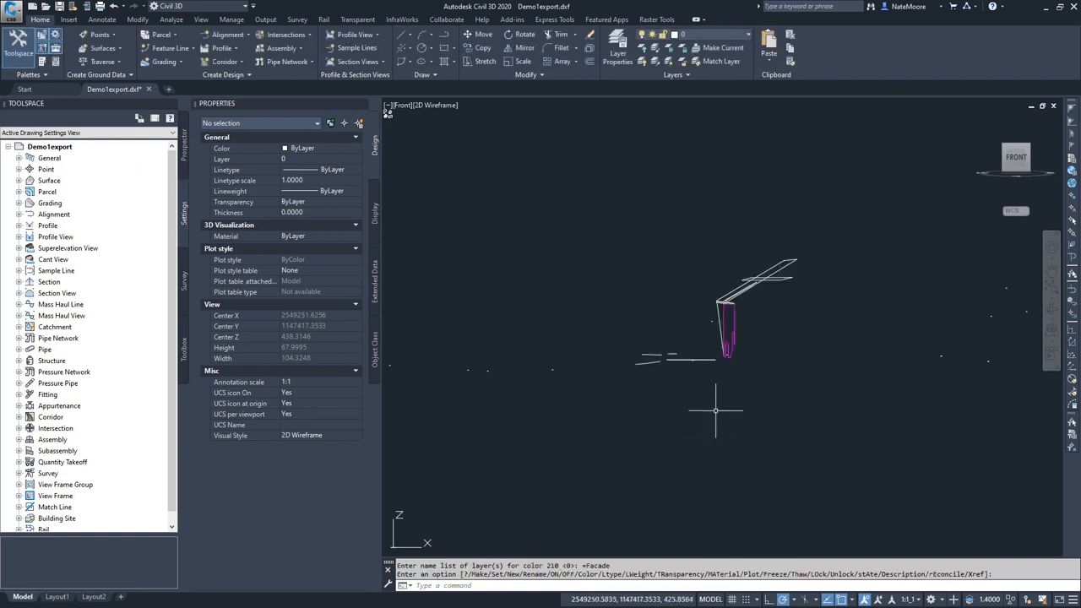
pyautogui.press('Escape')
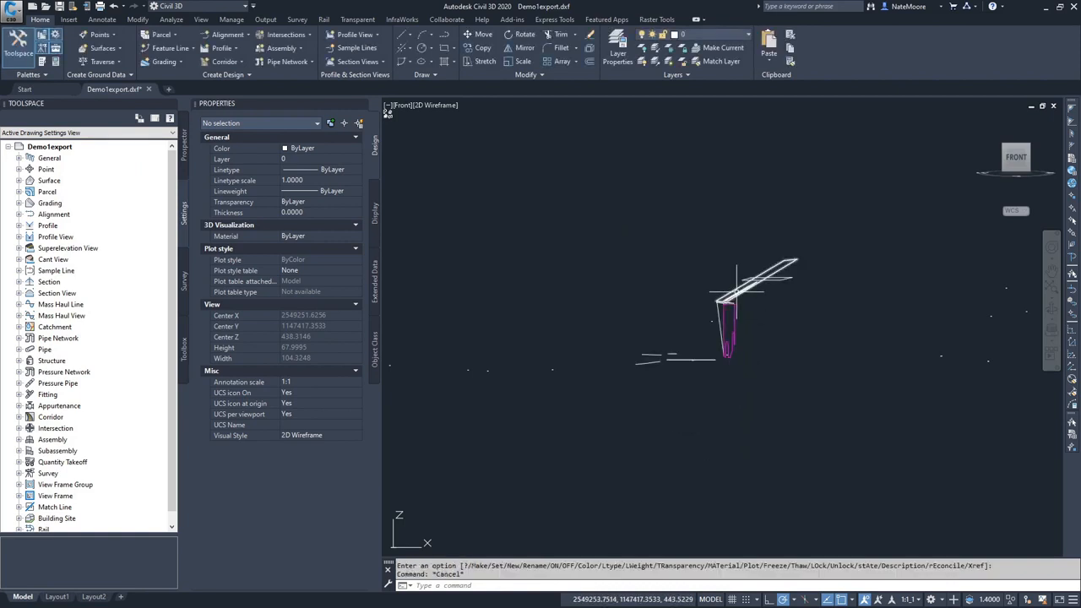
# - Set the Roof layer's colour to orange-red ACI 20 and switch to Top view
pyautogui.click(747, 36)
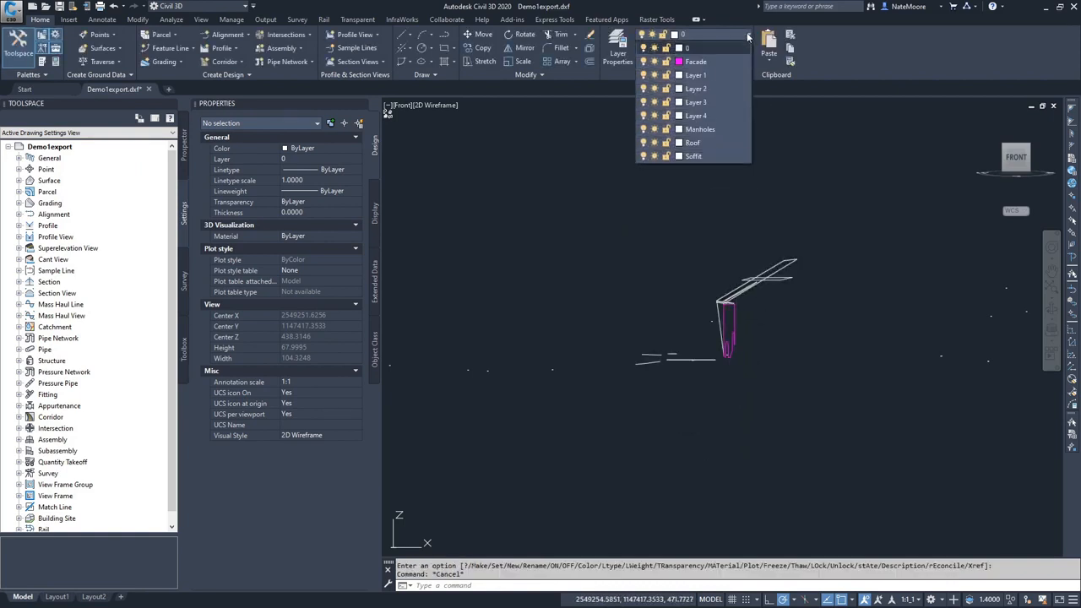
pyautogui.click(679, 142)
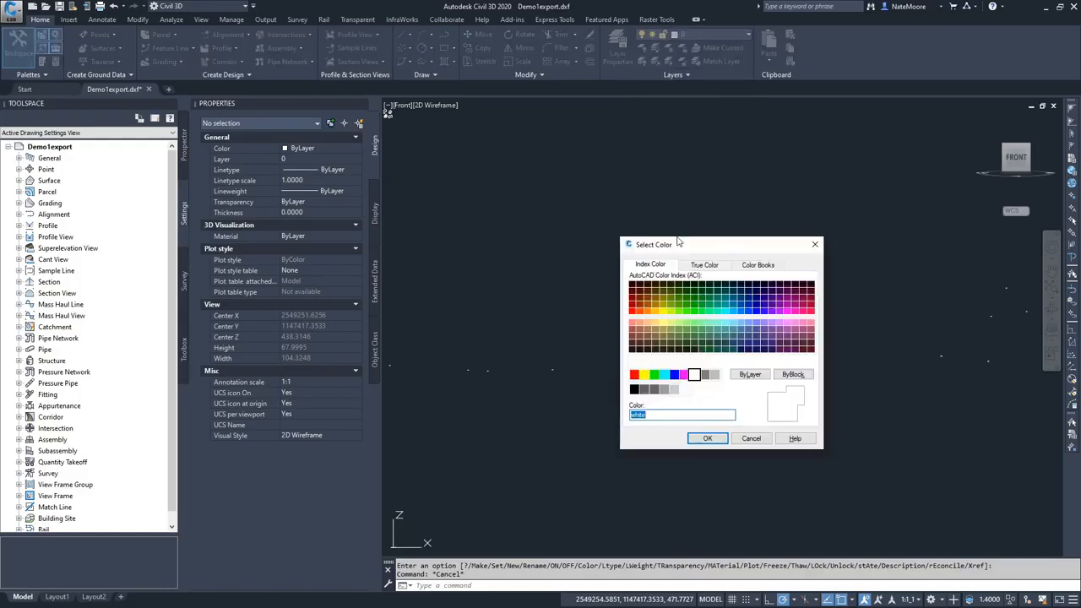
pyautogui.click(640, 311)
pyautogui.click(708, 437)
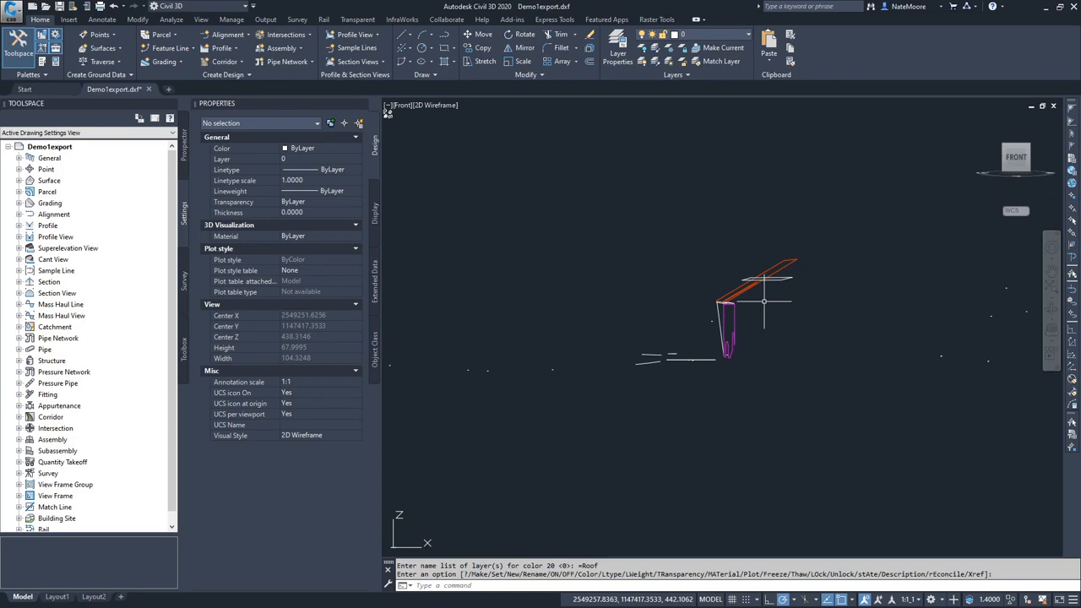
pyautogui.moveTo(1018, 152)
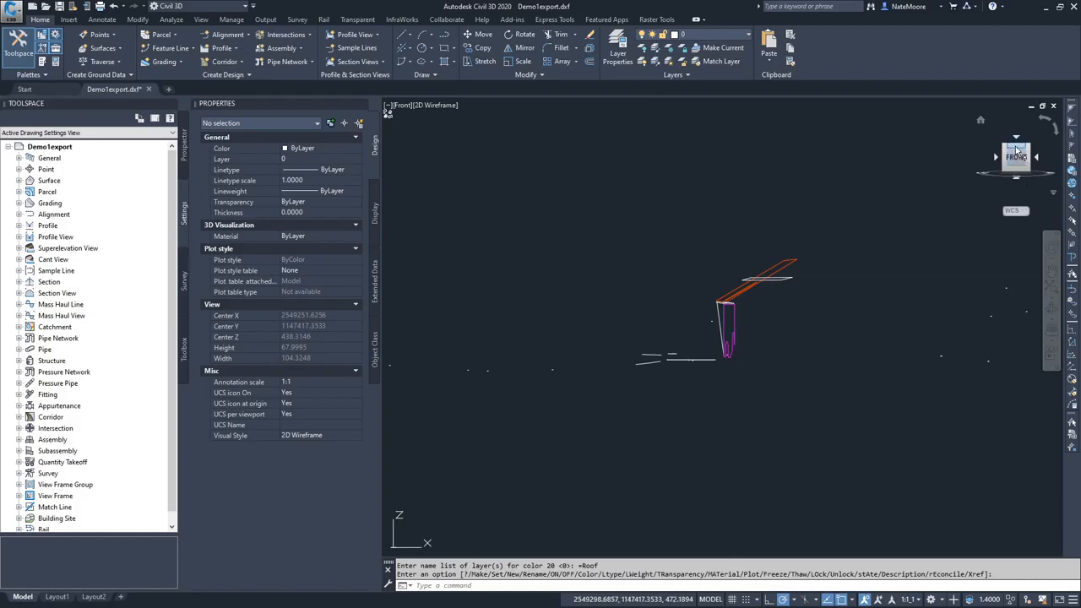
pyautogui.click(1016, 139)
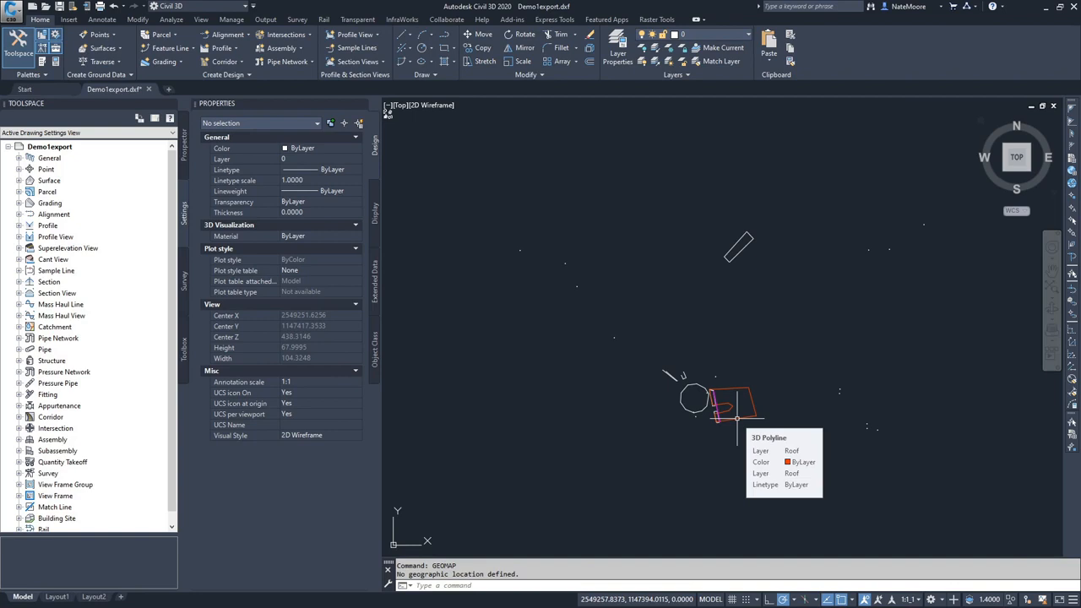
# - Add a Hybrid GEOMAP aerial map, zoom out, and minimize Civil 3D
pyautogui.click(596, 584)
pyautogui.write('geomap')
pyautogui.press('Return')
pyautogui.write('H')
pyautogui.press('Return')
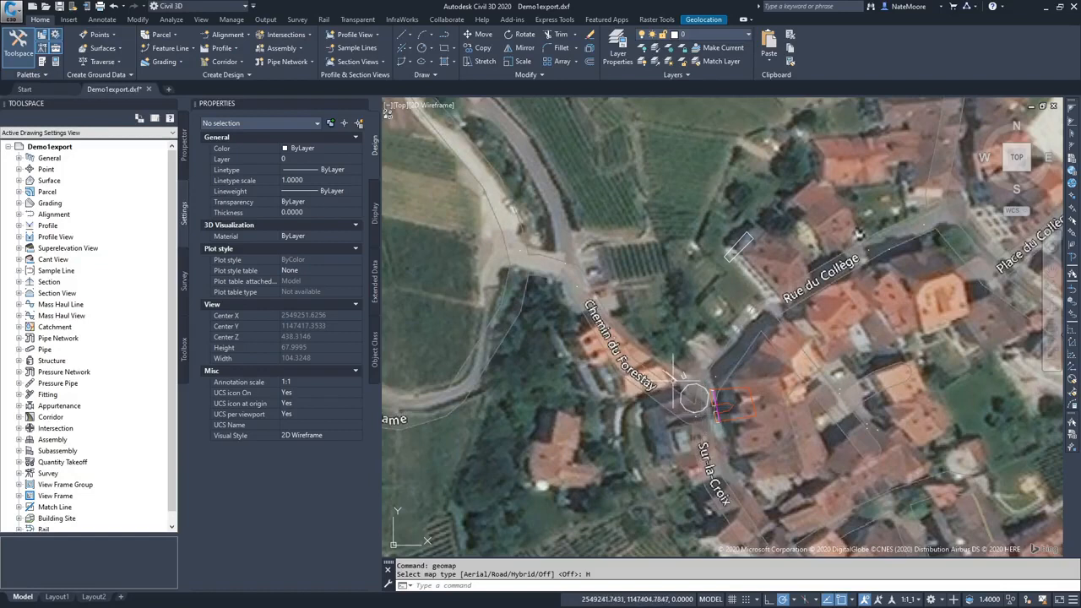
pyautogui.scroll(-3, 695, 398)
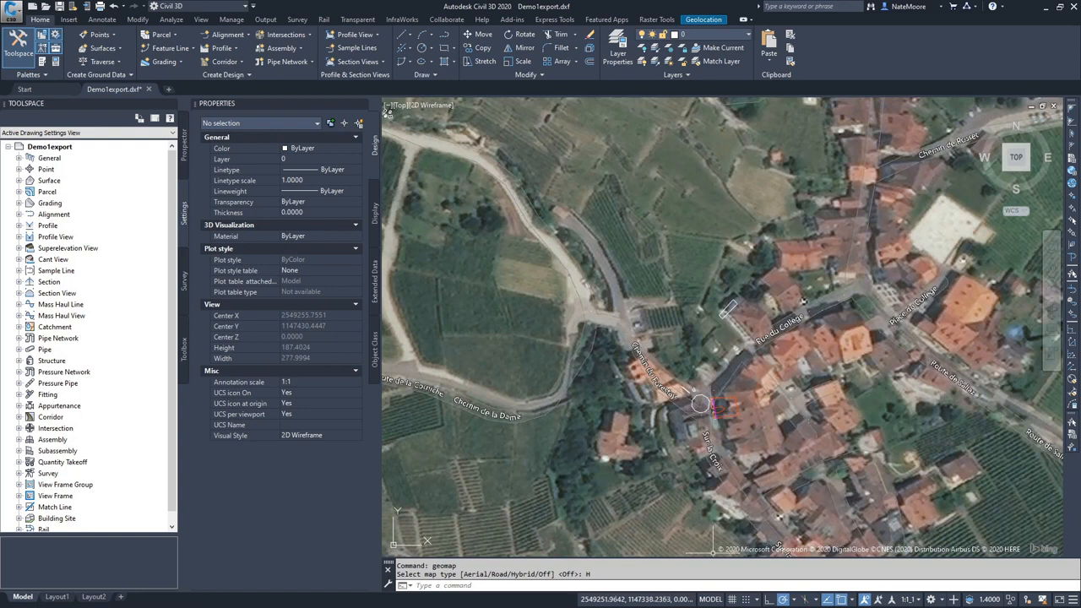
pyautogui.click(1044, 6)
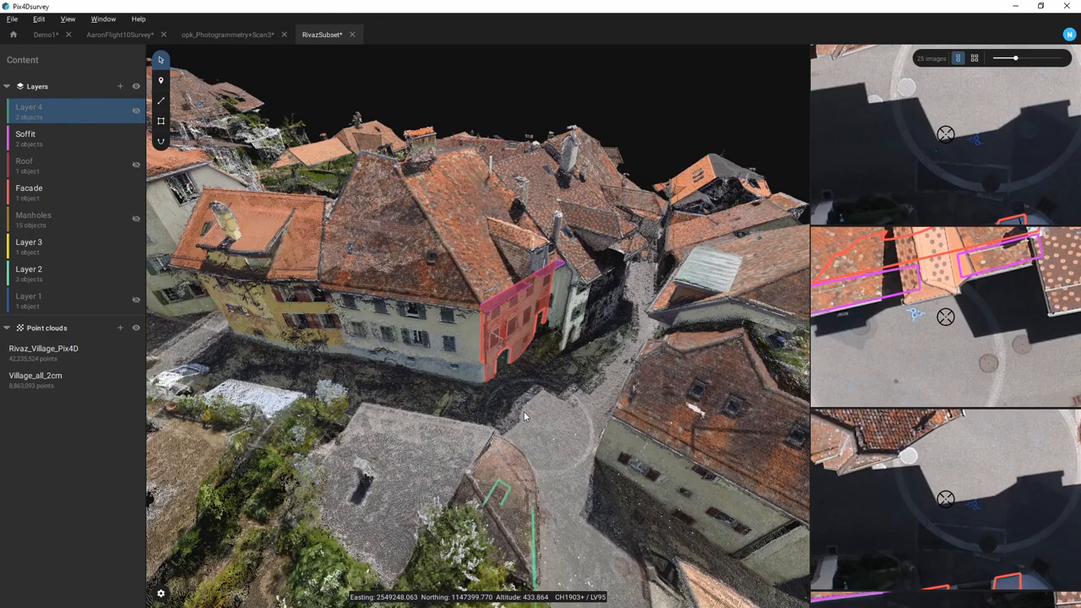
pyautogui.moveTo(523, 411); pyautogui.dragTo(614, 394)
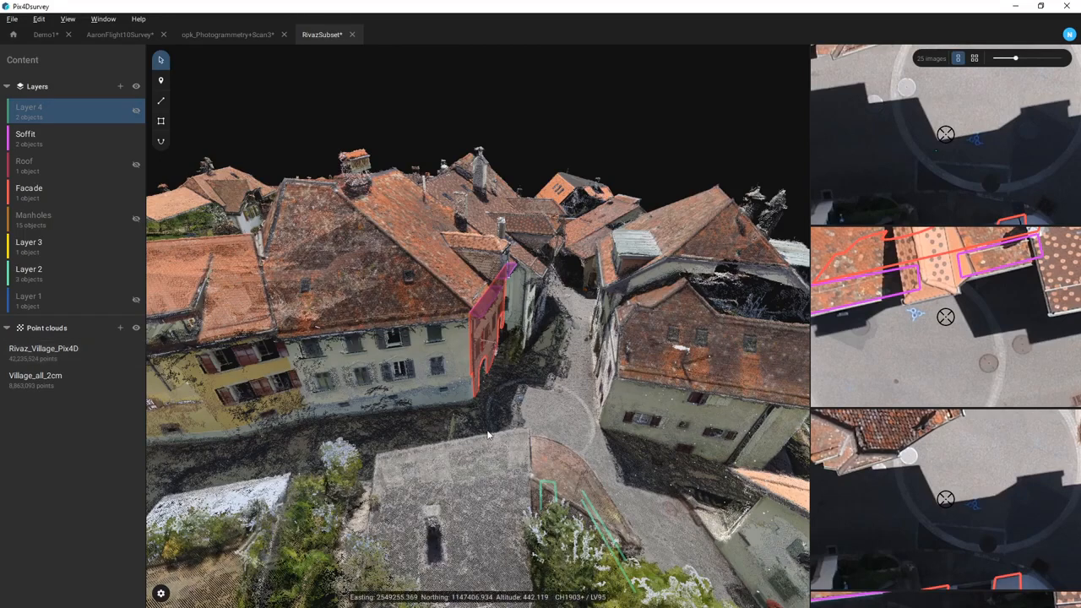
pyautogui.moveTo(541, 413); pyautogui.dragTo(536, 523)
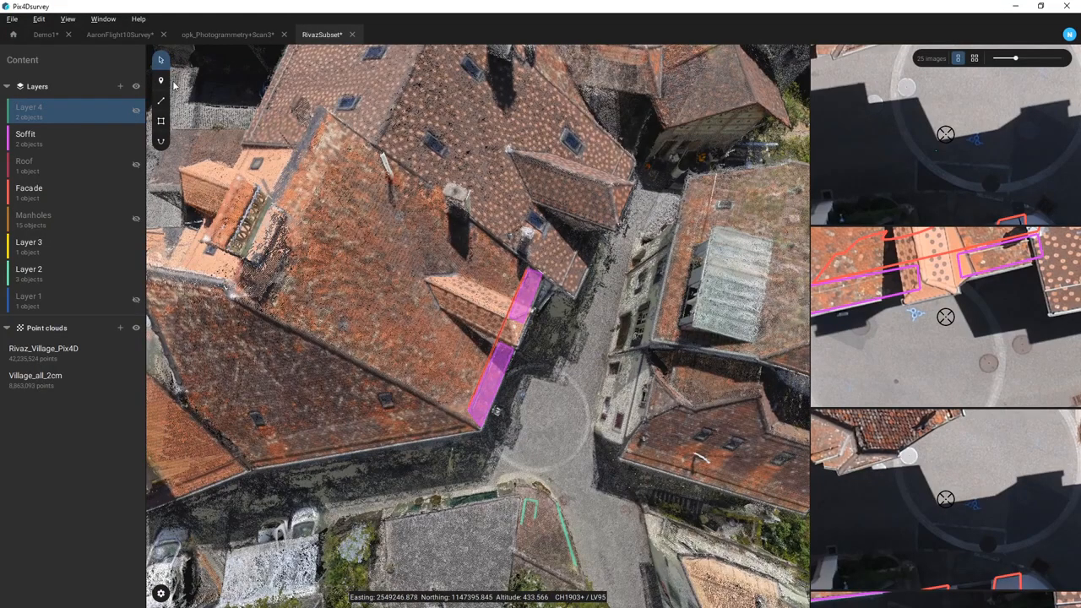
# - Show the Manholes layer and hide the Village_all_2cm point cloud
pyautogui.click(135, 218)
pyautogui.scroll(5, 564, 377)
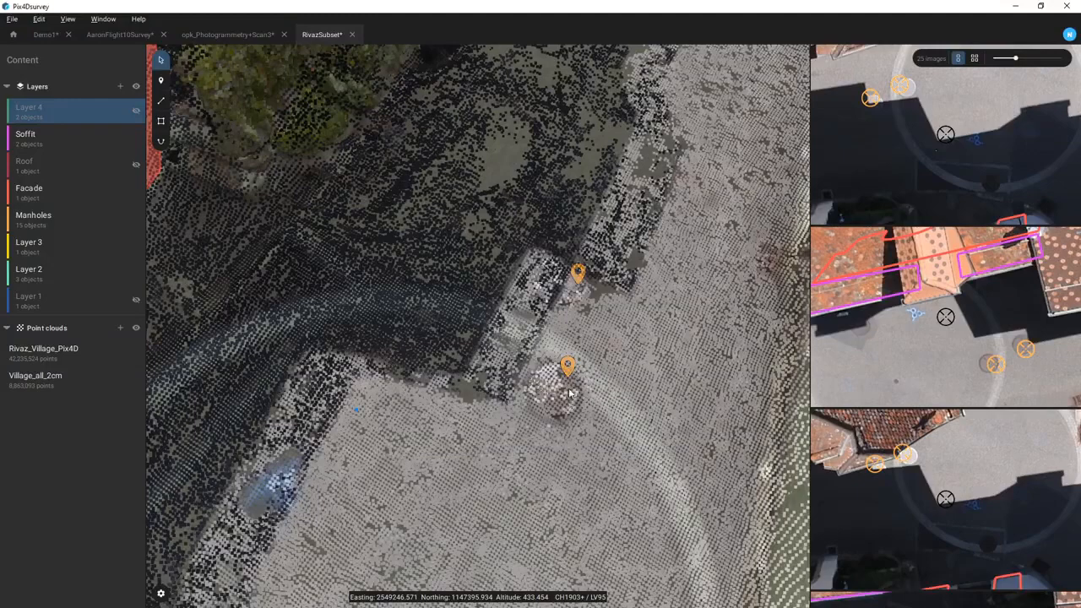
pyautogui.moveTo(569, 407); pyautogui.dragTo(556, 462)
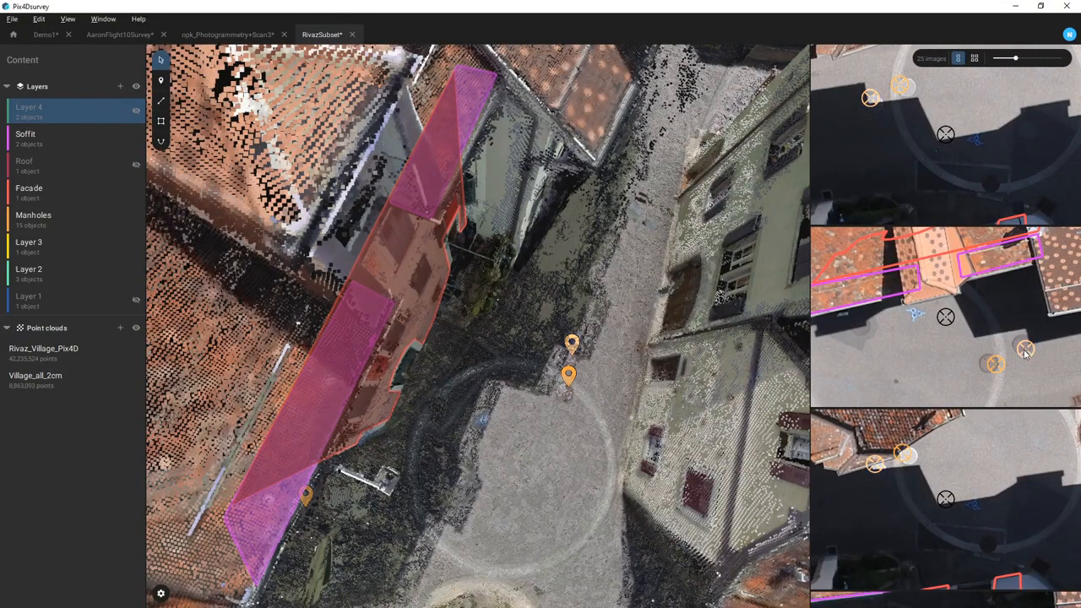
pyautogui.click(136, 381)
# - Re-mark Marker 2 onto the manhole in the middle and top images
pyautogui.click(567, 379)
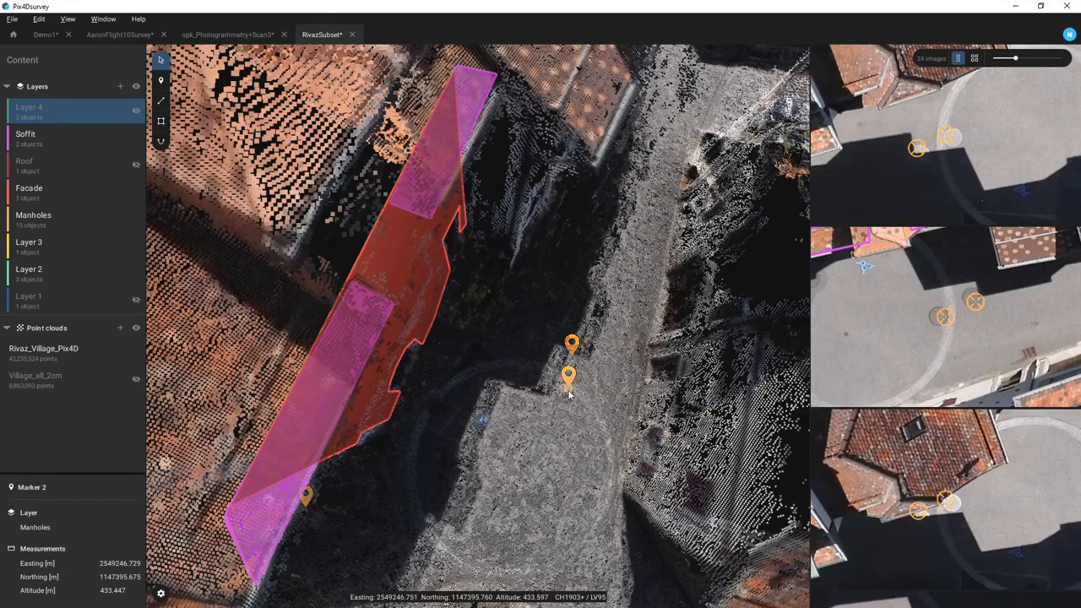
pyautogui.click(570, 392)
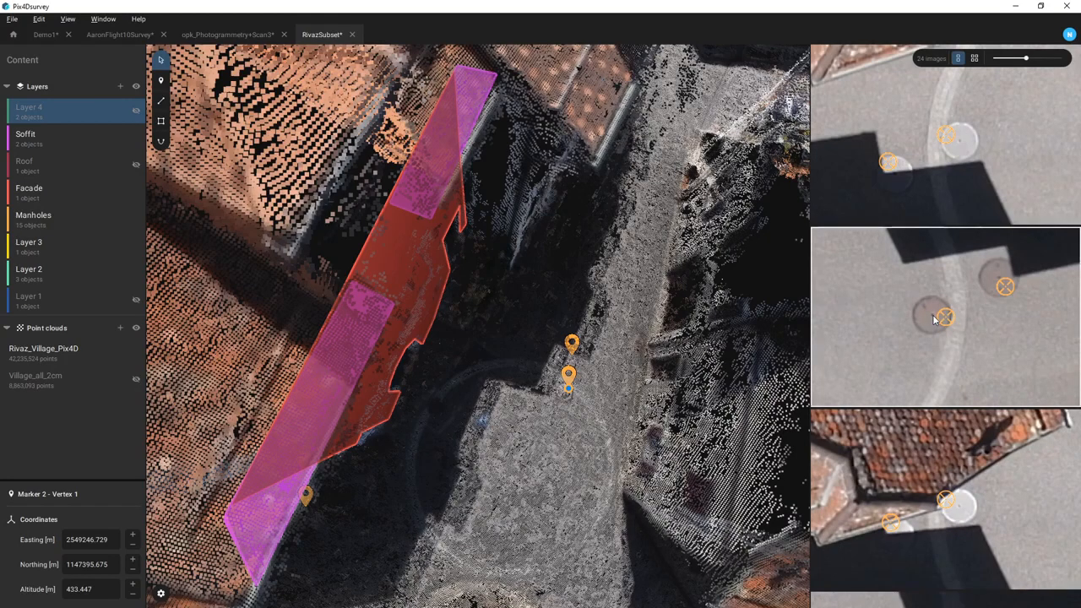
pyautogui.moveTo(945, 317); pyautogui.dragTo(932, 315)
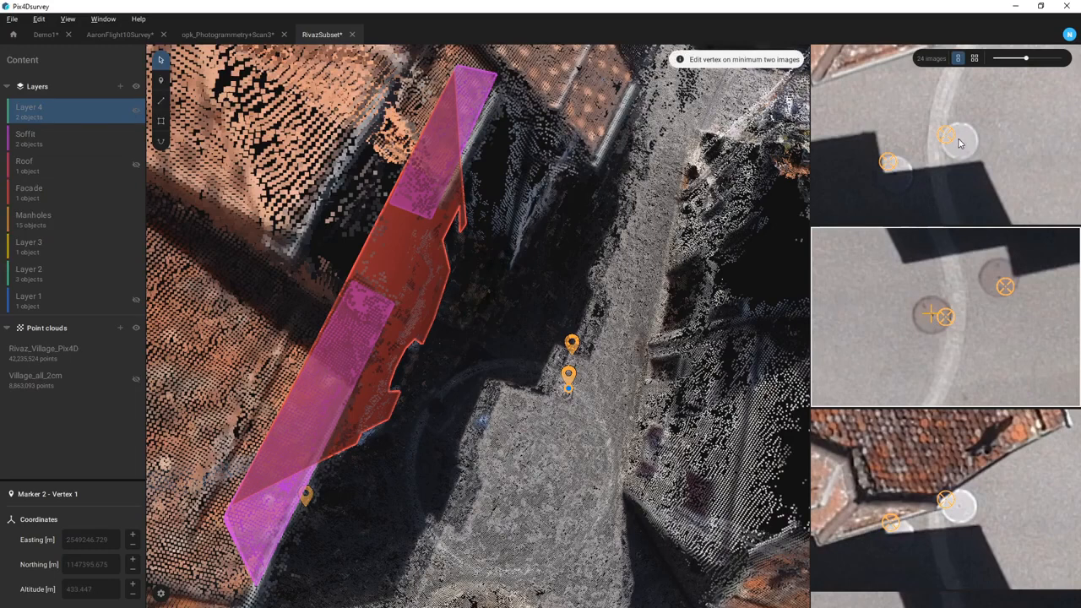
pyautogui.click(960, 142)
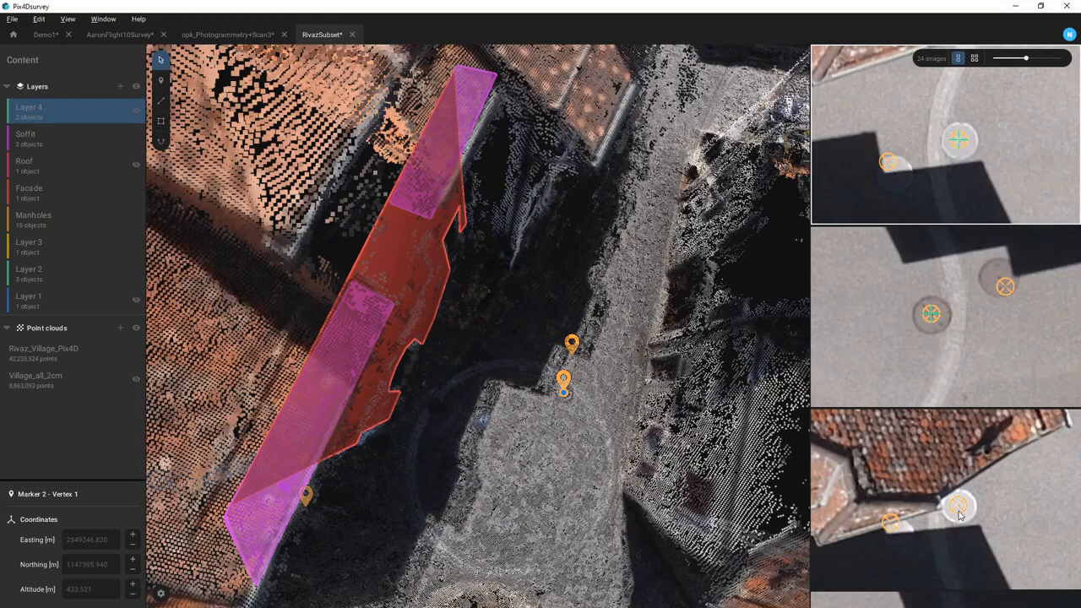
pyautogui.click(713, 467)
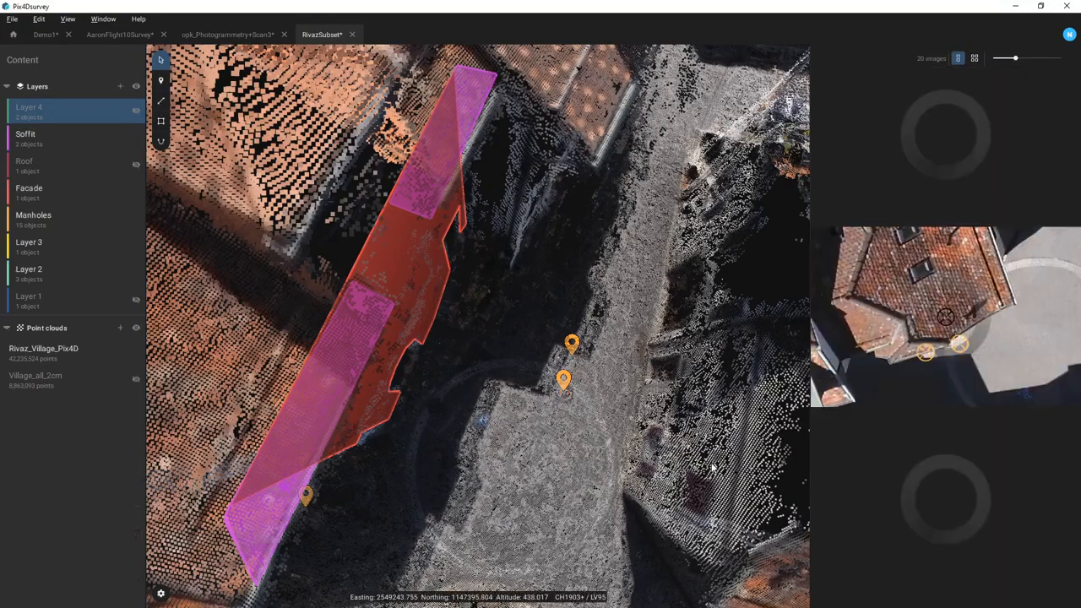